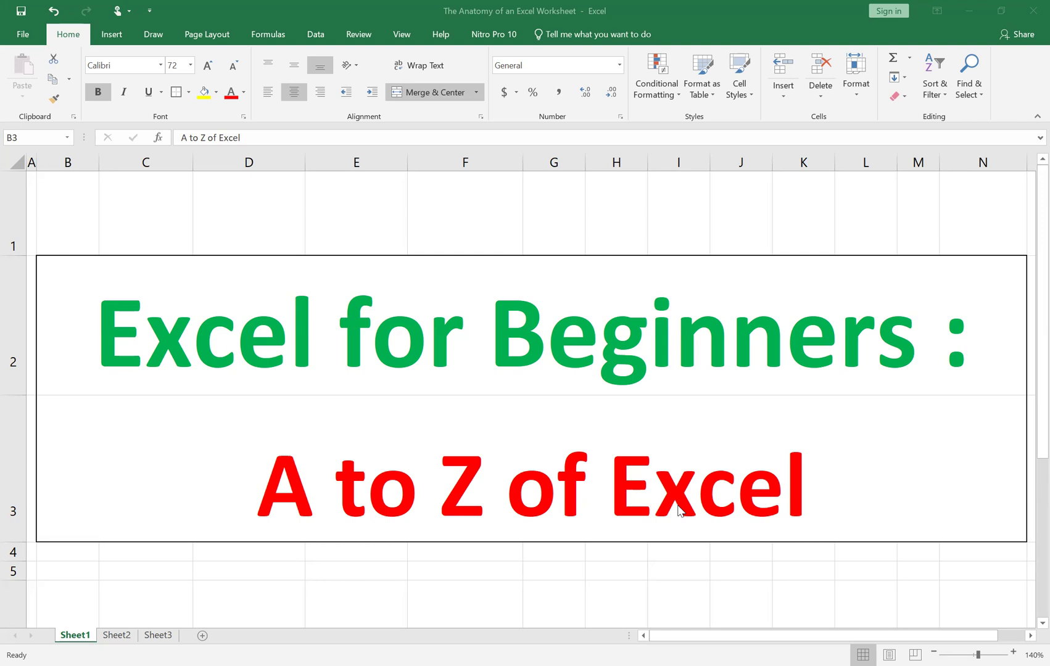
Step: Append ' (Part-1)' to the B3 subtitle so it reads 'A to Z of Excel (Part-1)'
double_click(804, 481)
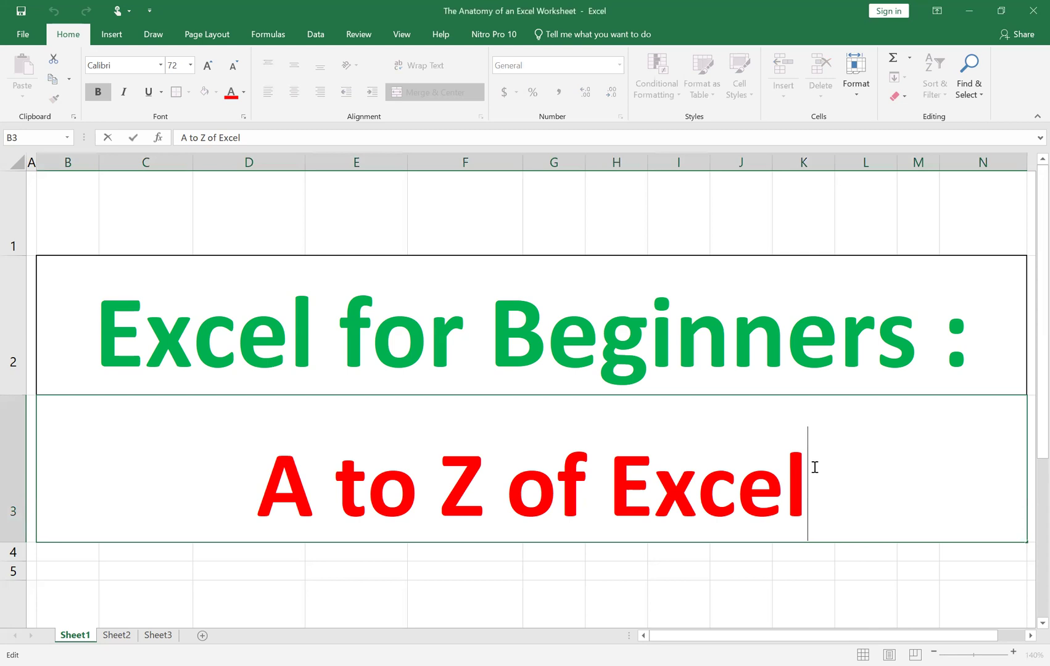
text((Par)
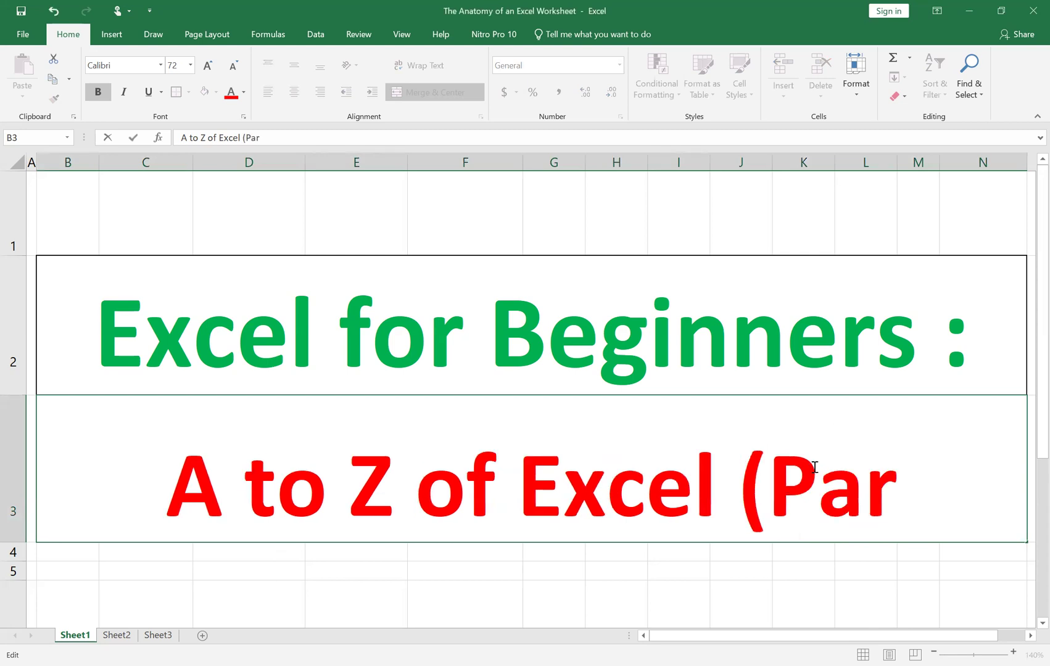
text(t)
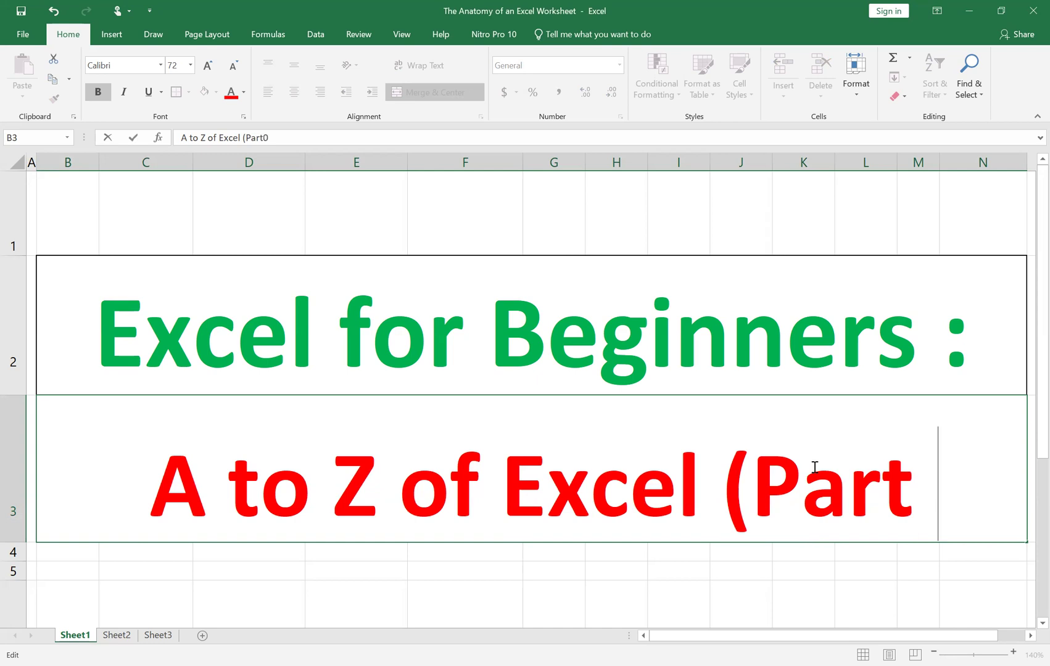
key(BackSpace)
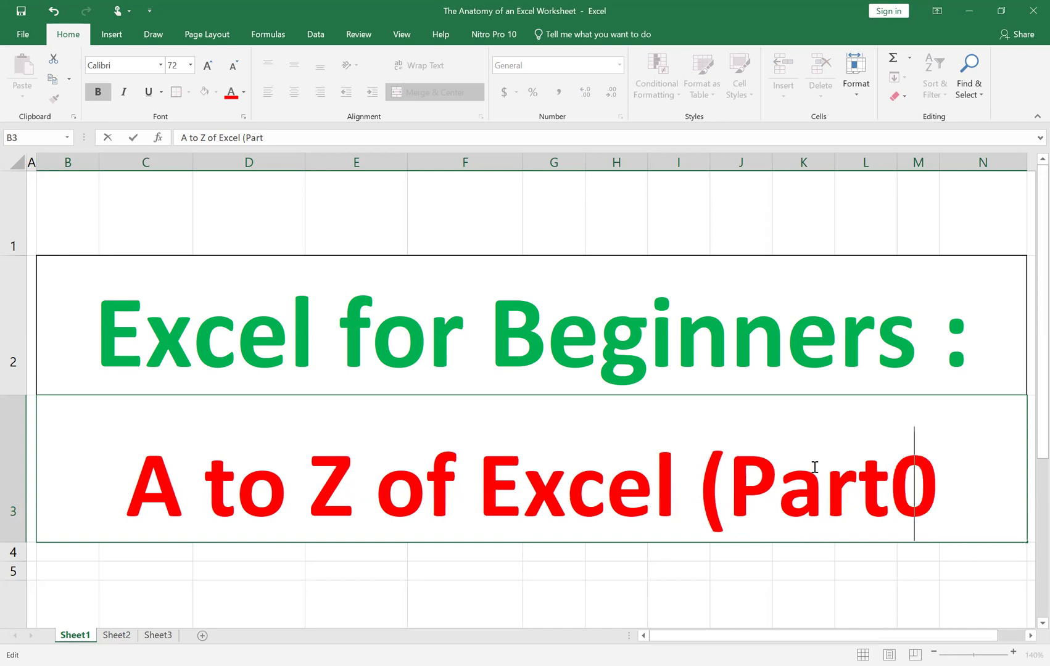
text(-1))
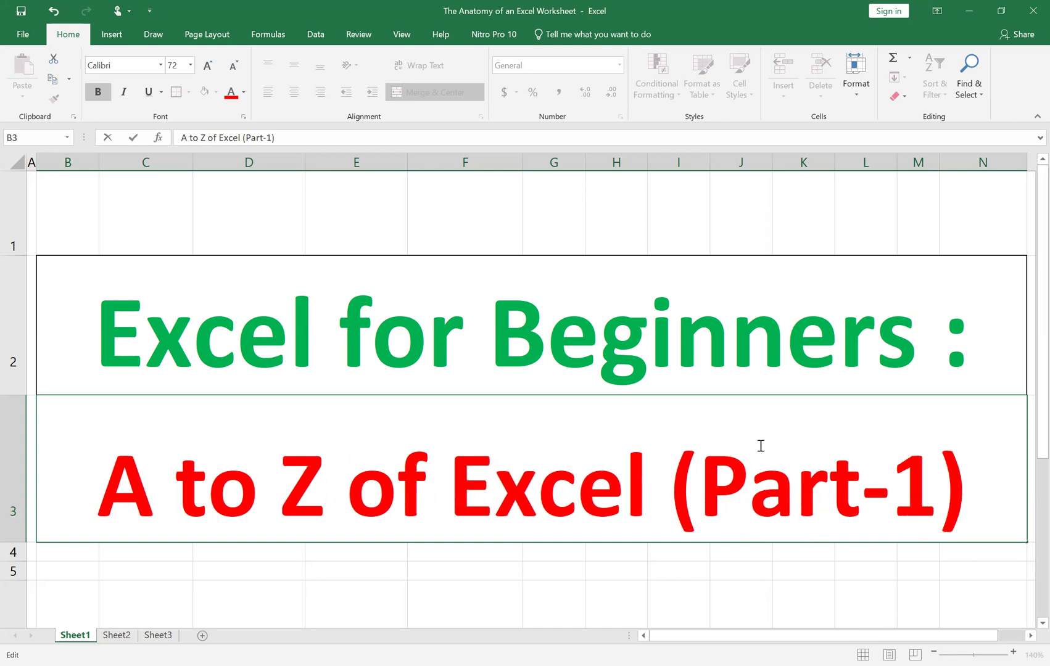
click(567, 222)
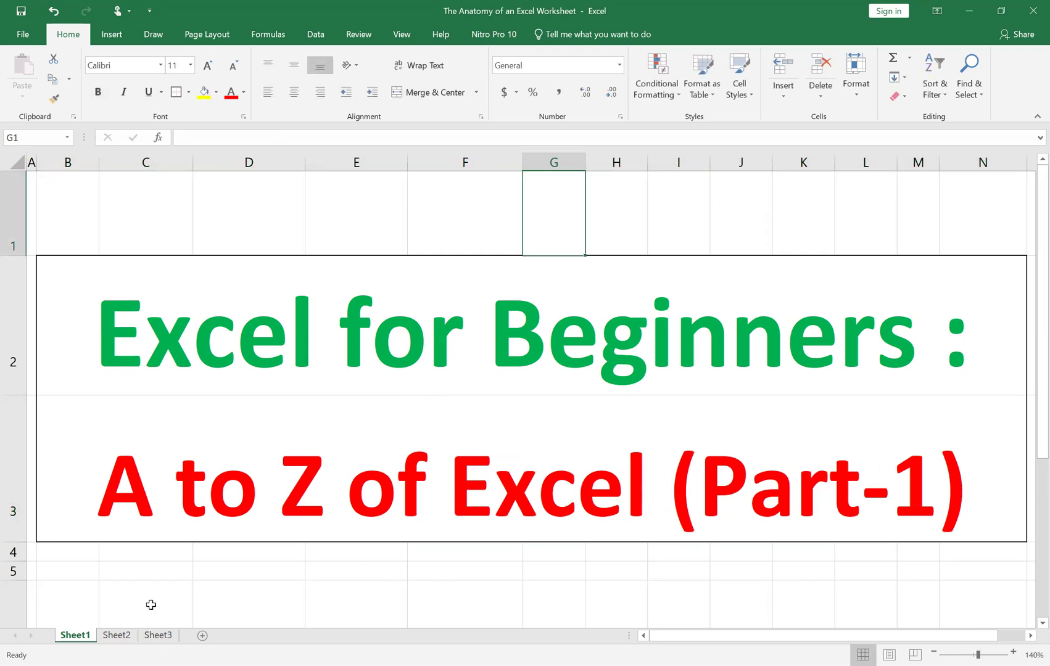
Step: Shorten row 6 and restore row 8 to a normal height
scroll(154, 601, down, 2)
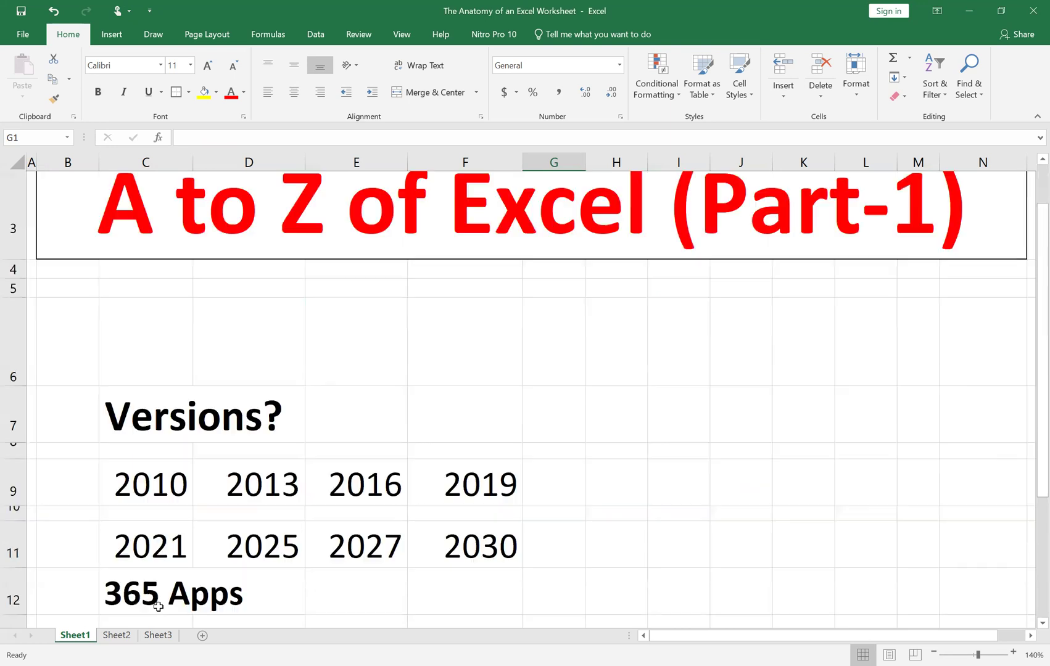
scroll(238, 537, up, 2)
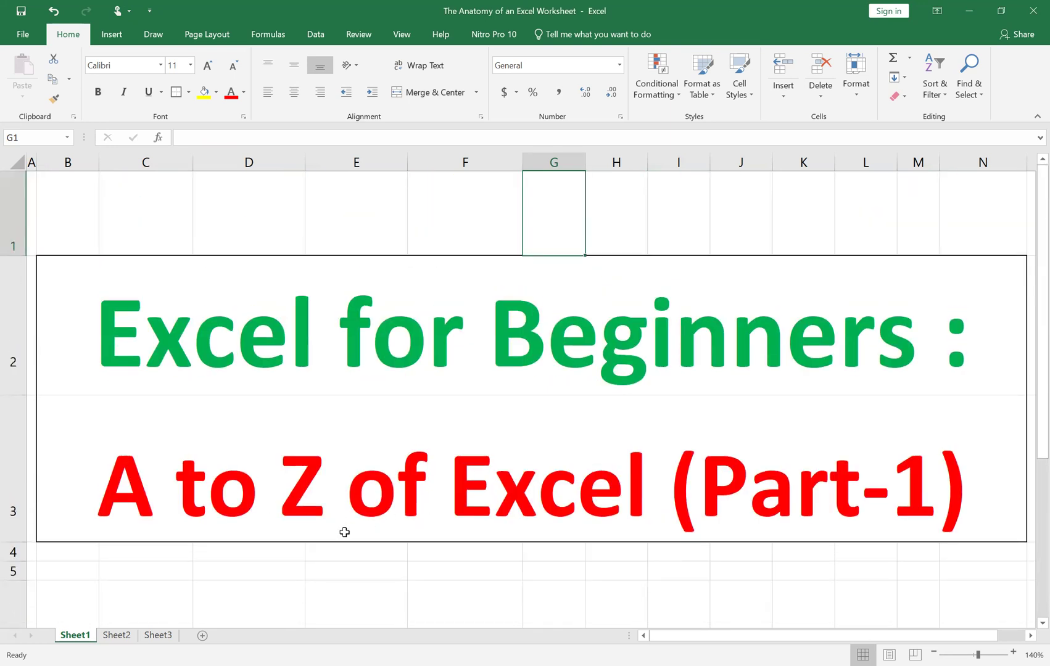
scroll(344, 532, down, 1)
drag(20, 303, 24, 269)
click(554, 275)
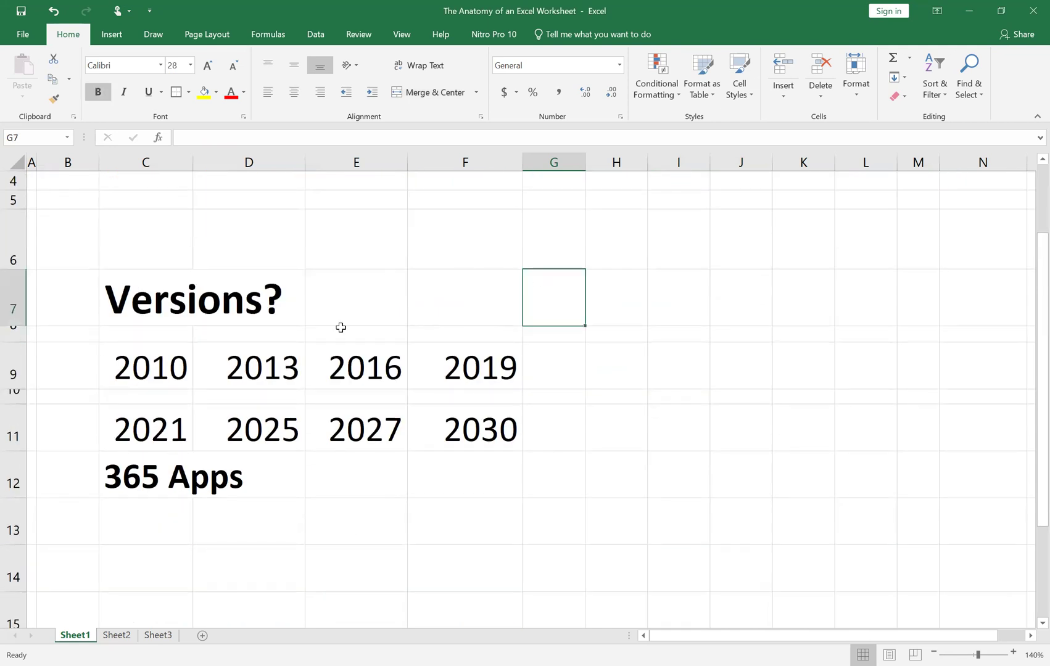
drag(18, 342, 19, 361)
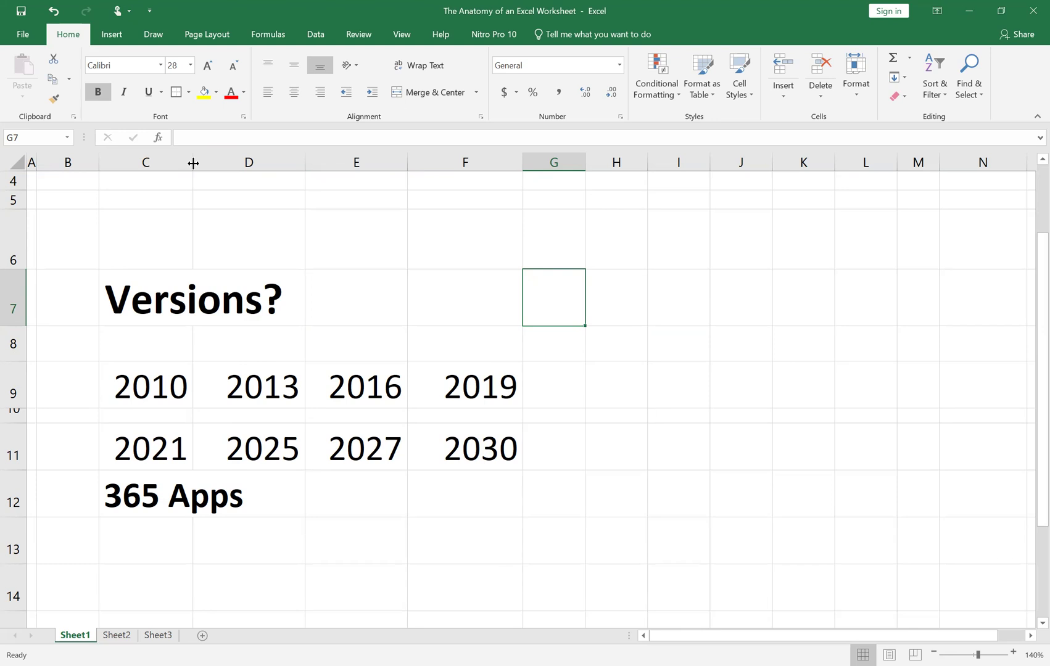
Step: Merge and centre '365 Apps' across C12:D12 and set row 8 to 22.50
click(172, 506)
drag(172, 506, 284, 491)
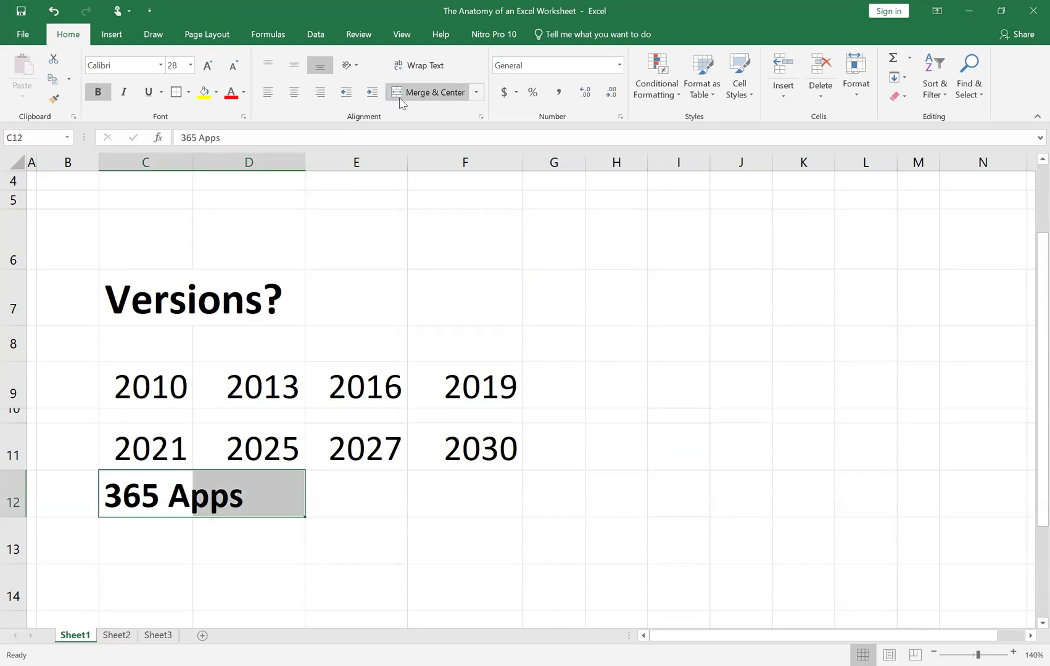
click(637, 415)
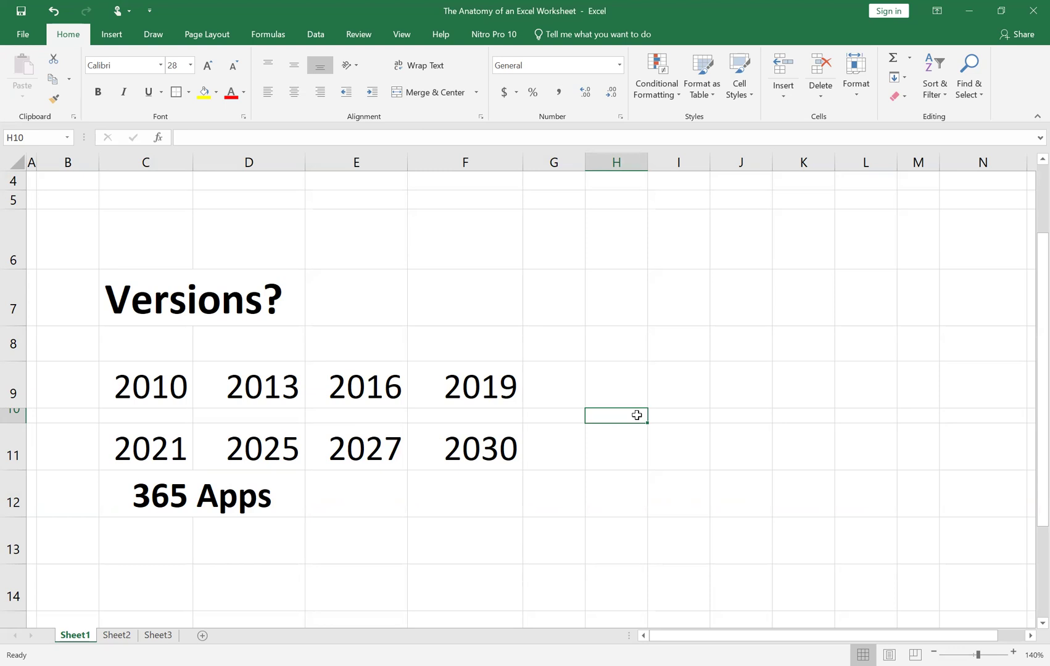
drag(13, 362, 13, 358)
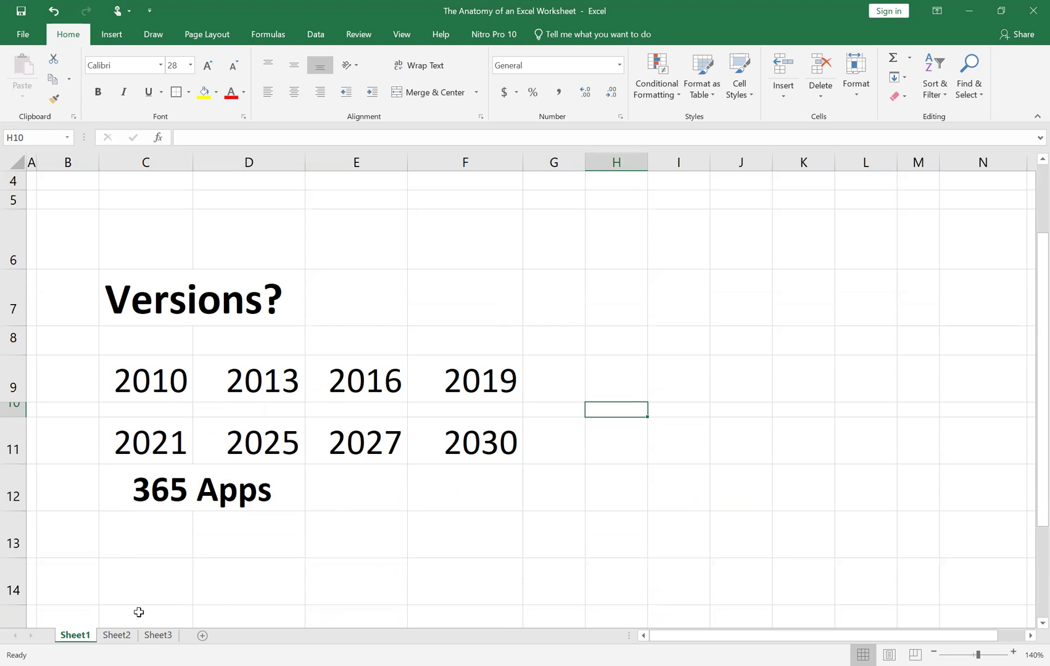
click(123, 637)
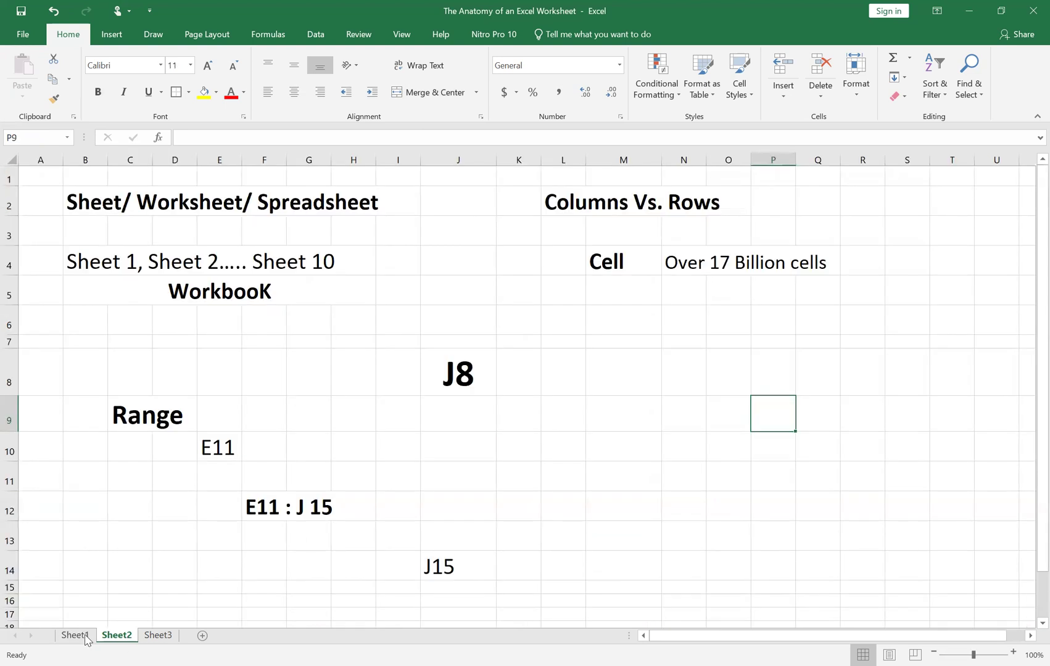
click(83, 638)
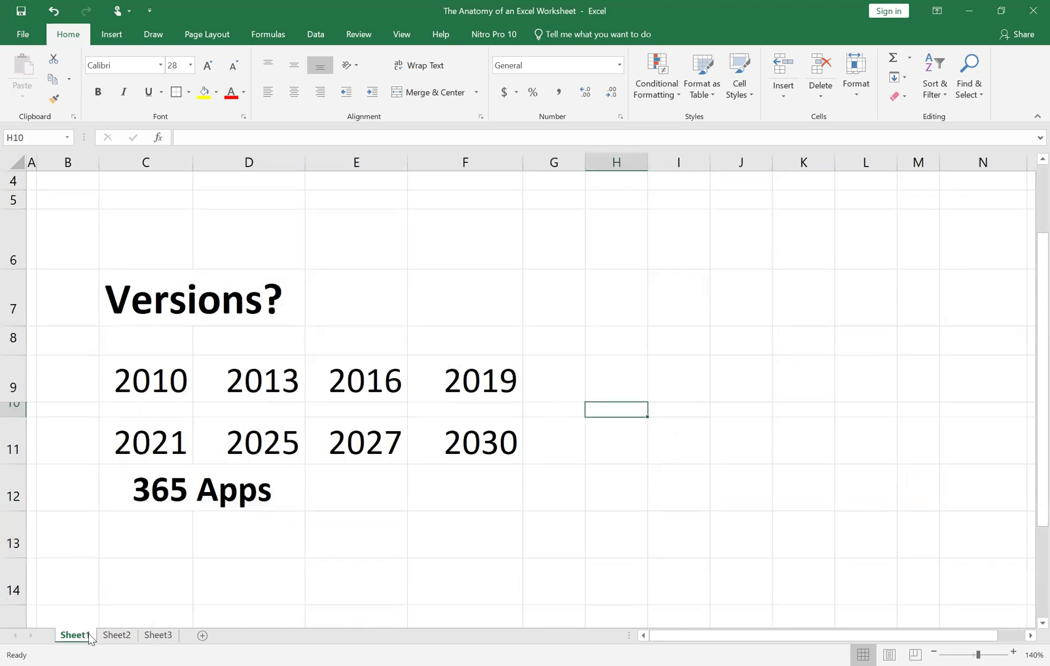
click(119, 638)
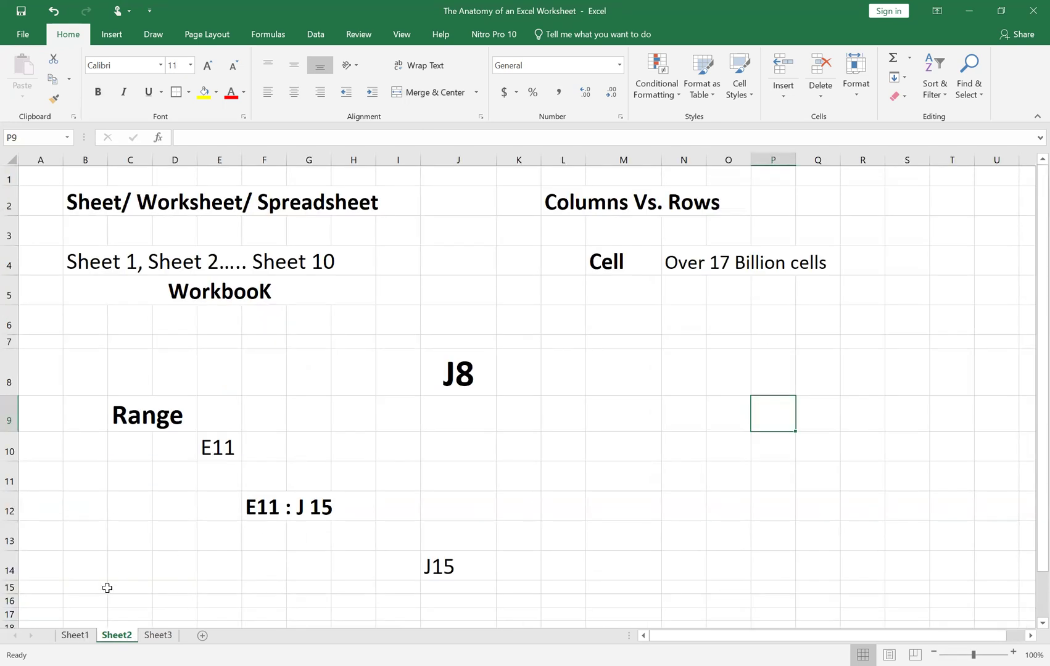
click(81, 639)
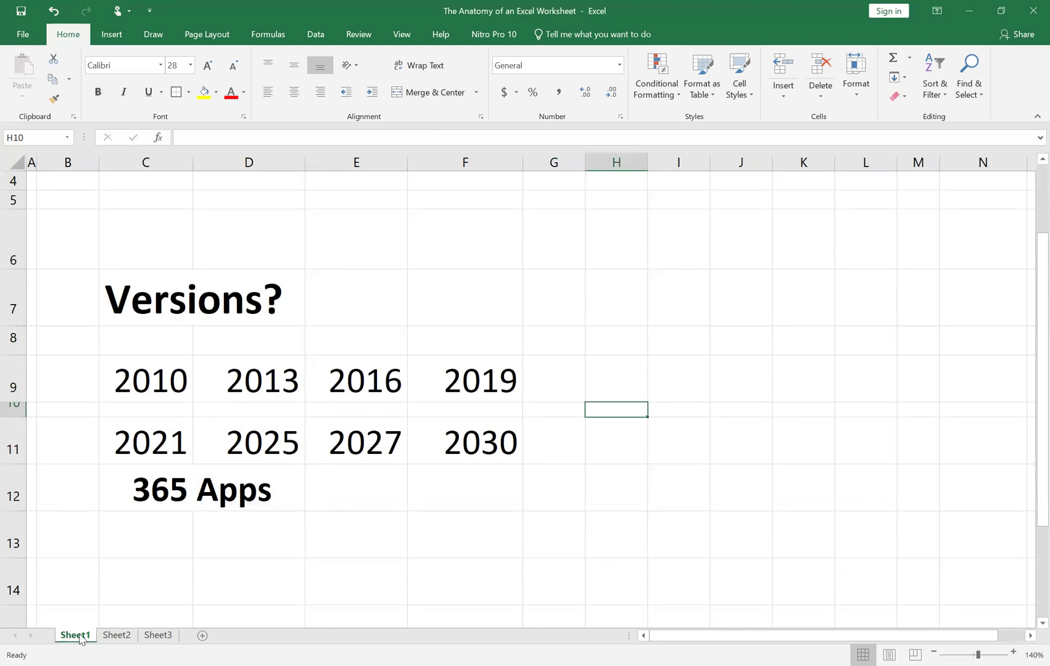
click(203, 637)
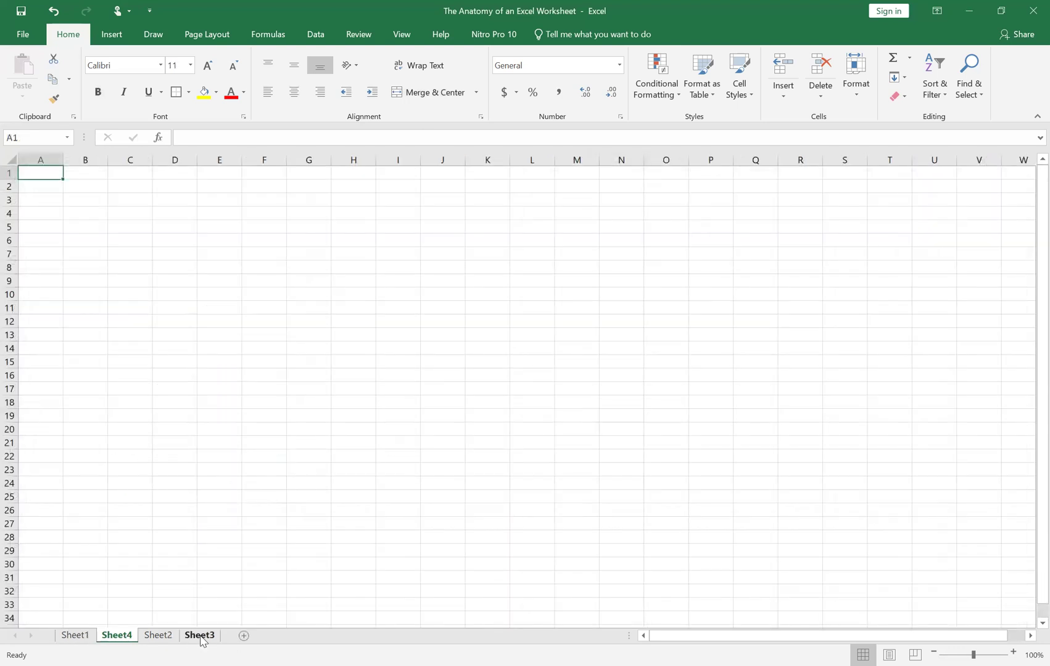
drag(118, 637, 222, 637)
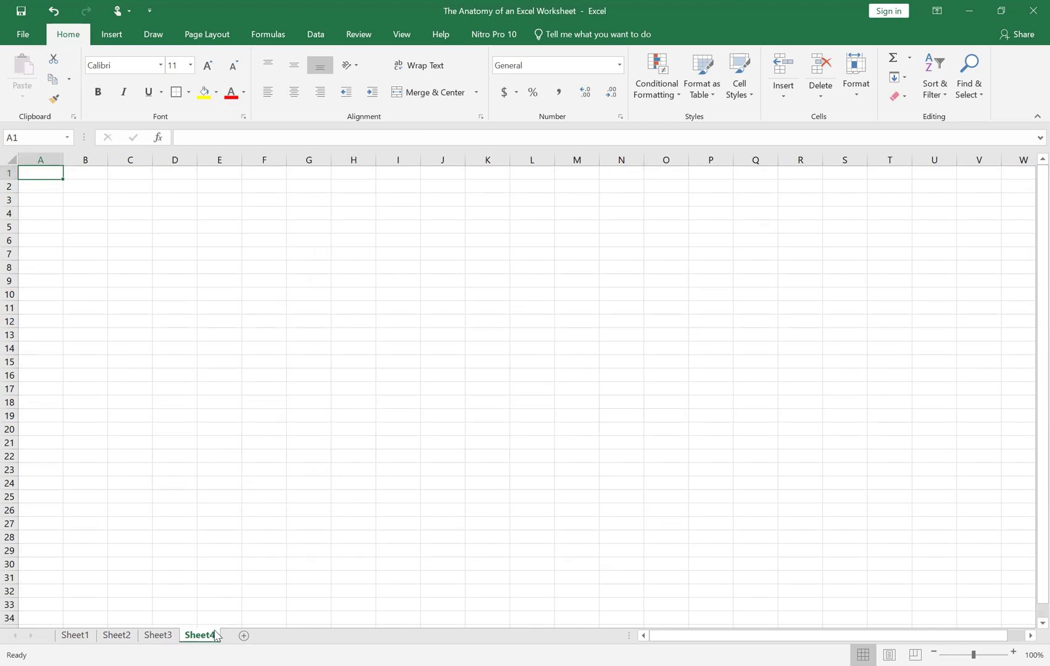
click(194, 468)
click(85, 634)
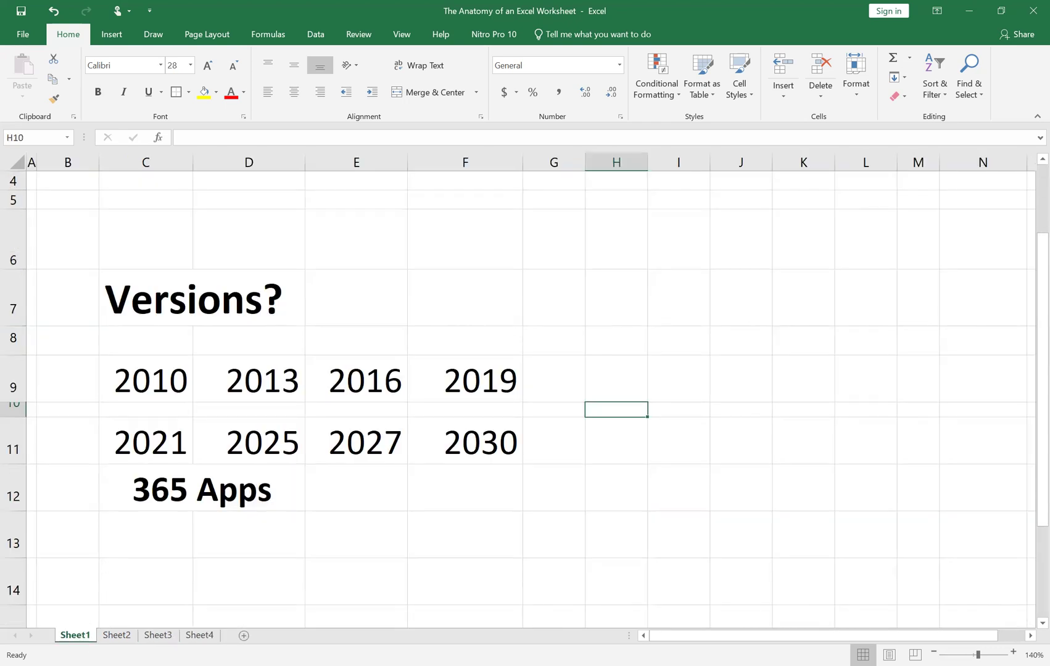
click(243, 636)
drag(121, 641, 258, 642)
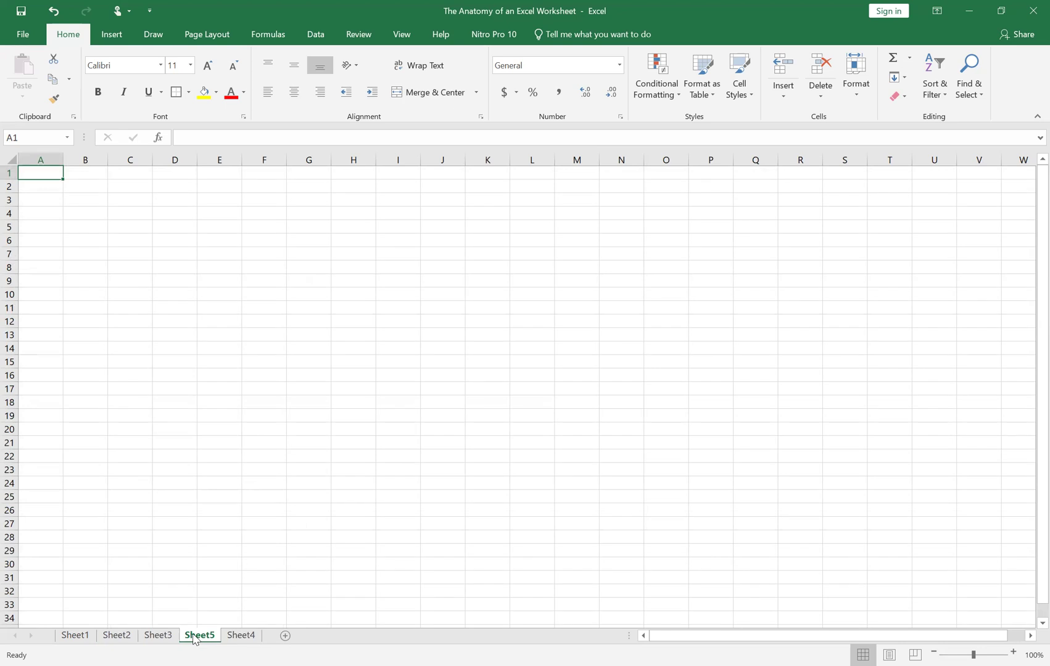
click(74, 638)
scroll(195, 478, up, 1)
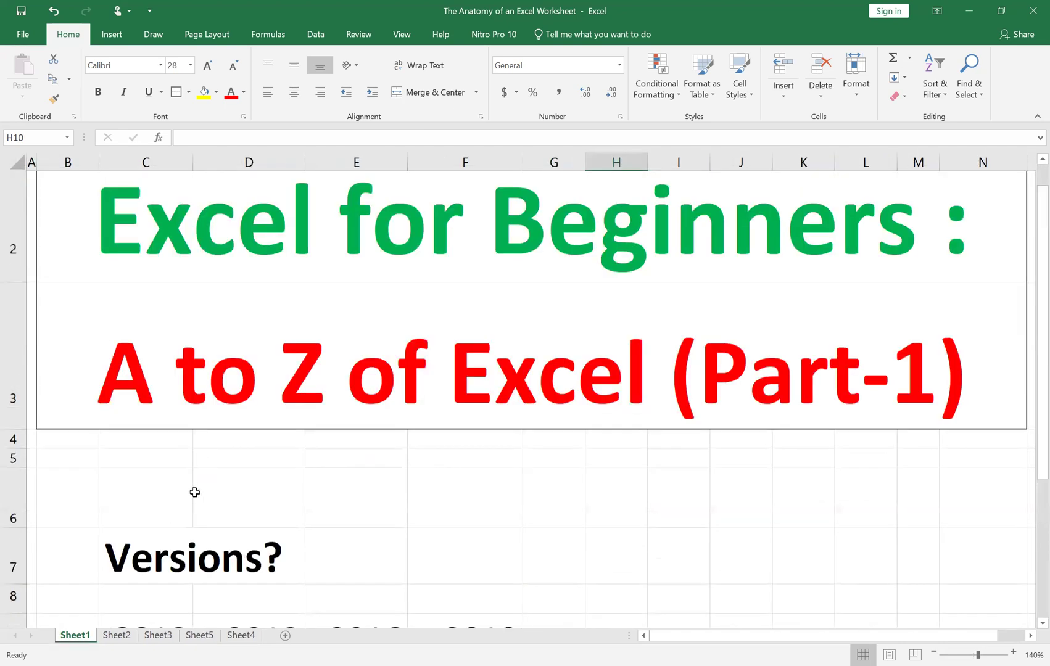
scroll(195, 487, down, 1)
scroll(194, 489, down, 1)
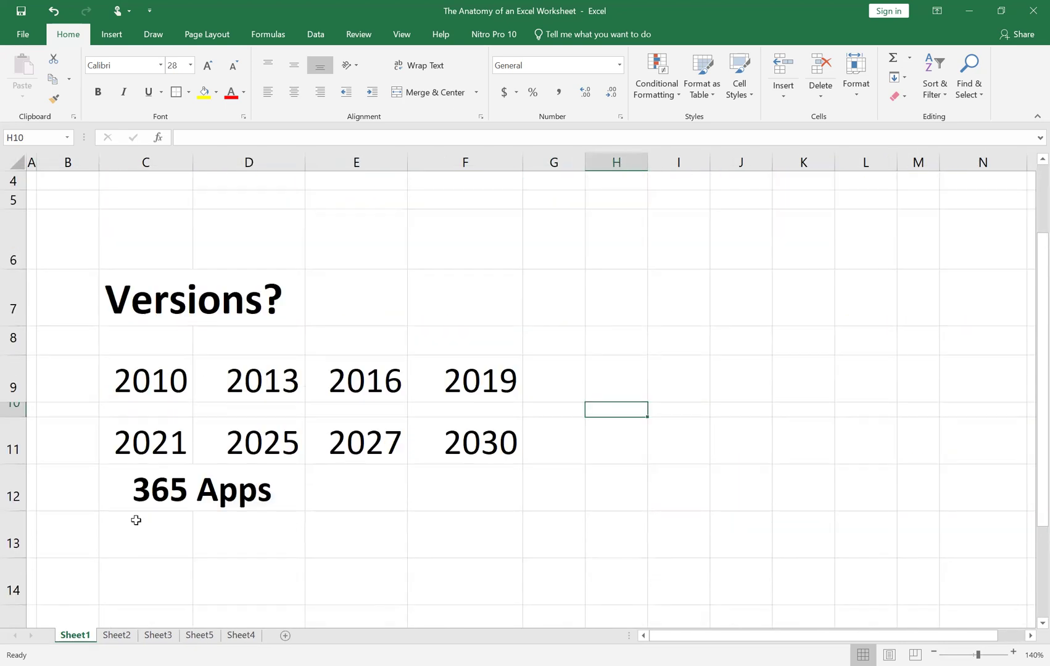
click(119, 636)
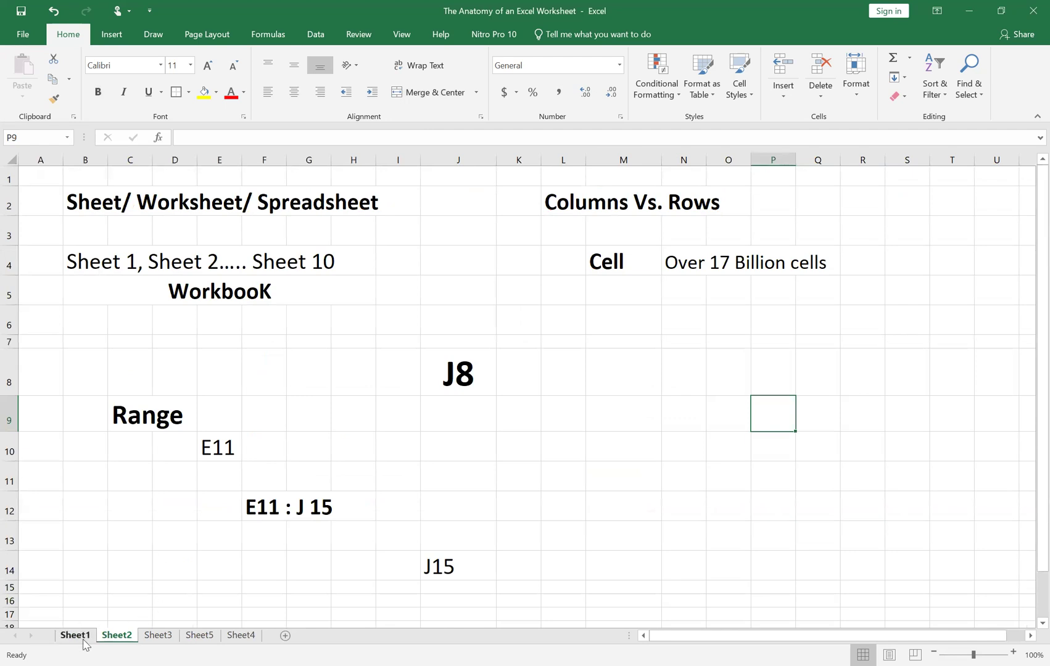
click(207, 637)
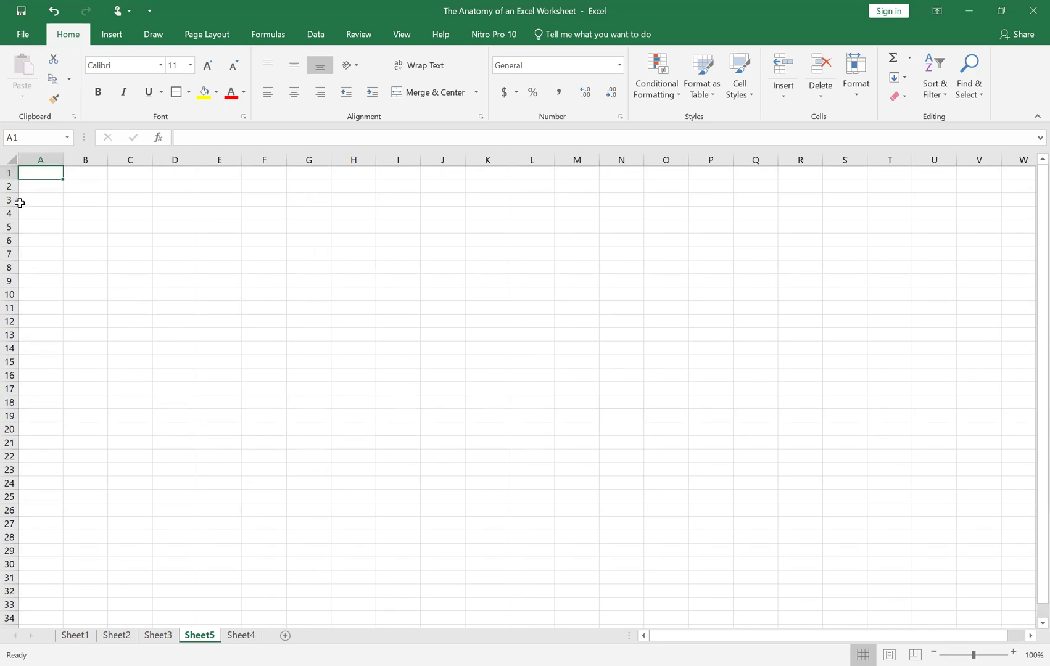
drag(11, 180, 11, 185)
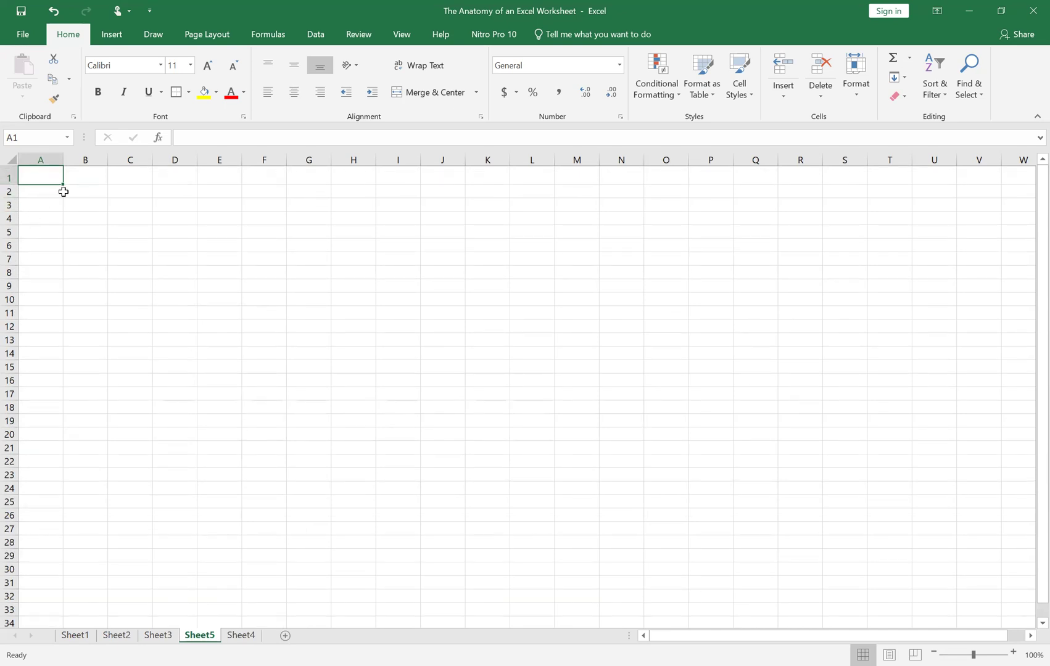
click(1013, 652)
click(1013, 652)
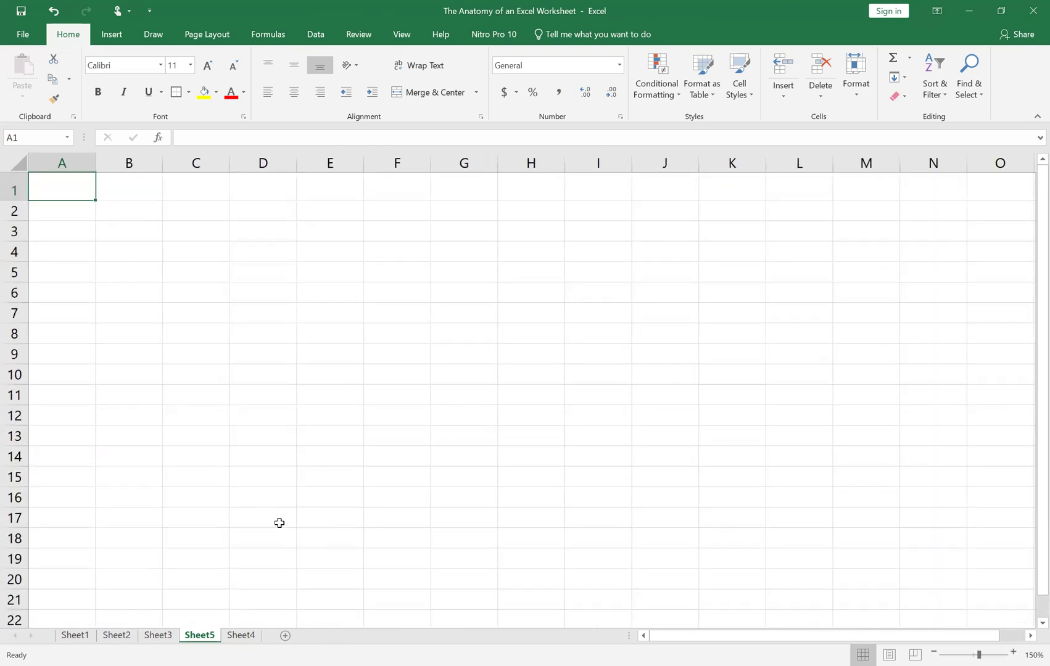
click(117, 636)
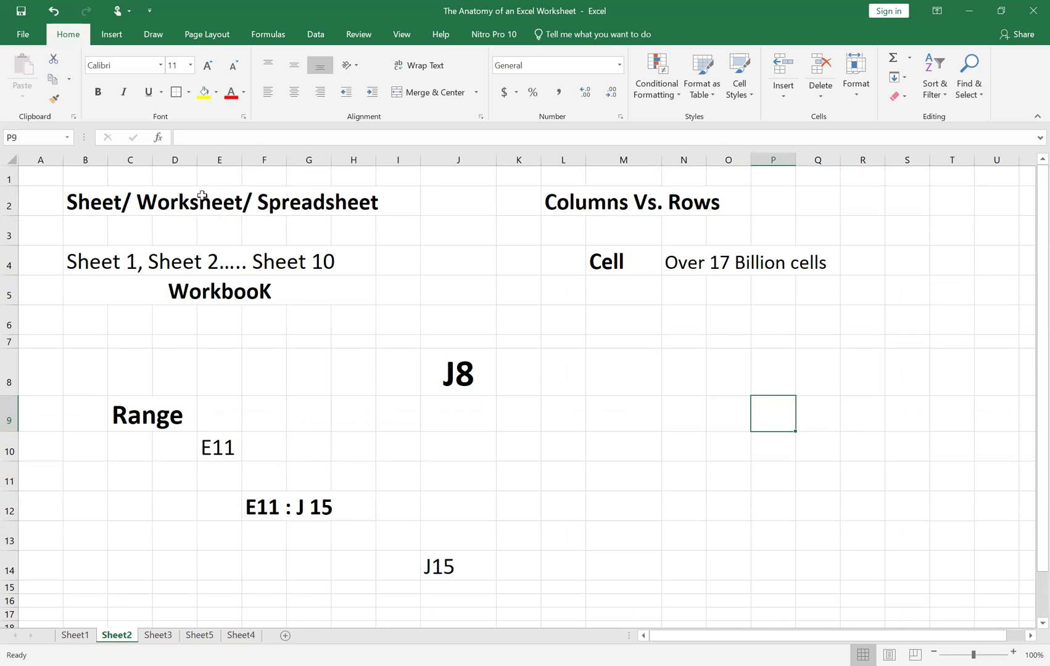
Step: Zoom to 110% and give the B2:I2 heading a yellow fill with red text
click(1013, 652)
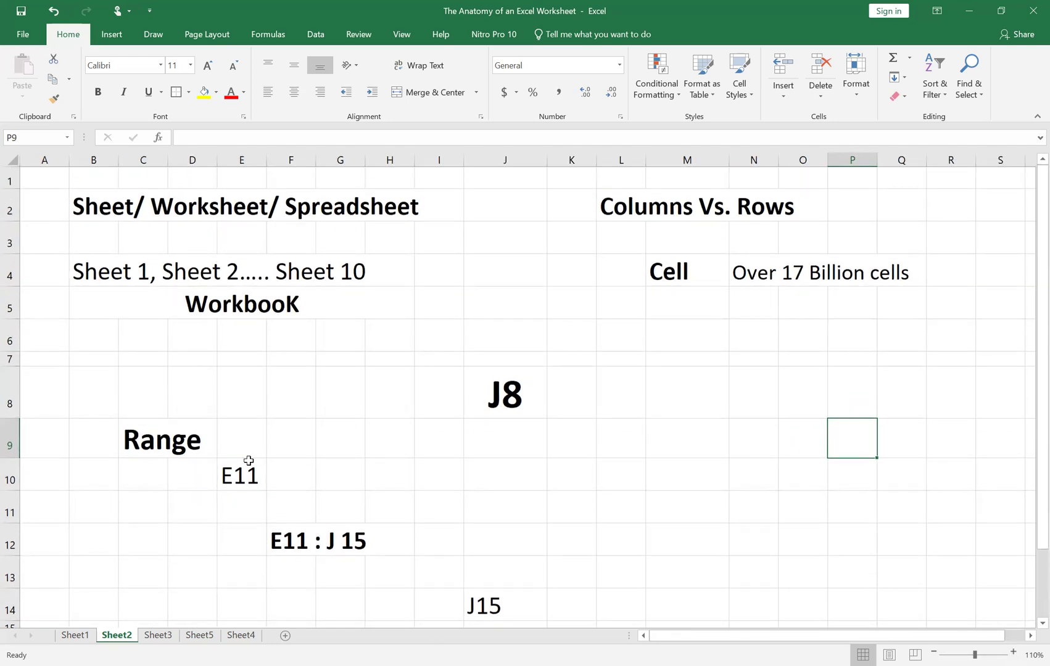
click(102, 208)
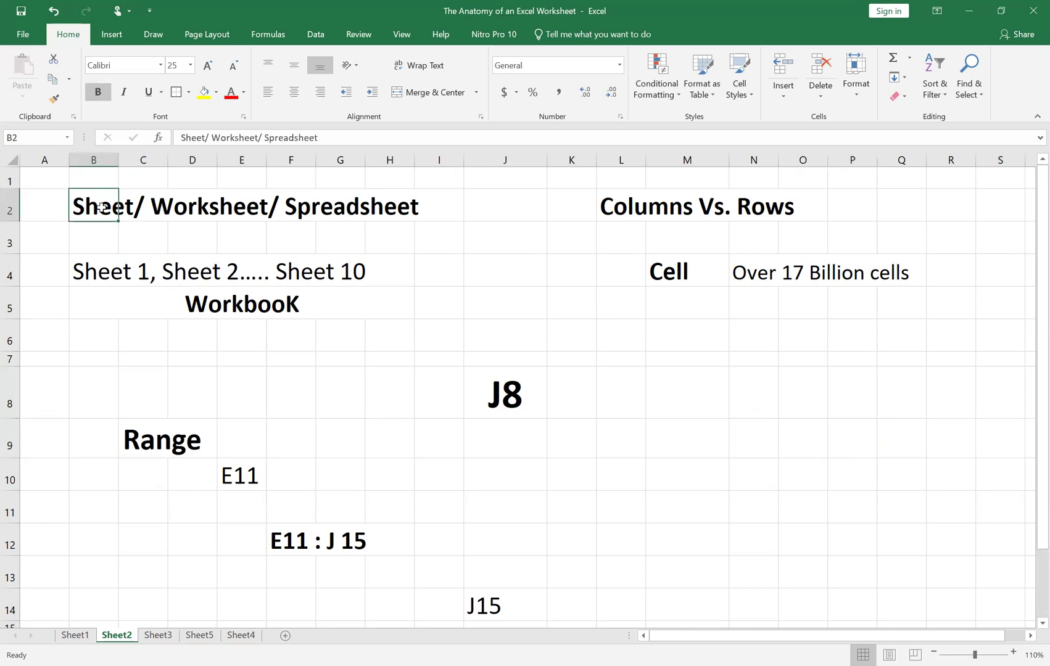
click(206, 243)
click(100, 206)
drag(100, 206, 419, 208)
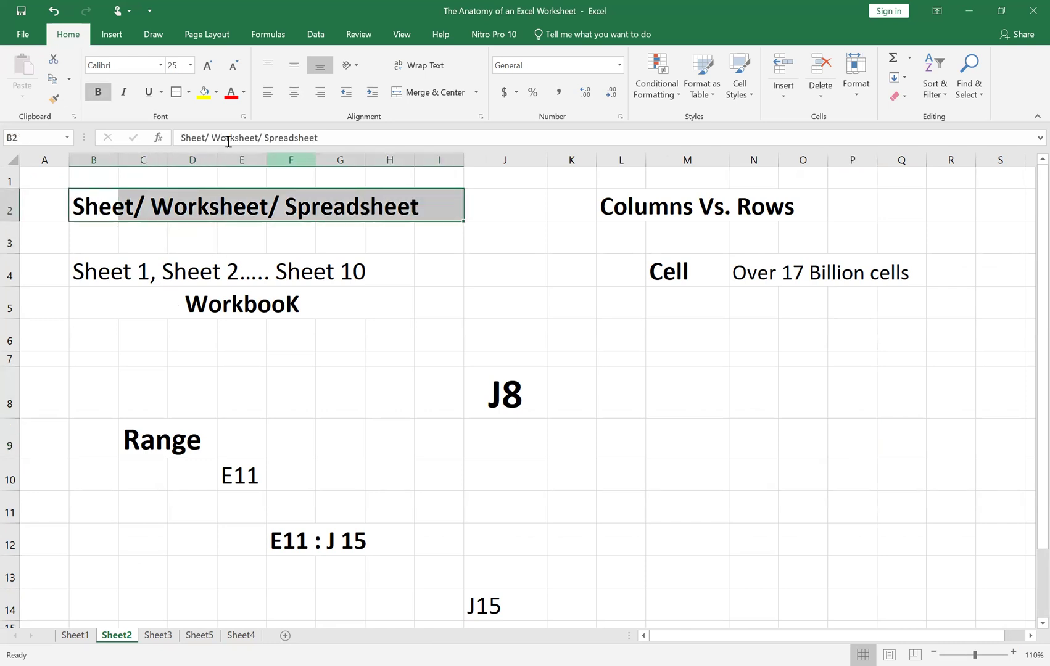
click(203, 92)
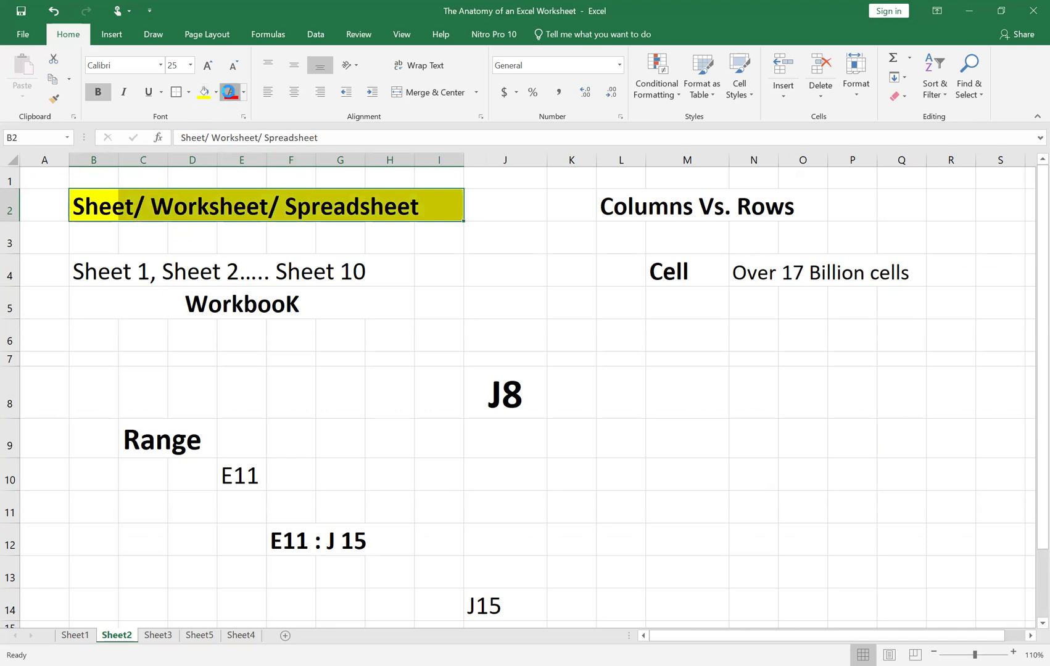
click(232, 94)
click(369, 333)
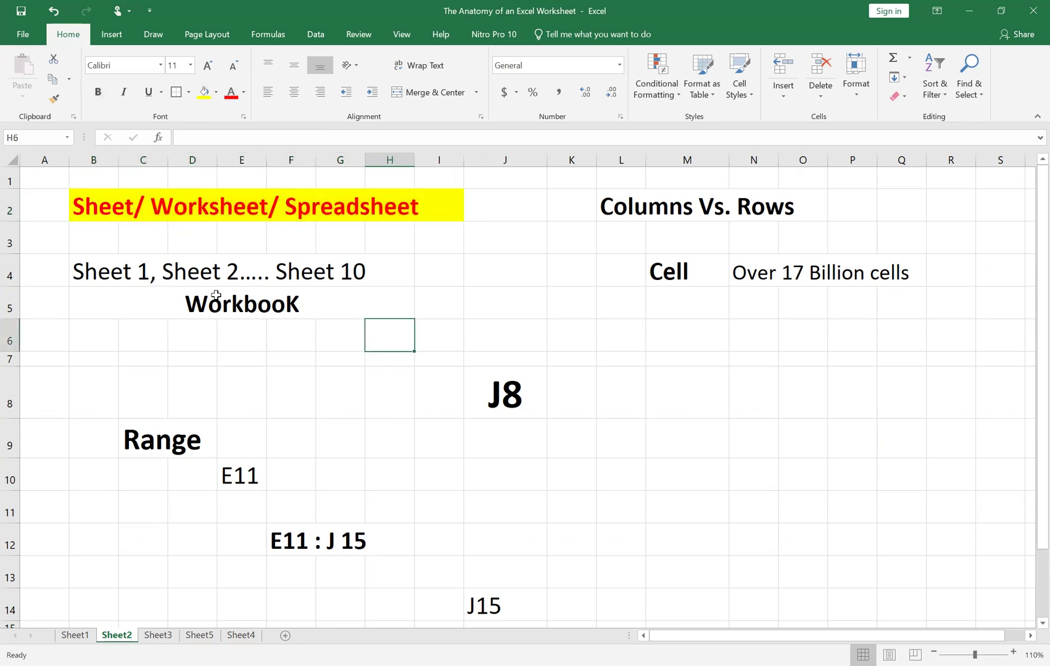
Step: Insert Sheet6 and drag the sheet tabs into numerical order
click(285, 636)
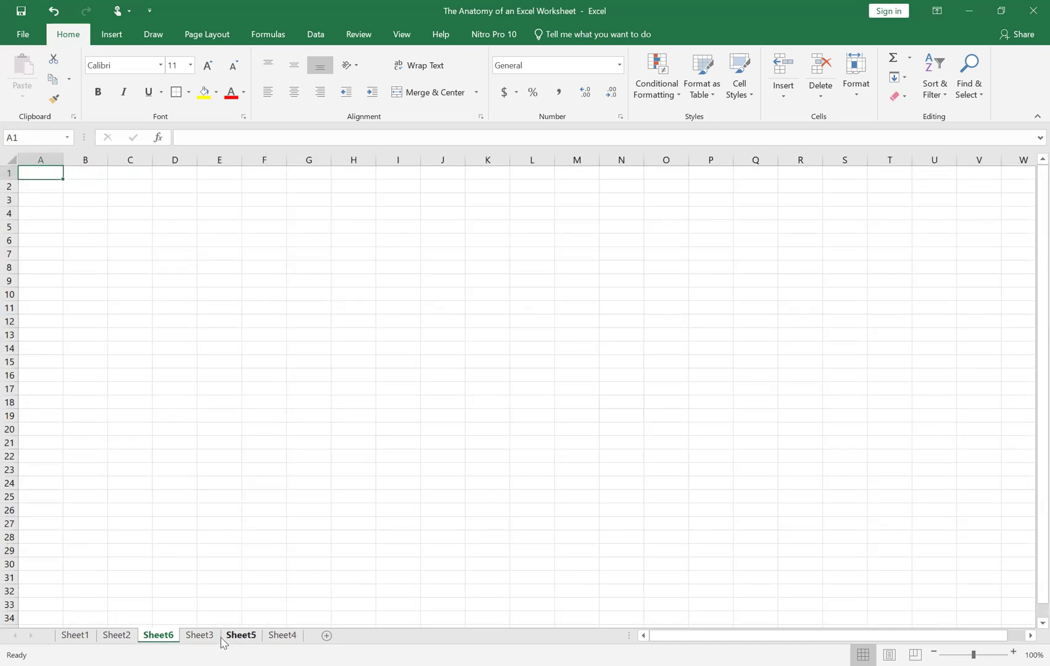
drag(156, 636, 303, 636)
drag(205, 642, 274, 640)
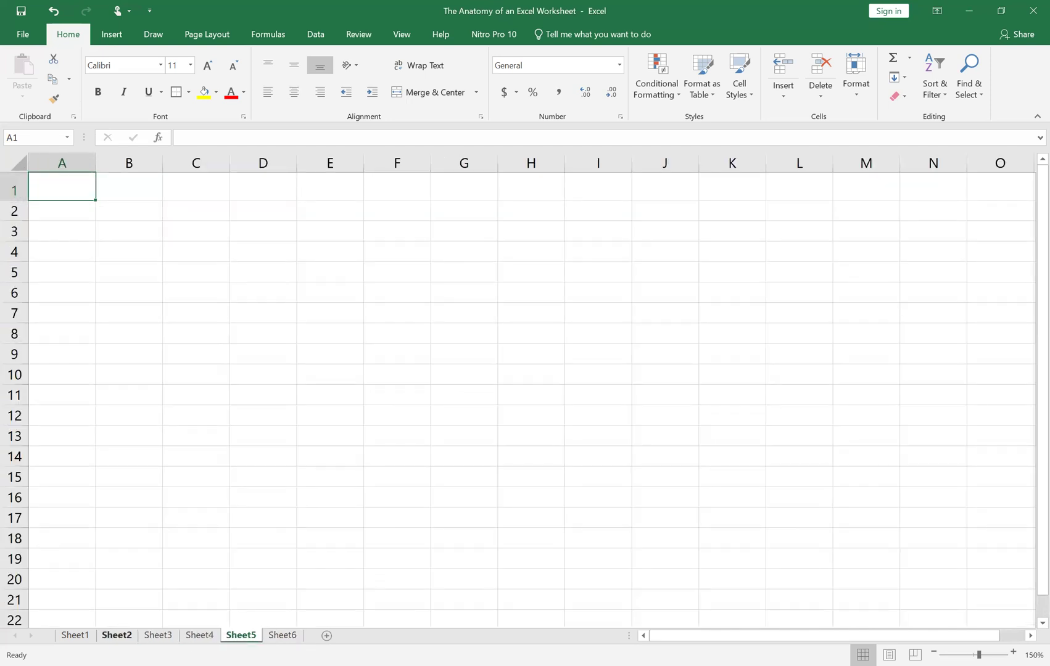
click(119, 637)
Step: Make the 'Sheet 1, Sheet 2….. Sheet 10' text in row 4 light blue
drag(85, 269, 360, 270)
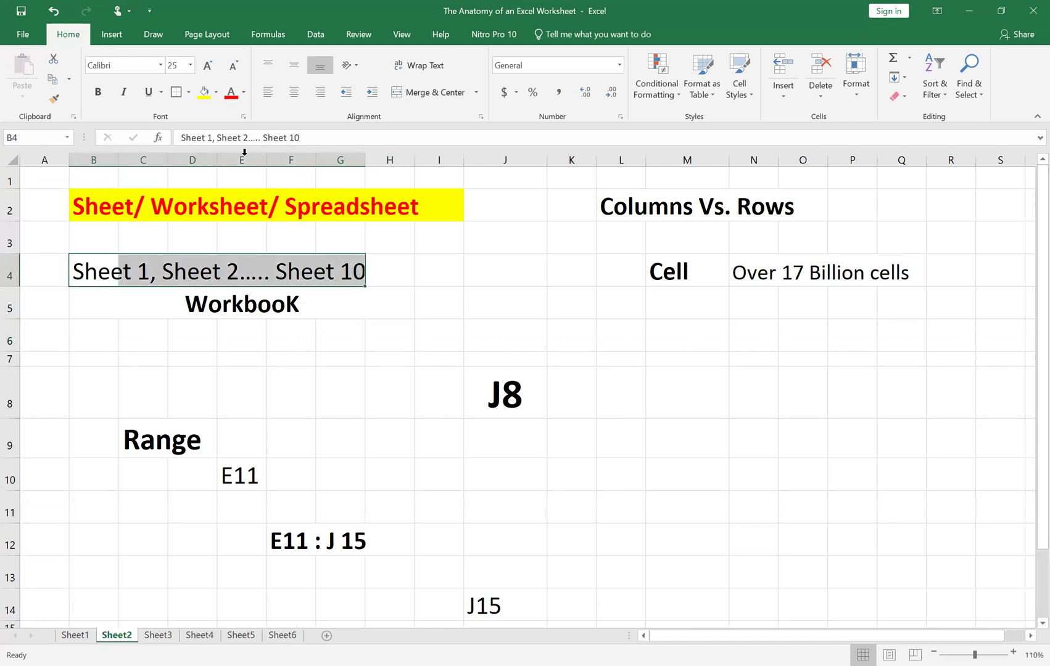
click(245, 94)
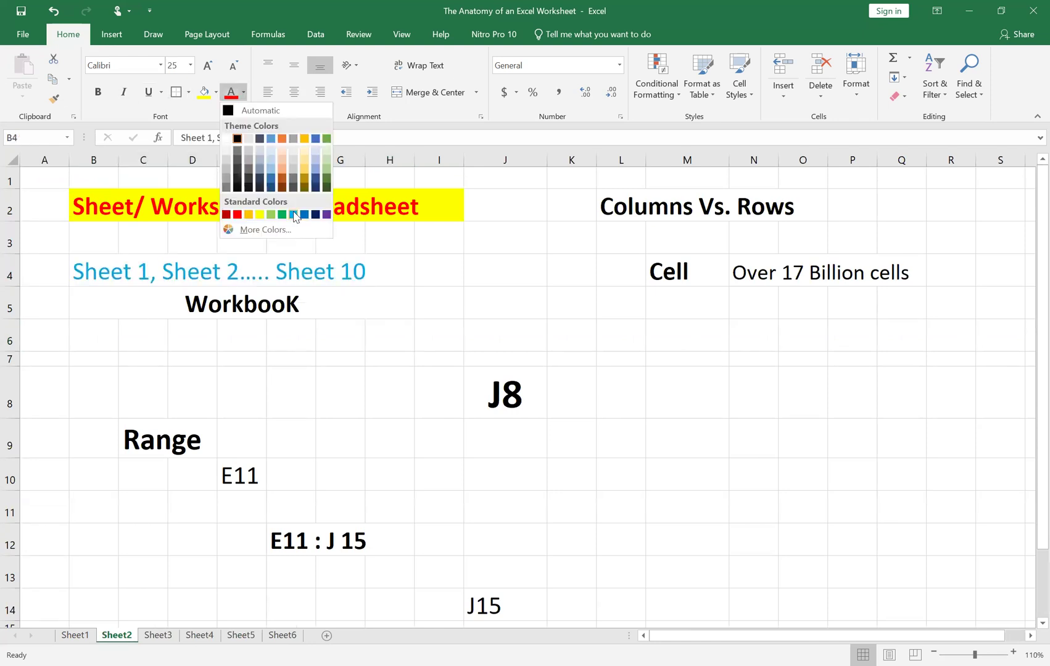
click(294, 215)
click(322, 371)
Step: Give the WorkbooK cell a light green fill with white text
click(246, 305)
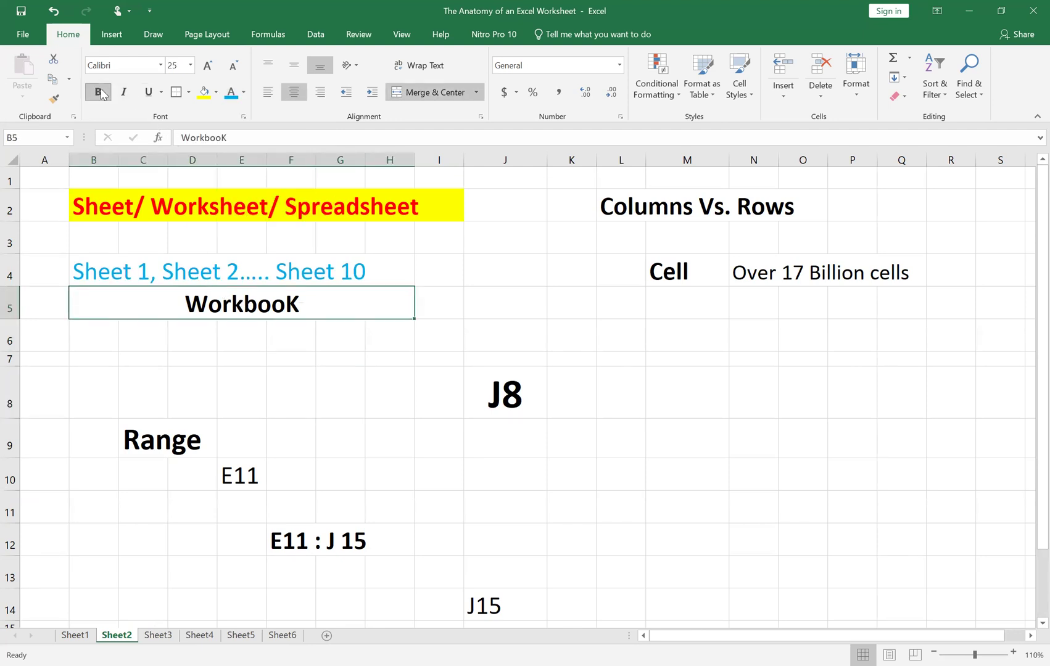
click(216, 92)
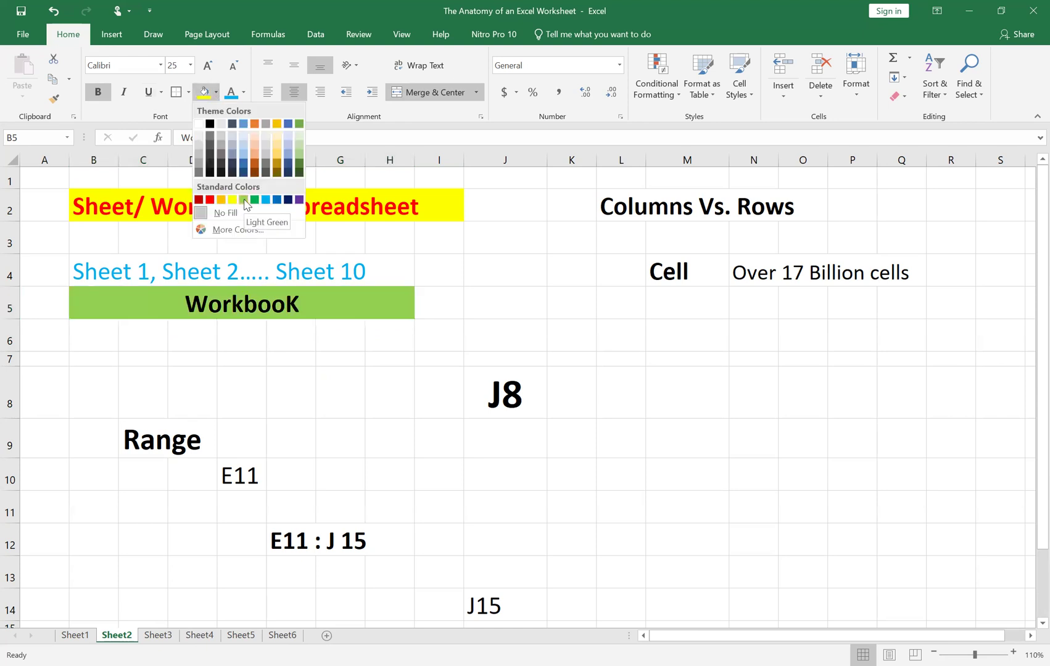
click(344, 380)
click(298, 311)
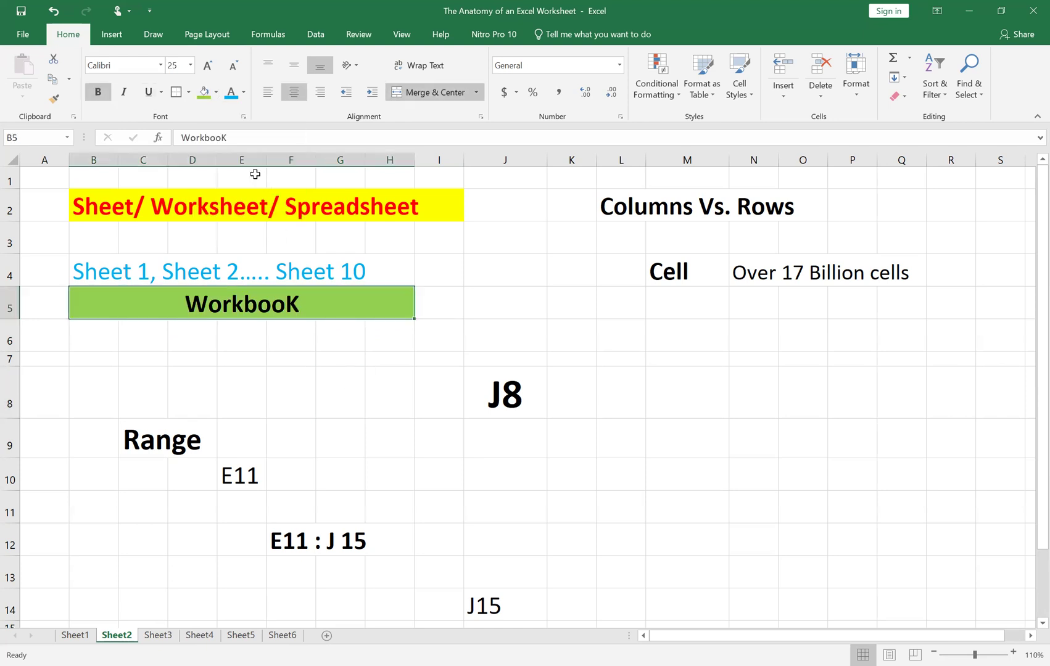
click(243, 93)
click(228, 137)
click(357, 390)
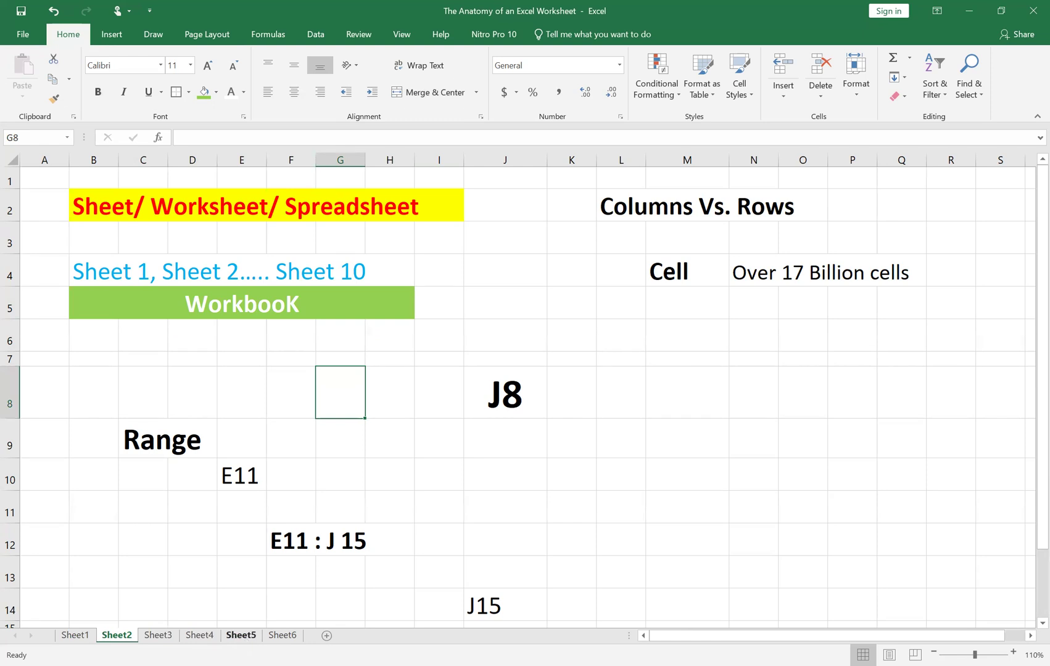
Step: Reduce row 3's height slightly, lifting the 'Sheet 1, Sheet 2..... Sheet 10' line up
click(99, 204)
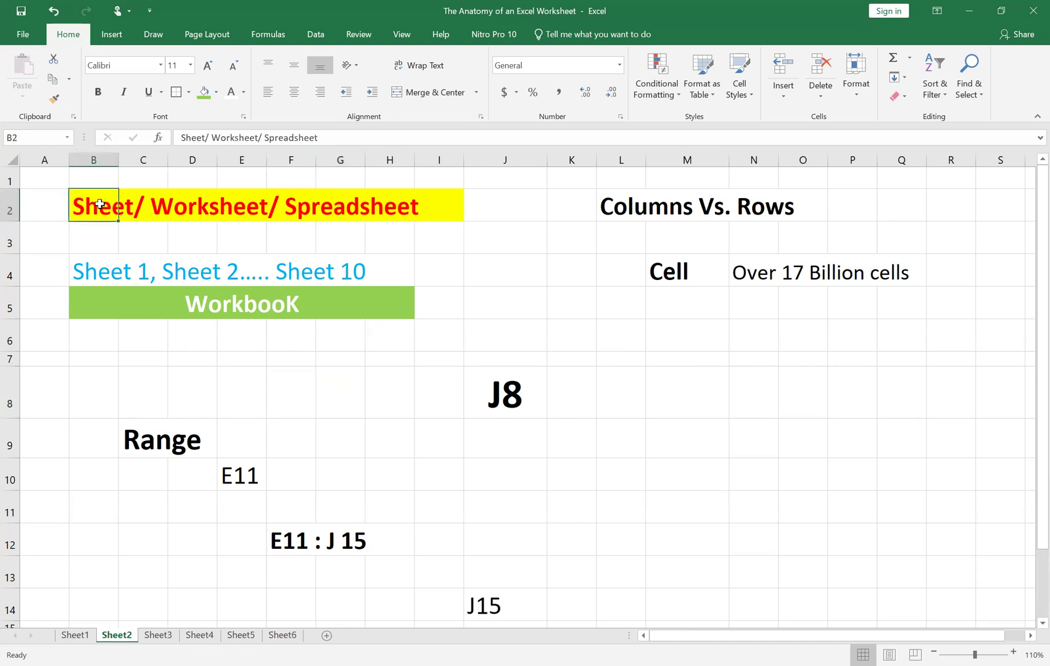
click(192, 209)
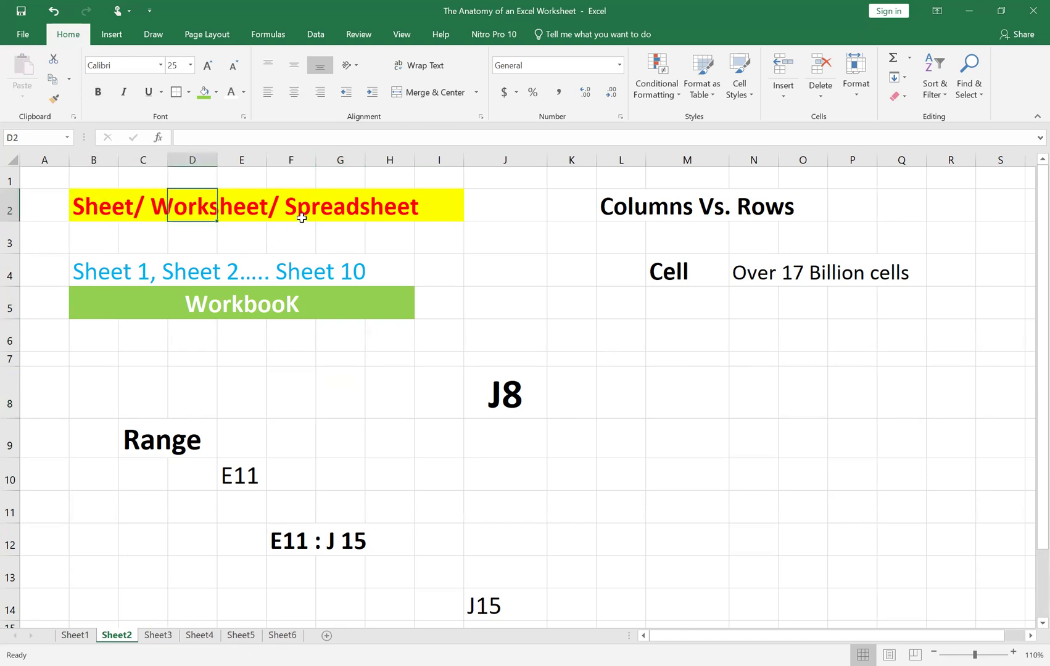
click(319, 210)
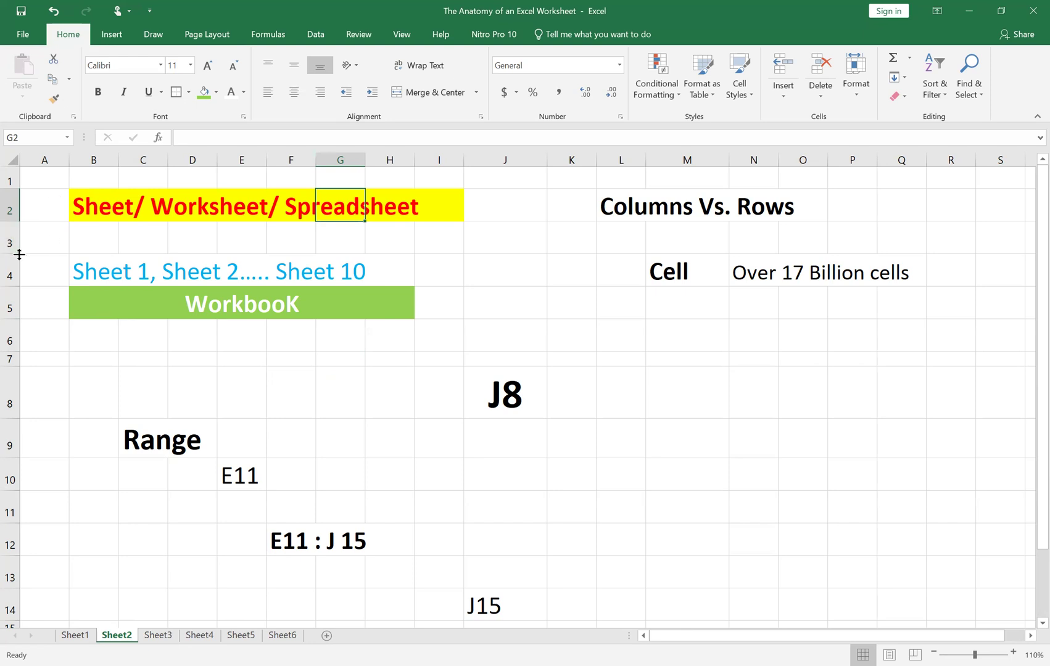
drag(19, 254, 19, 247)
click(670, 367)
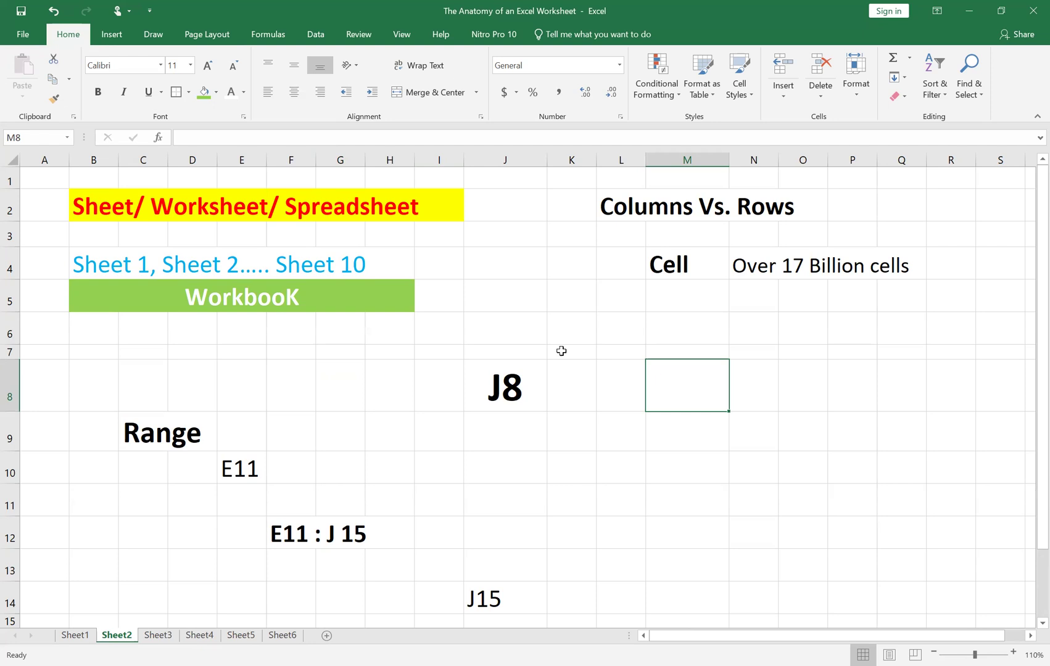
click(49, 159)
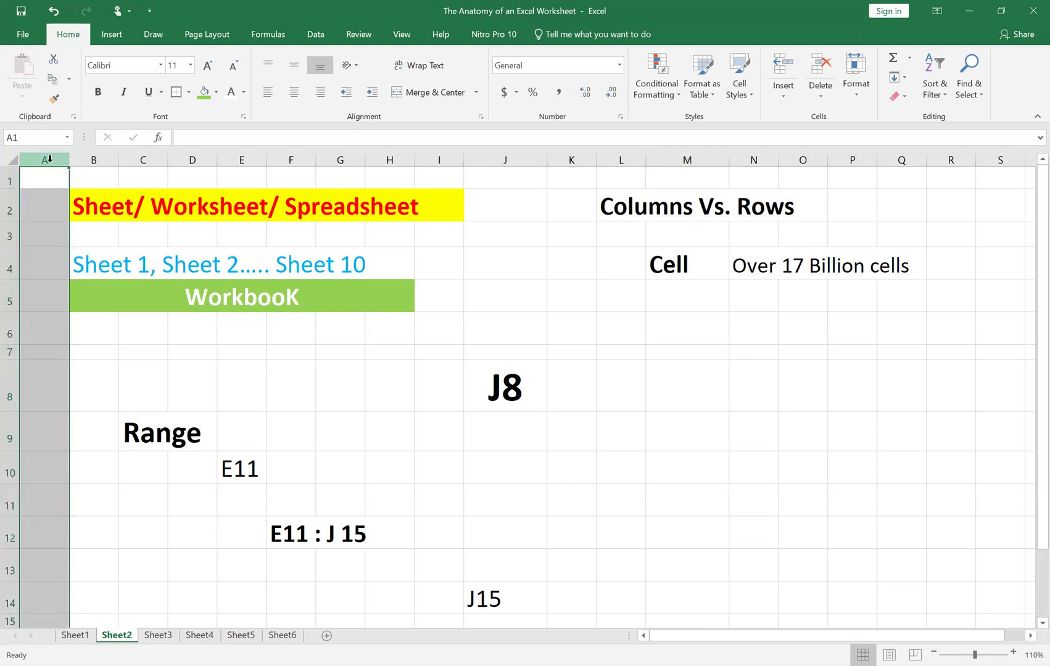
Step: Make row 7 about twice as tall
scroll(50, 161, down, 15)
scroll(49, 165, up, 10)
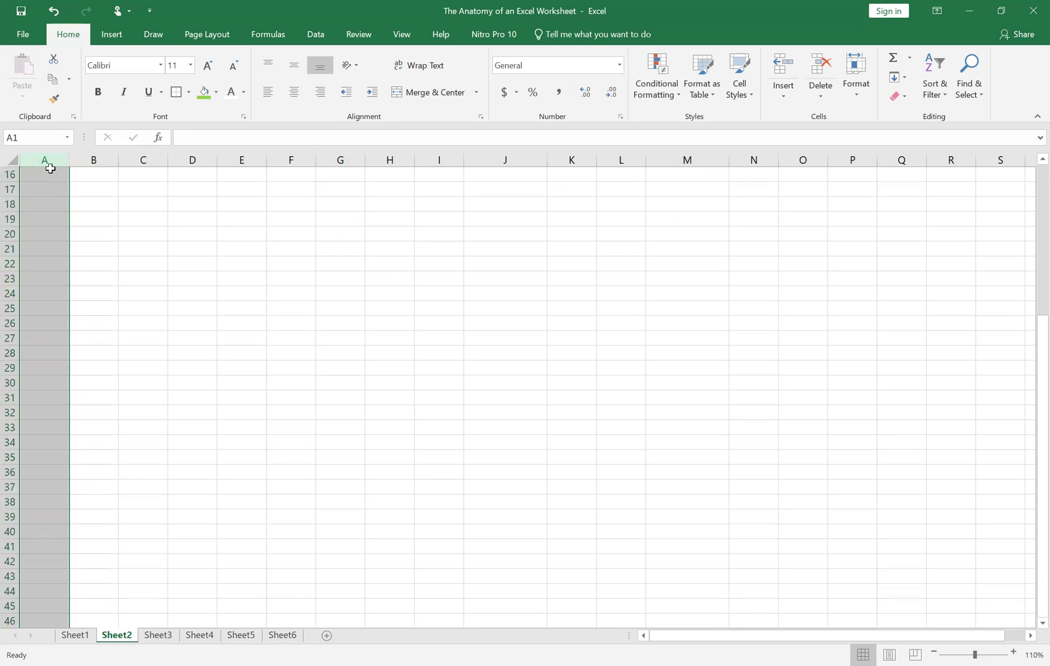
scroll(50, 169, up, 5)
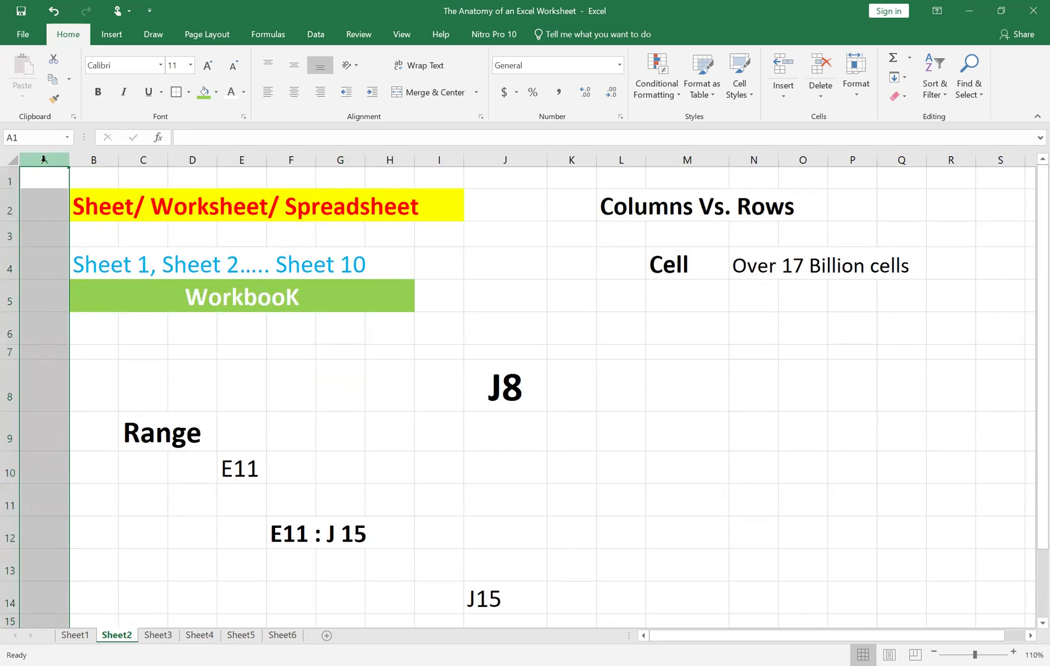
click(99, 159)
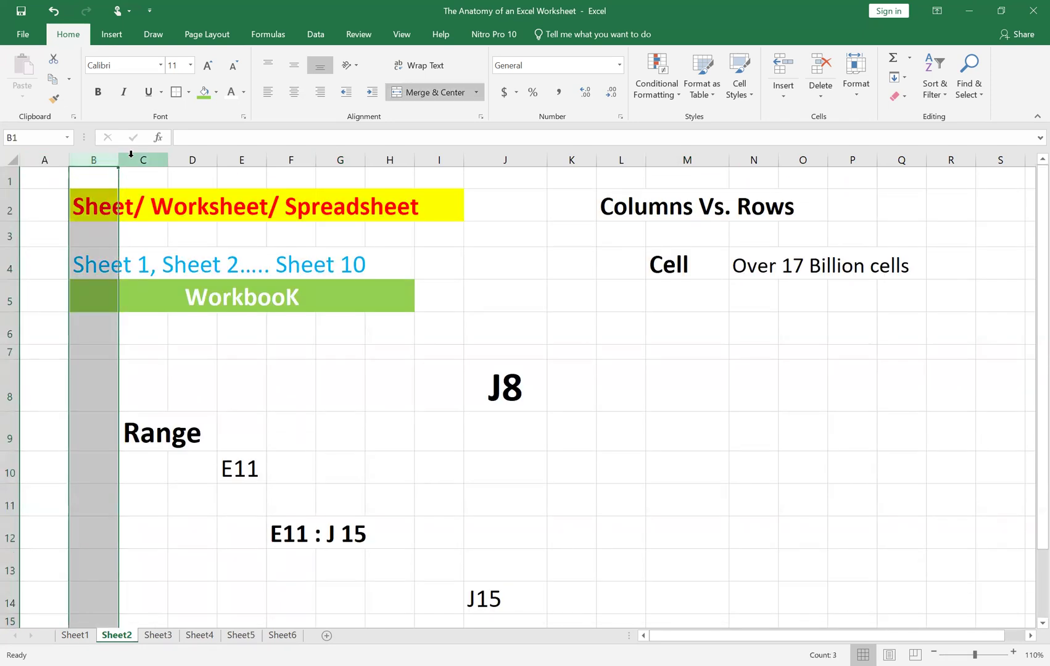
click(131, 155)
click(196, 158)
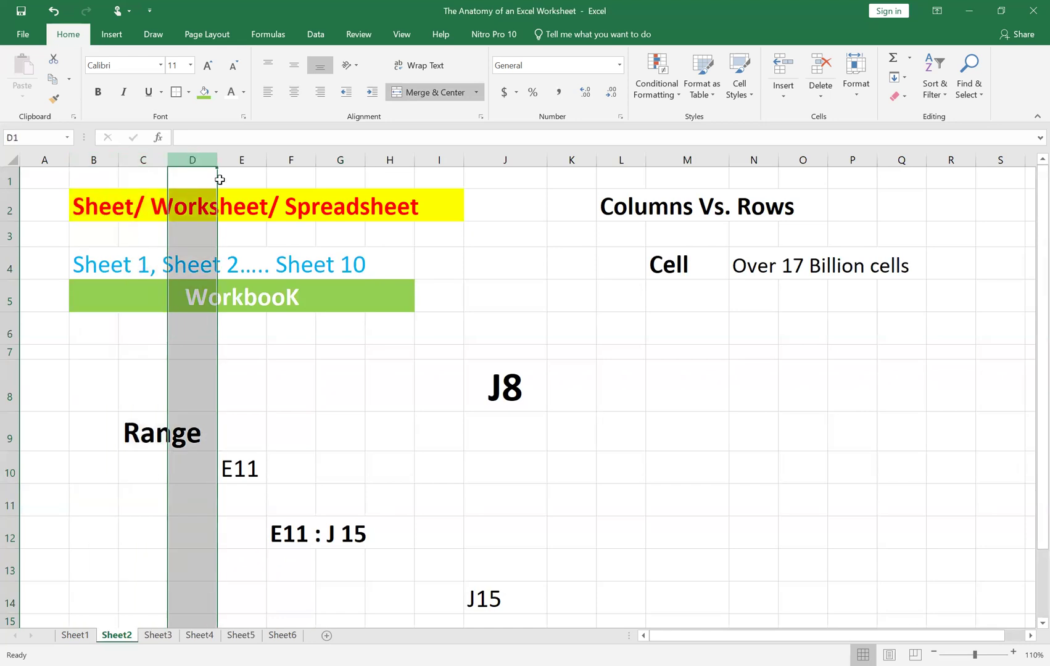
click(384, 366)
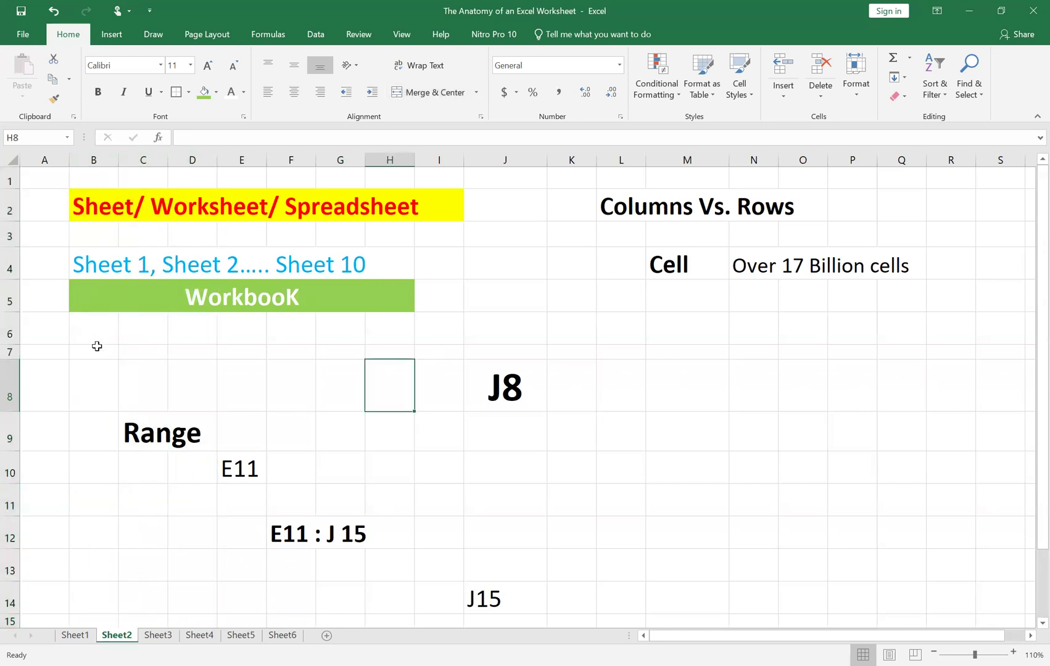
click(13, 378)
click(9, 353)
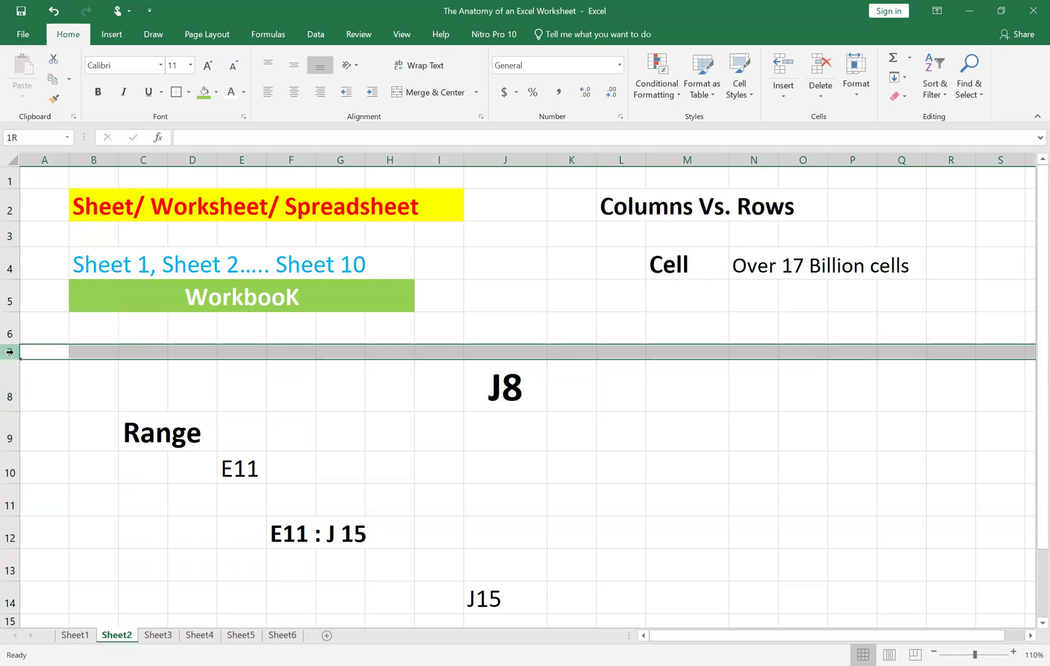
drag(9, 358, 9, 371)
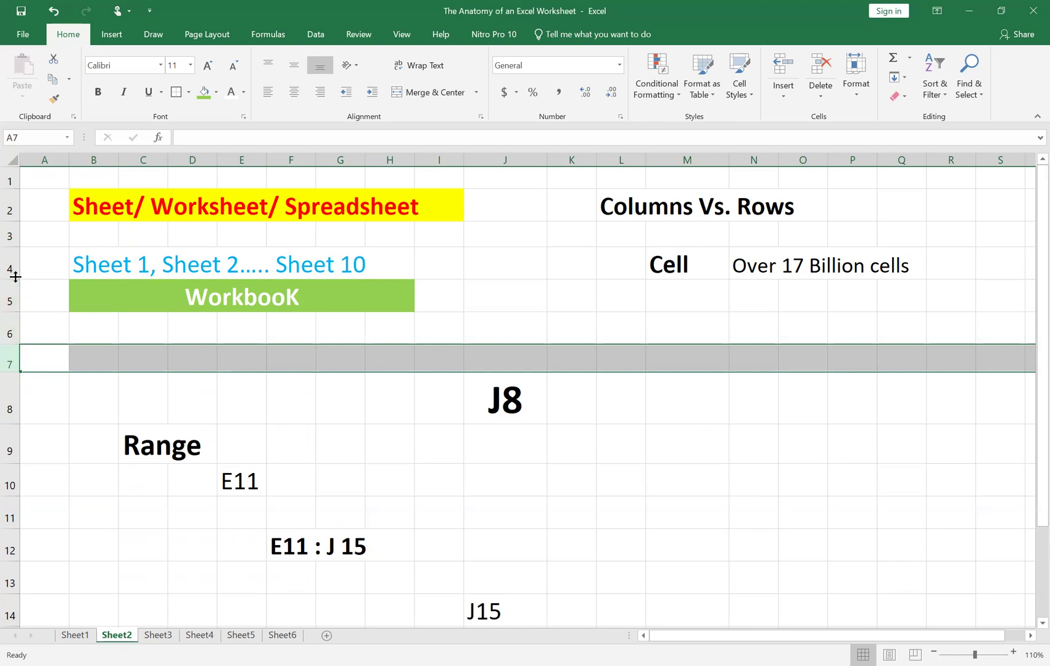
Step: Shorten row 3 further
drag(15, 248, 15, 237)
click(202, 158)
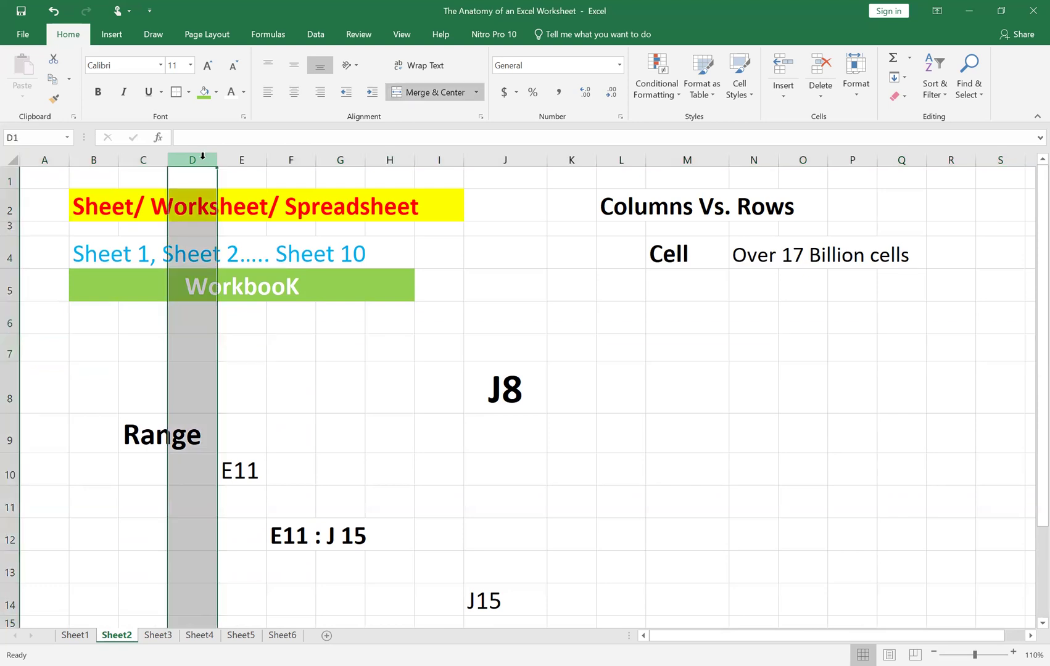
click(15, 286)
click(776, 332)
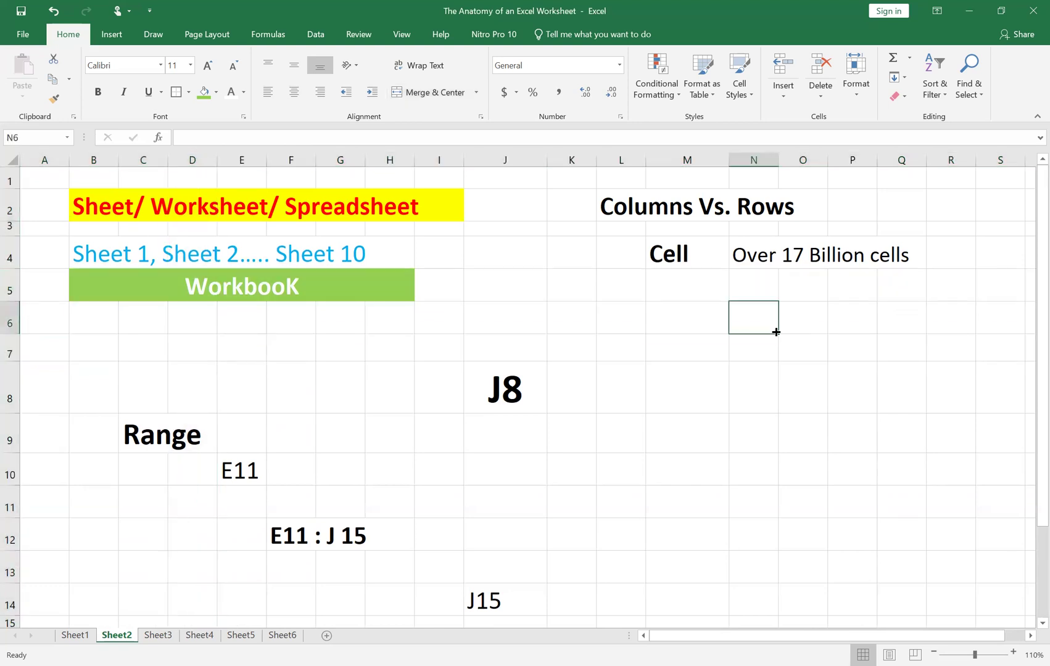
Step: Give cell J8 a border, green fill and white text
click(506, 369)
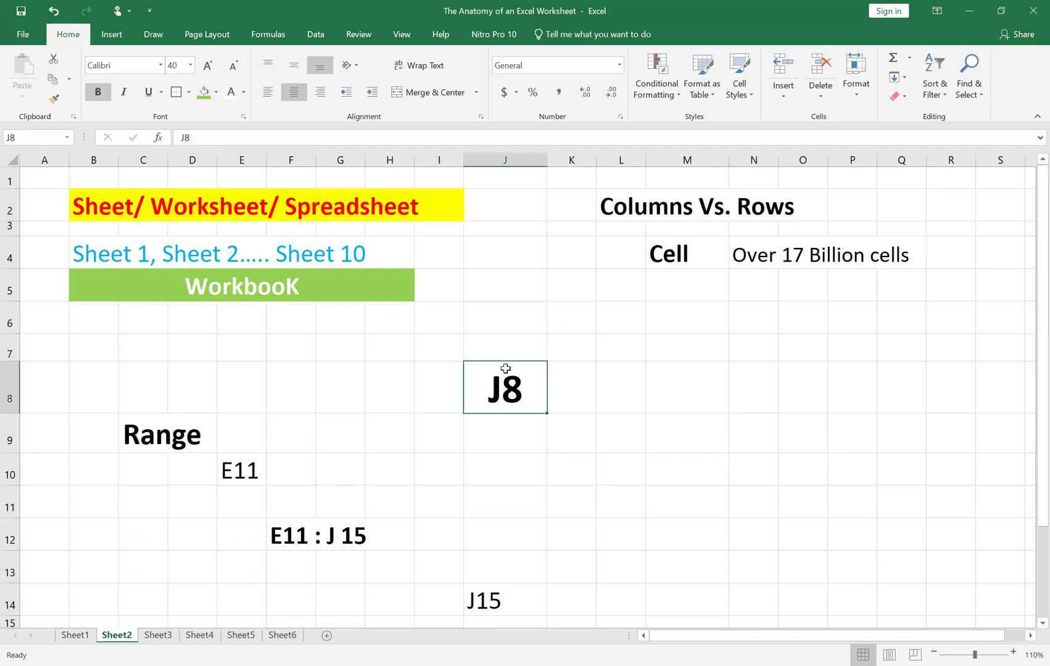
click(508, 160)
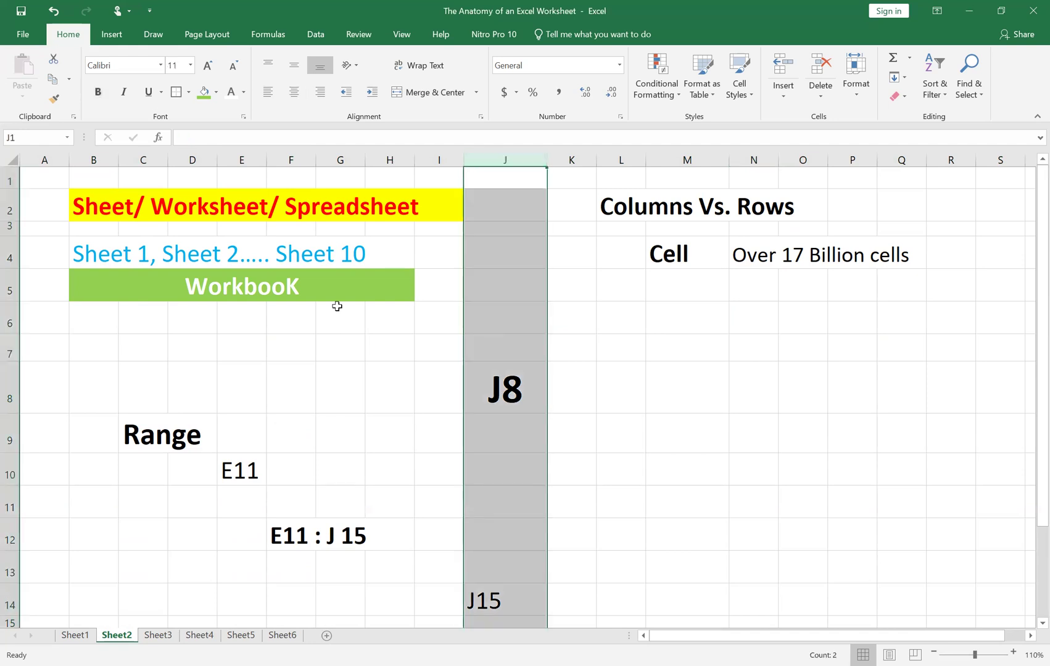
click(10, 393)
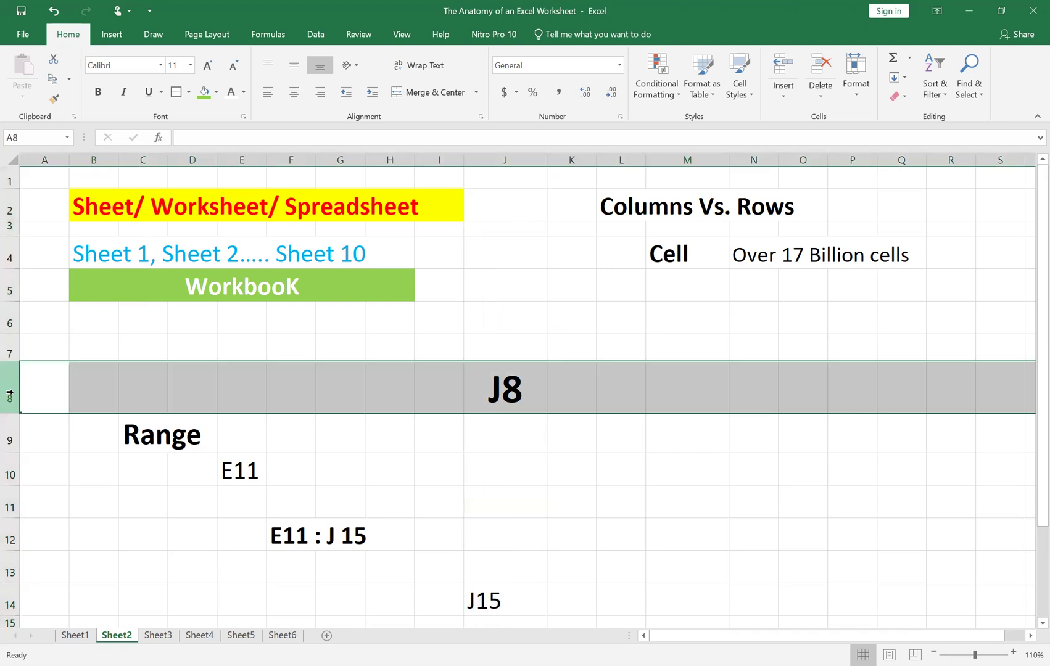
click(468, 392)
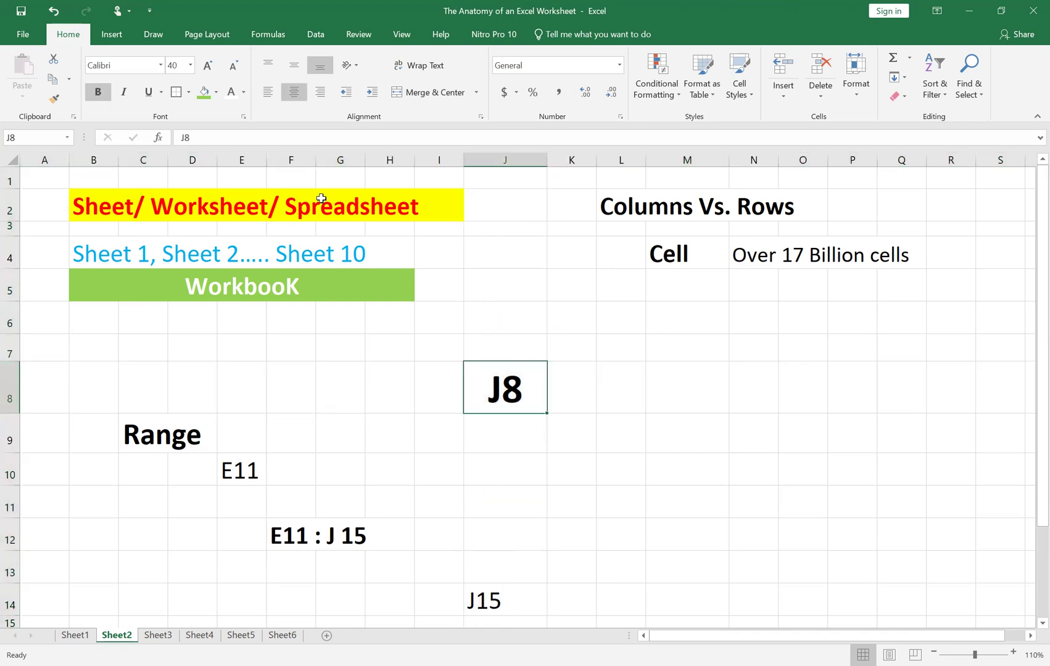
click(176, 92)
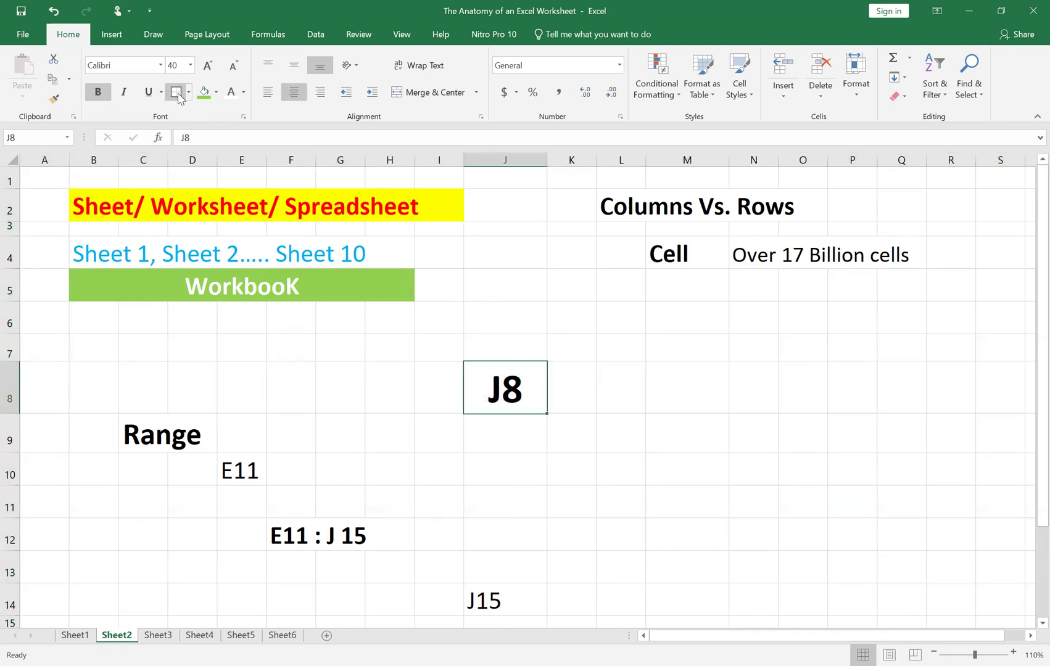
click(204, 93)
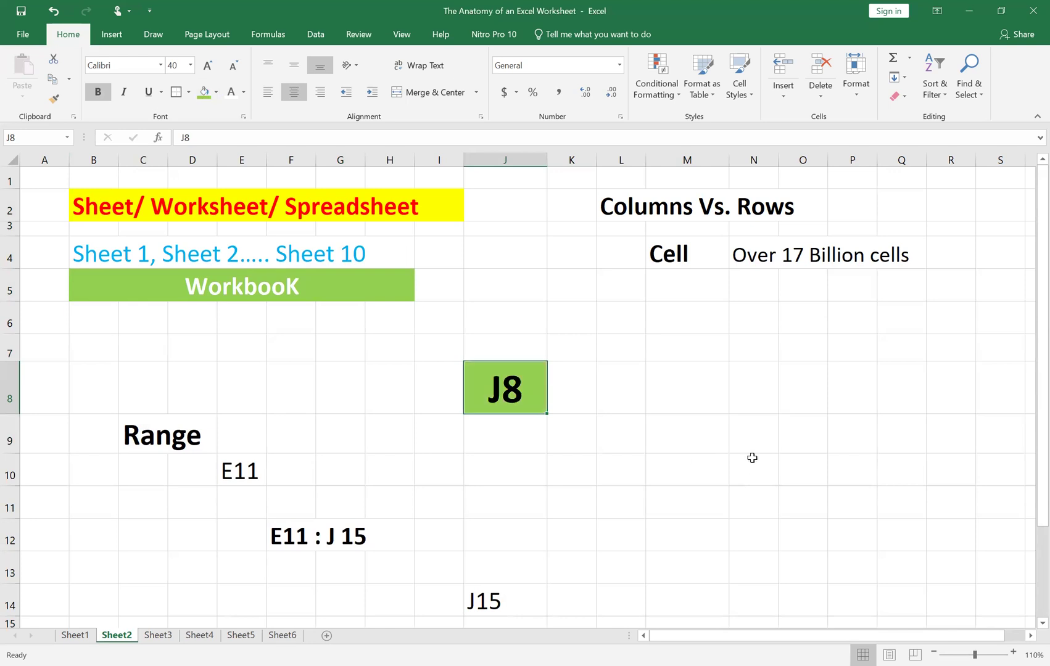
click(236, 99)
click(736, 395)
Step: Fill the Cell label in M4 green
click(669, 247)
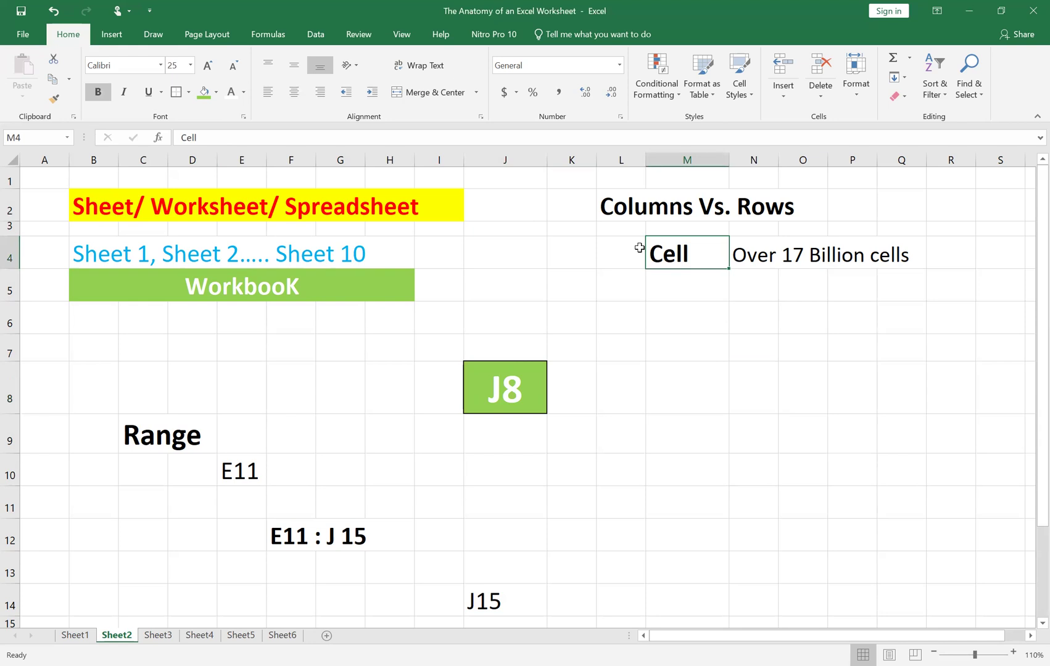
click(203, 93)
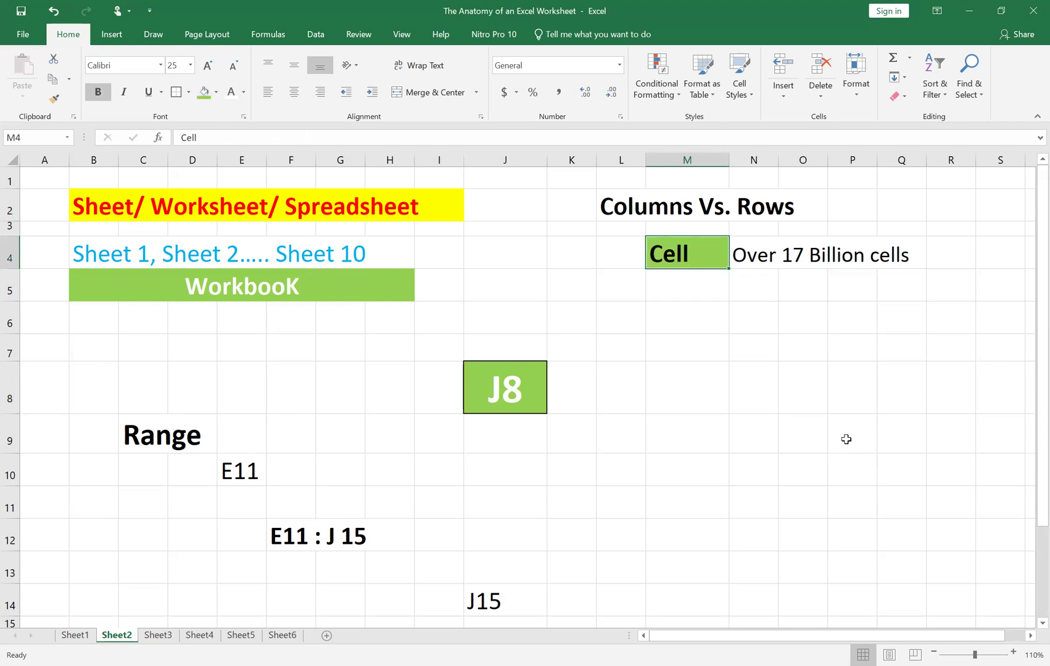
click(846, 438)
click(719, 419)
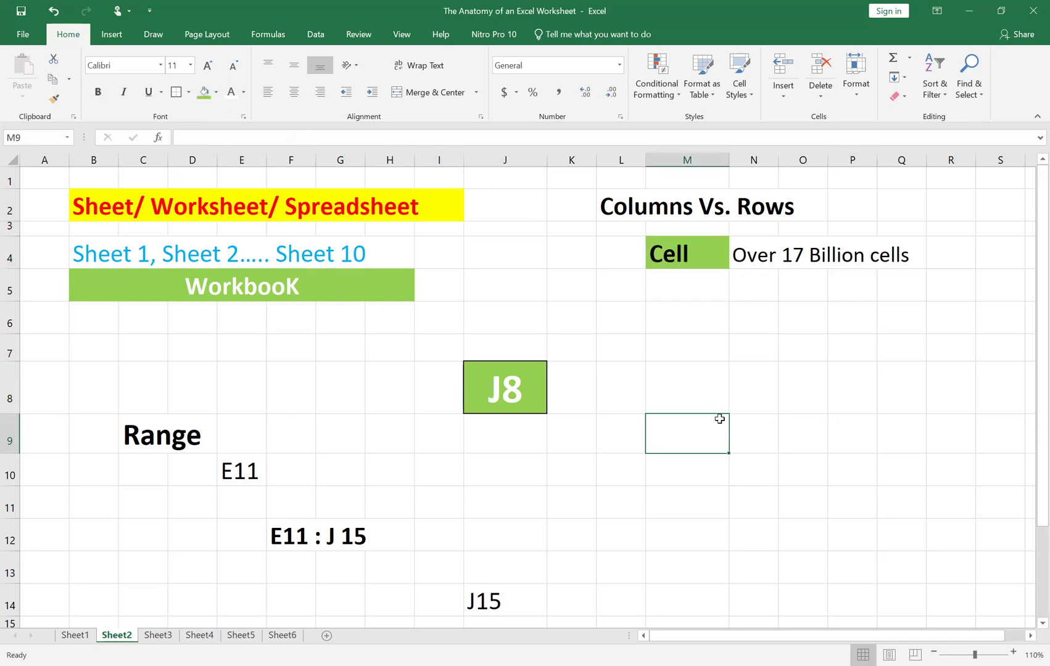
Step: Give the 'Over 17 Billion cells' label across N4:Q4 a green fill and bold text
drag(764, 248, 893, 253)
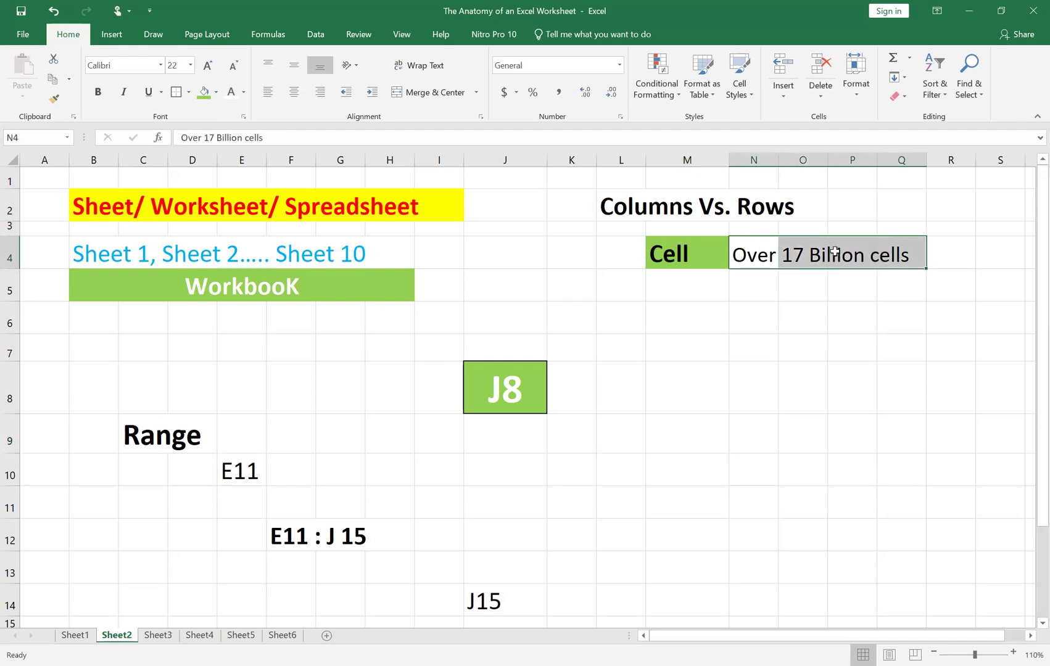
click(216, 93)
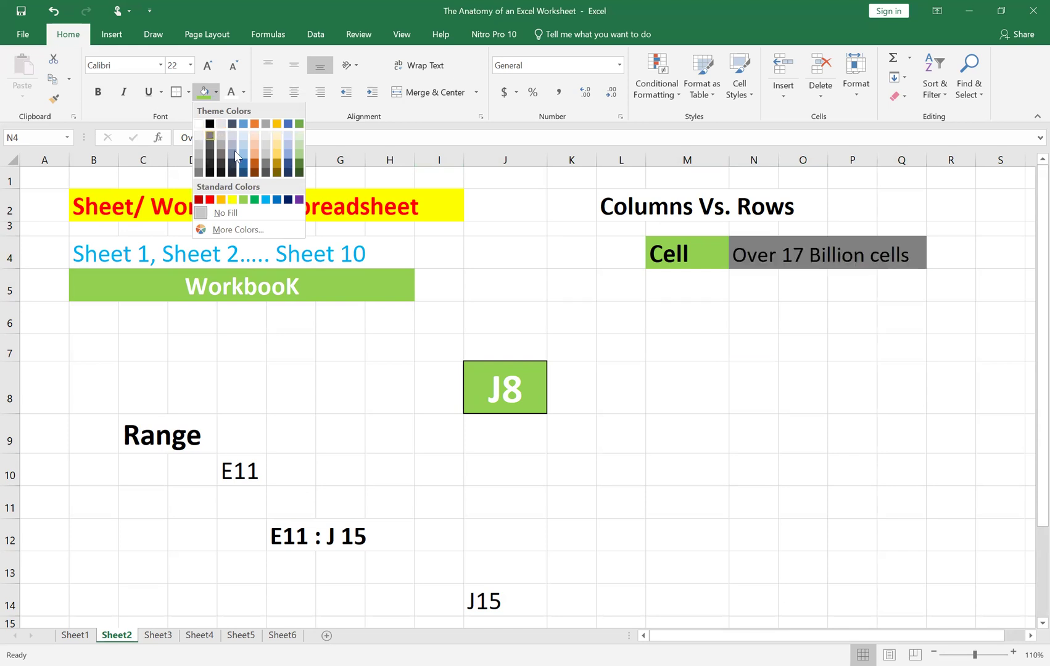
click(252, 198)
click(911, 438)
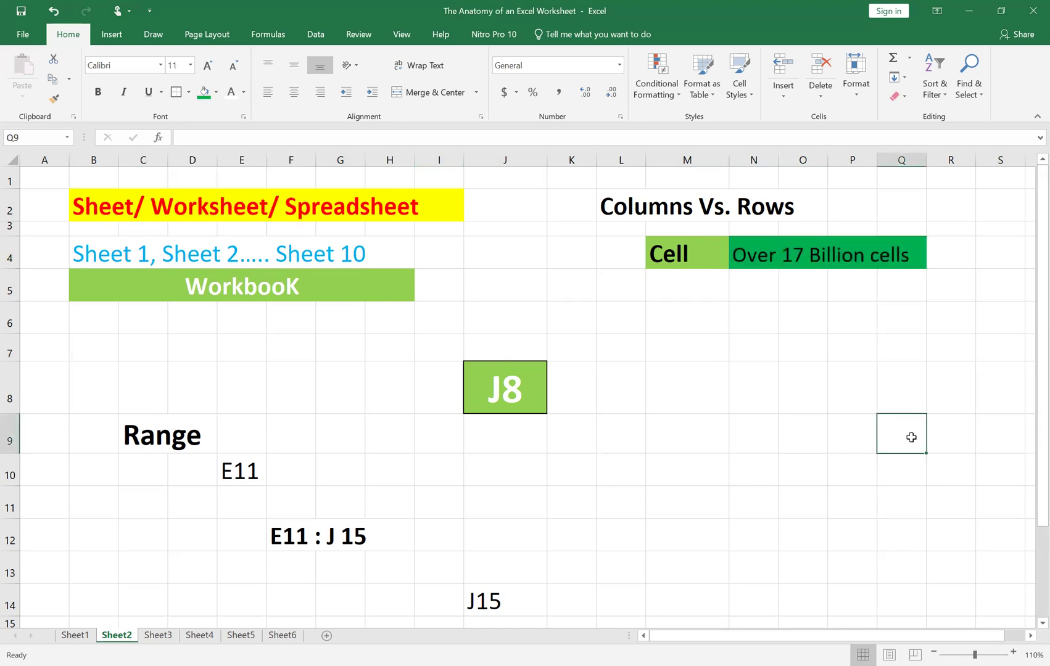
click(749, 253)
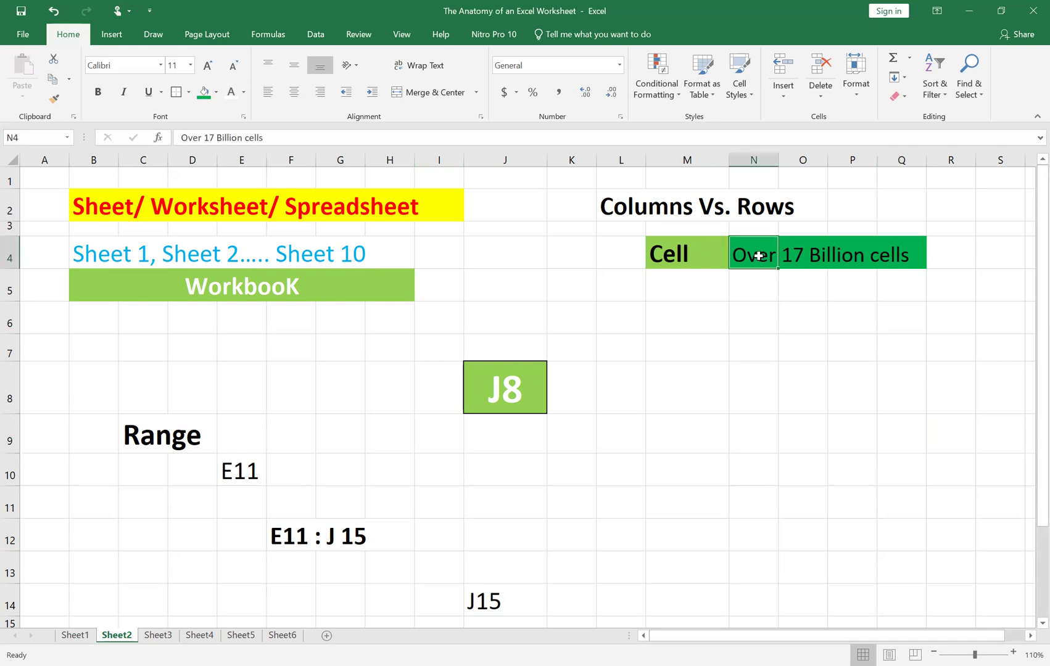
drag(745, 253, 911, 250)
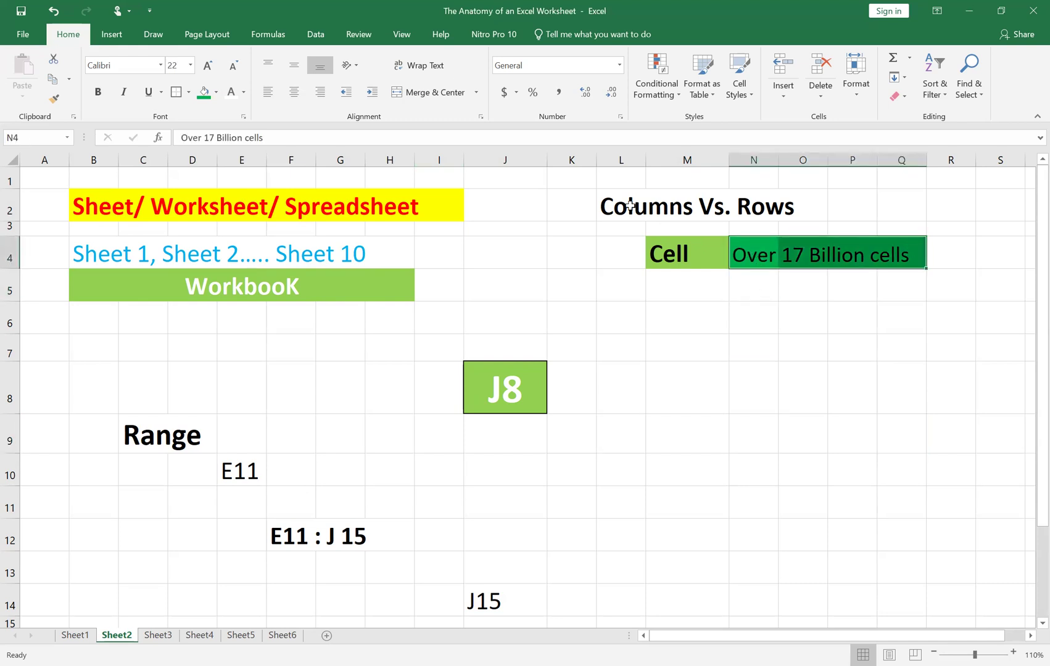
click(97, 91)
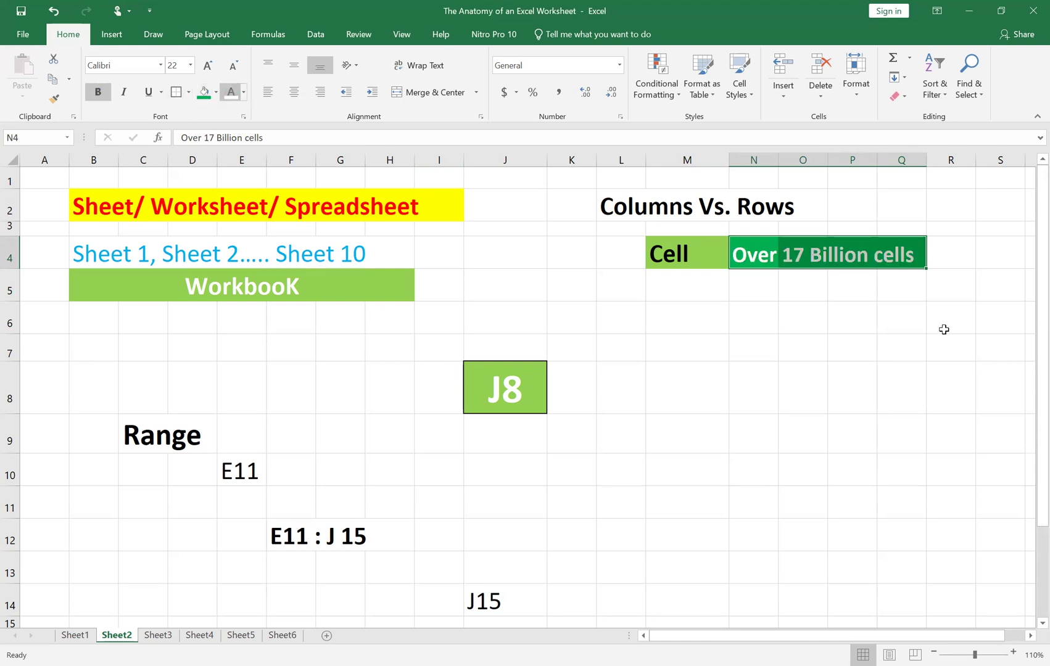
click(865, 327)
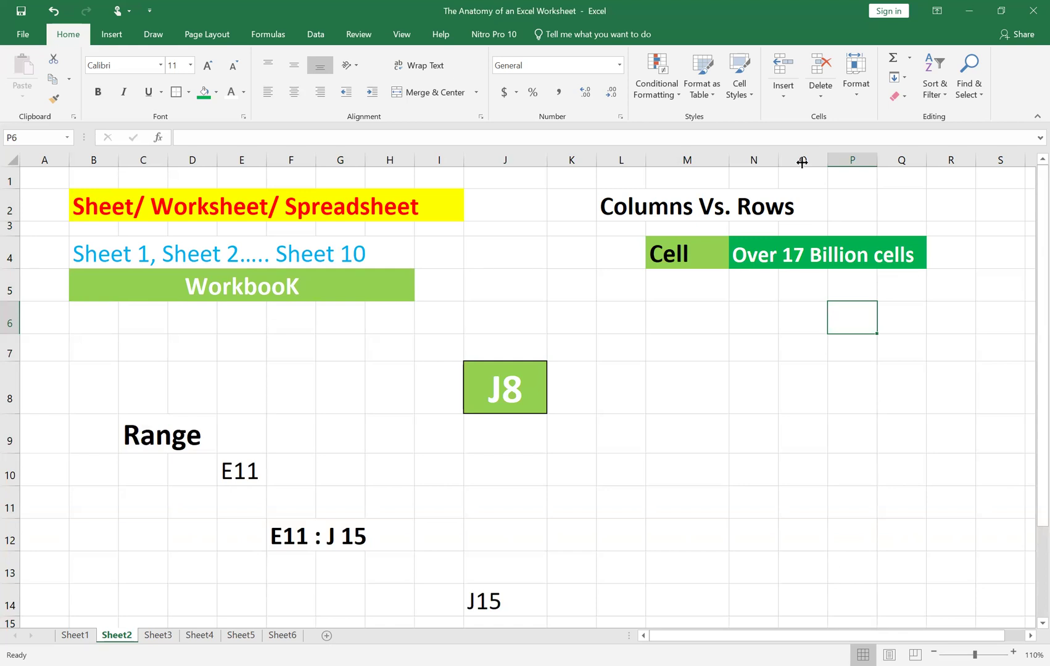
Step: Widen column N
drag(802, 162, 797, 162)
drag(756, 253, 913, 252)
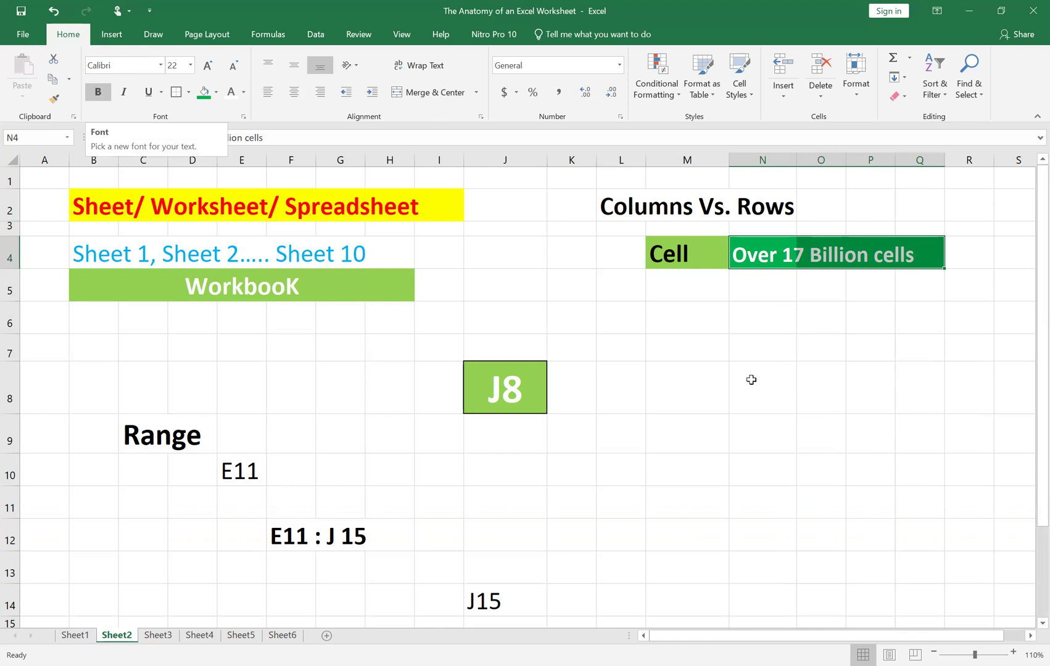
drag(726, 368, 740, 373)
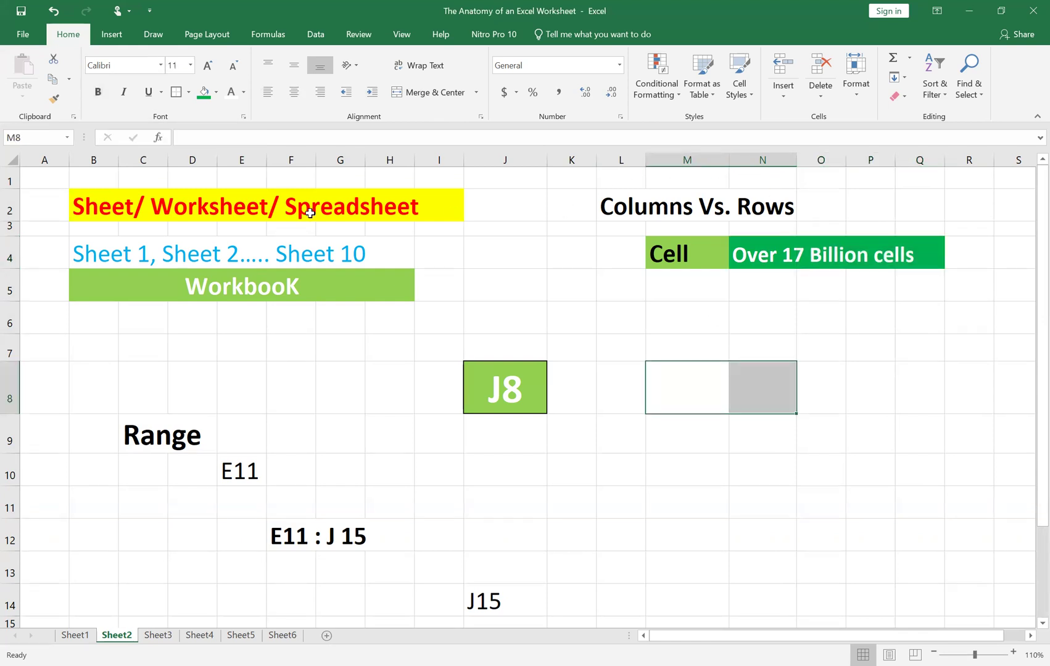
click(111, 209)
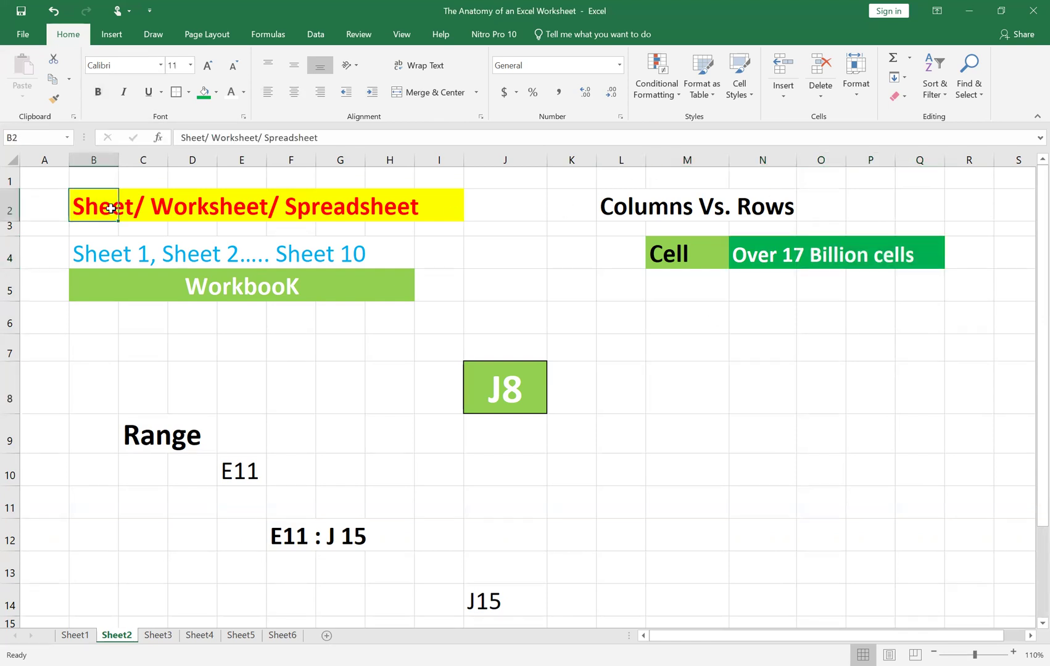
click(210, 201)
click(400, 216)
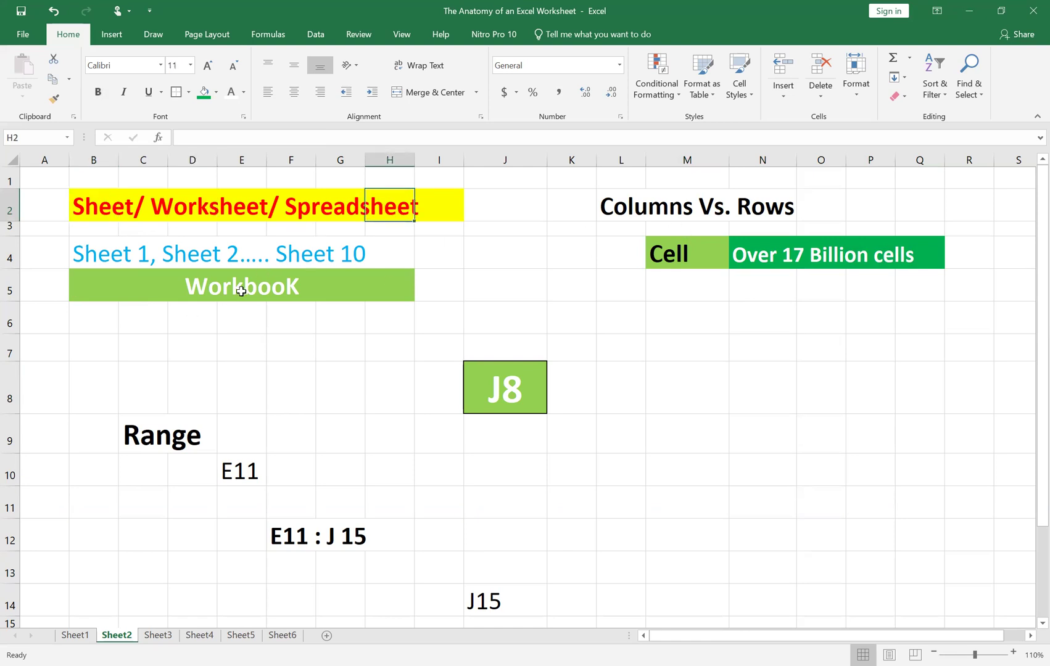
click(262, 288)
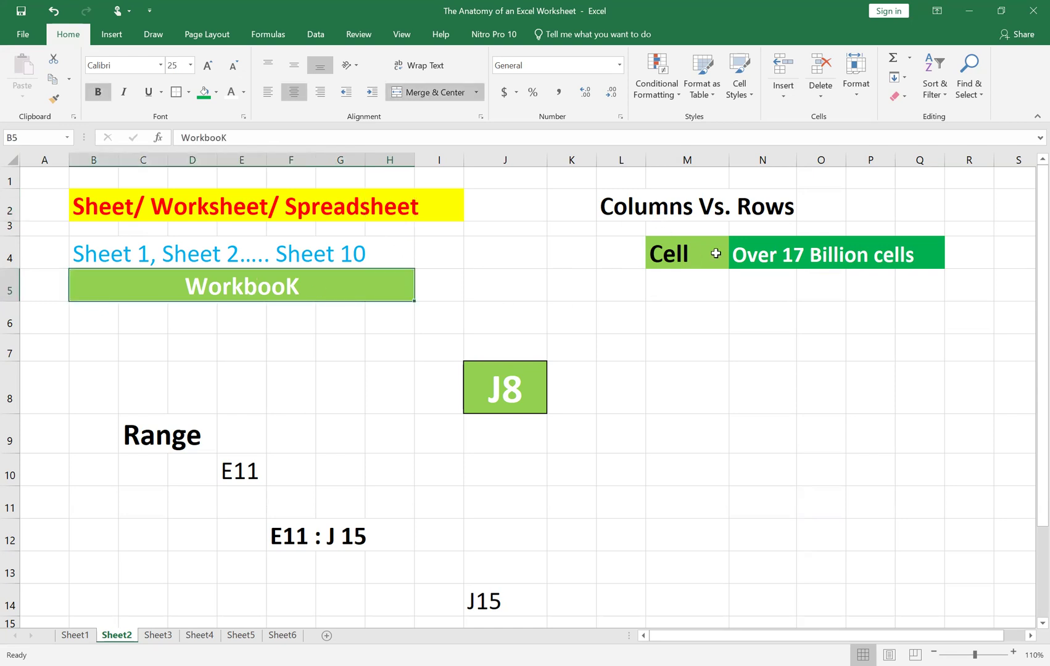
click(516, 364)
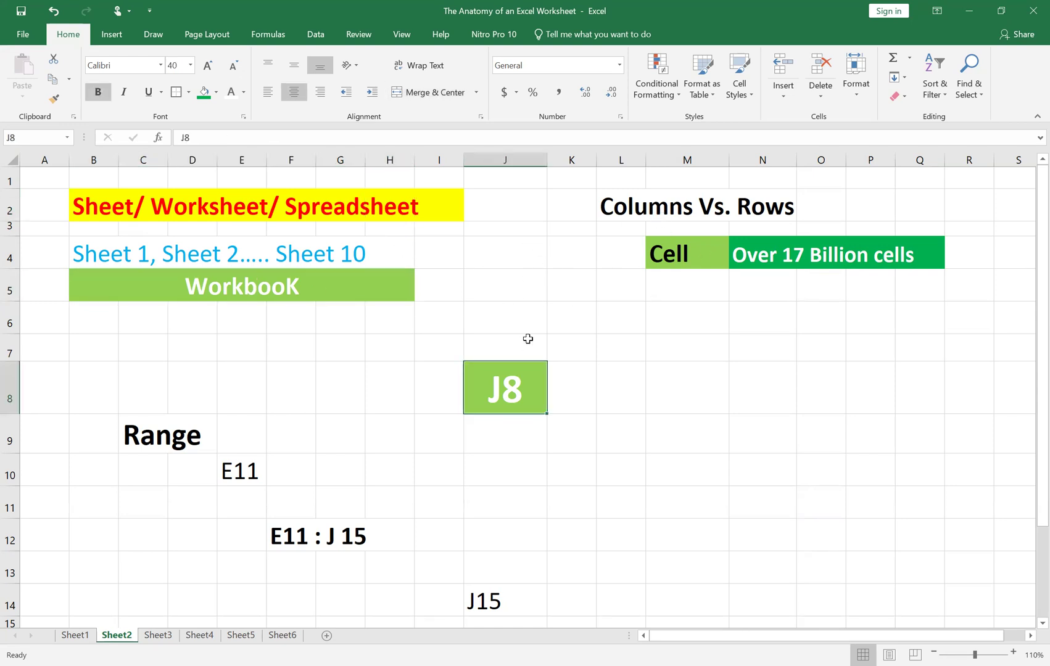
click(856, 267)
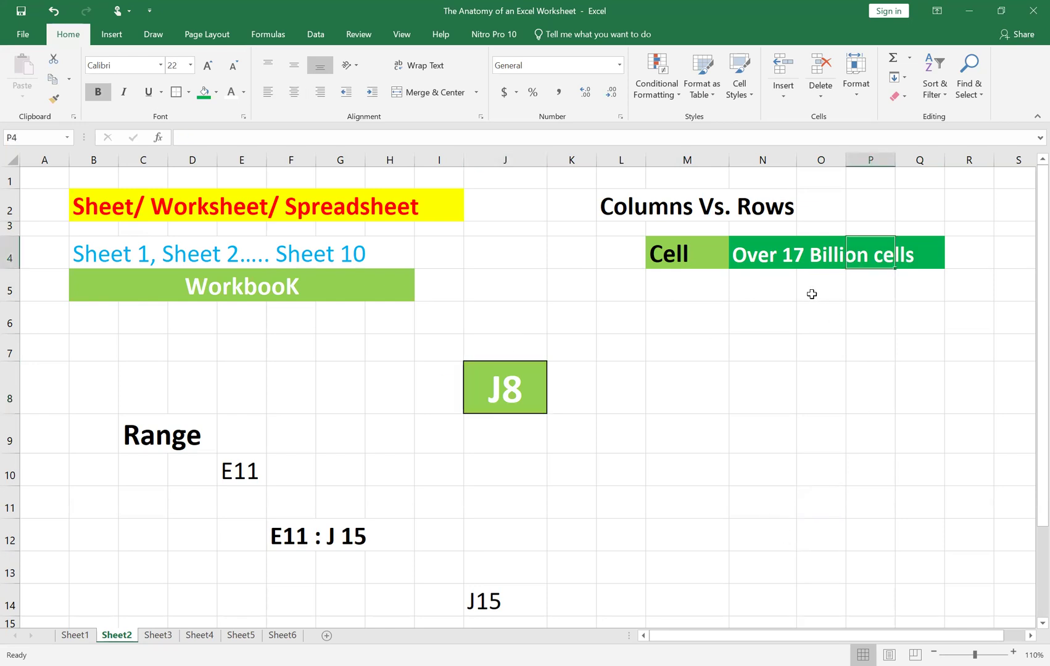
click(832, 381)
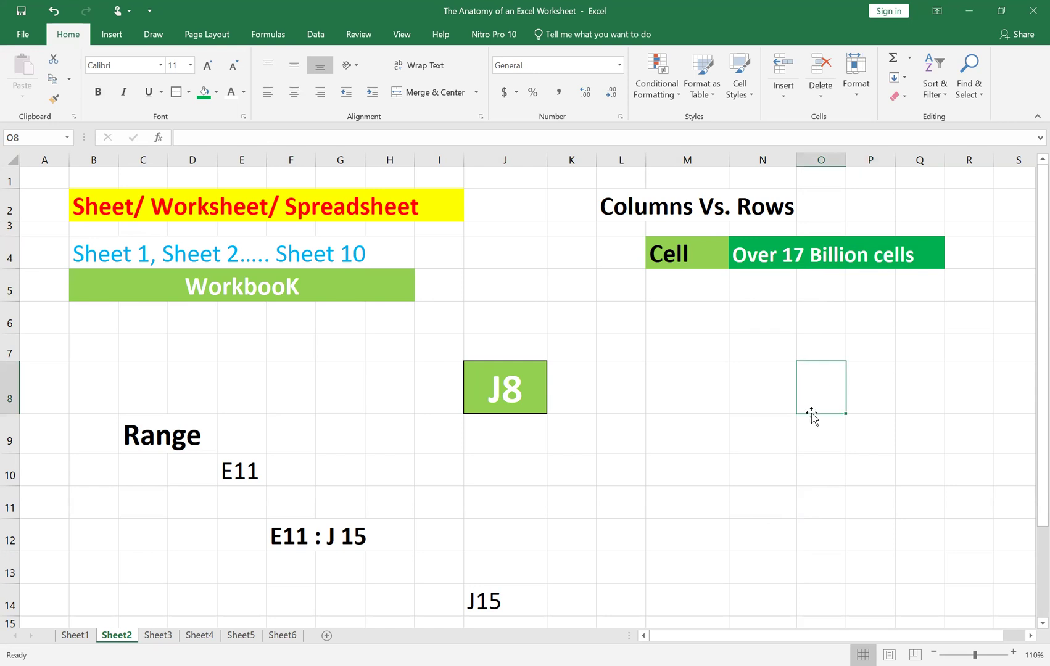
click(158, 443)
Step: Give the Range label across C9:E9 a coloured fill with white text
click(296, 445)
click(147, 435)
shift+click(218, 431)
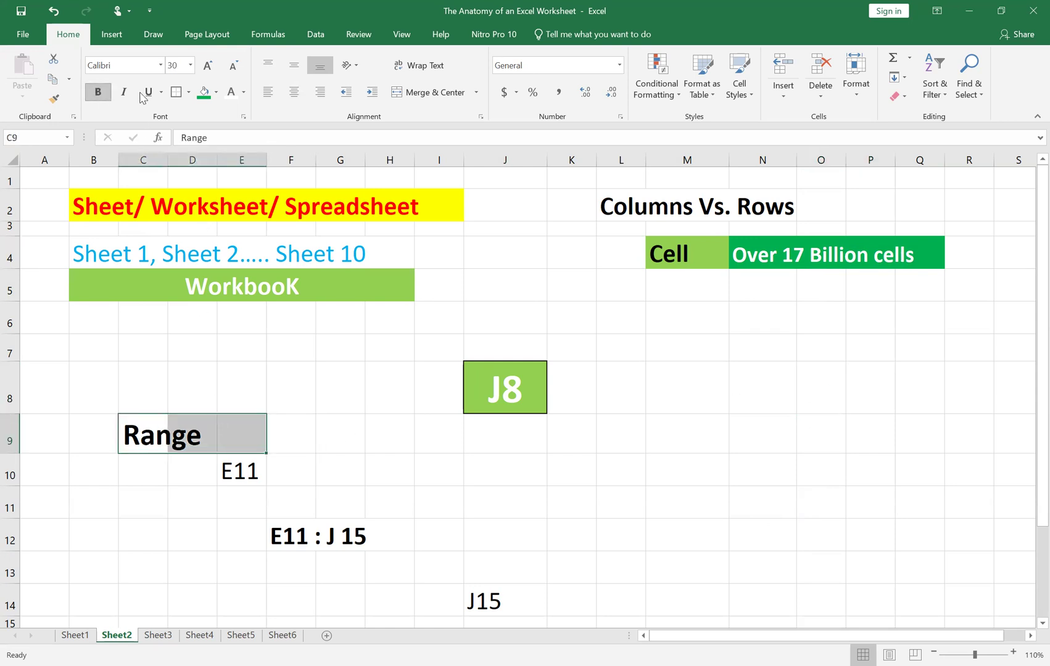
click(203, 91)
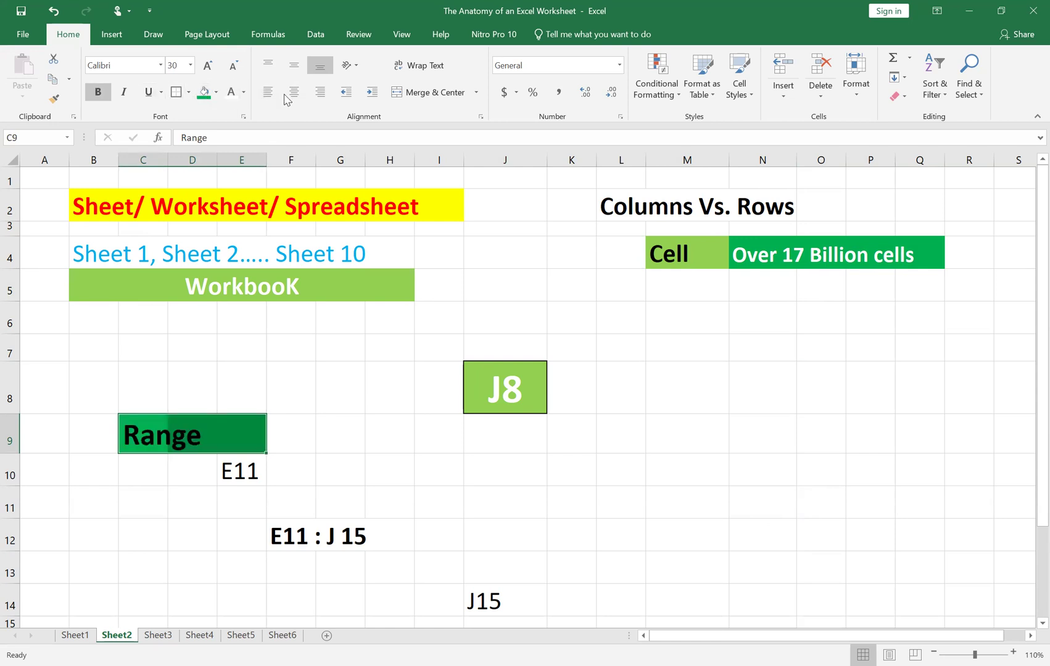
click(232, 93)
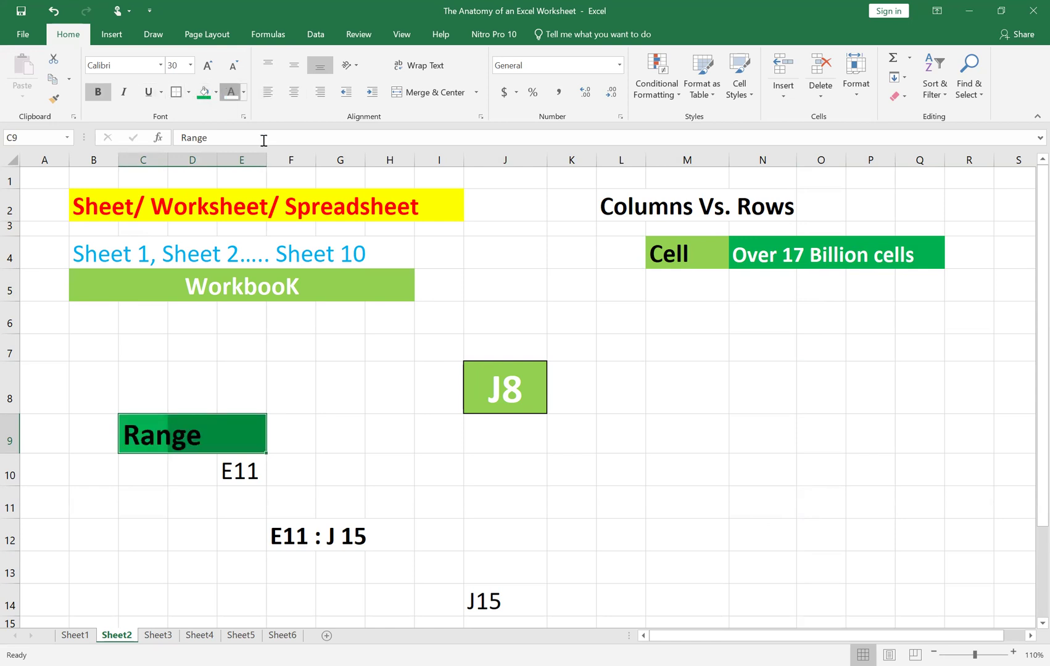
click(620, 470)
click(438, 498)
drag(154, 434, 260, 434)
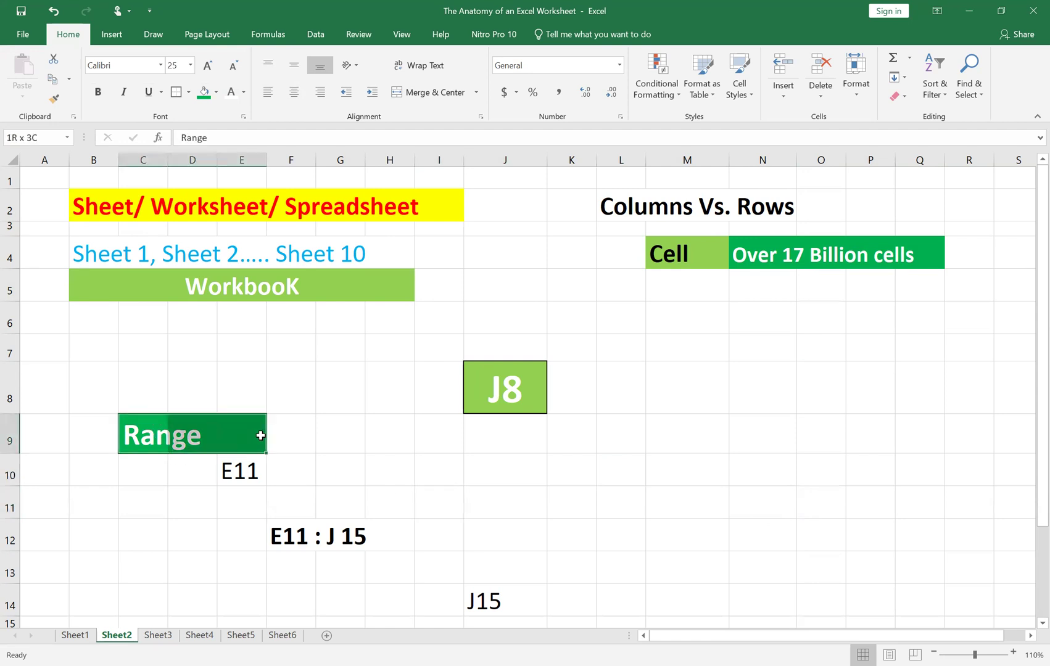
click(216, 92)
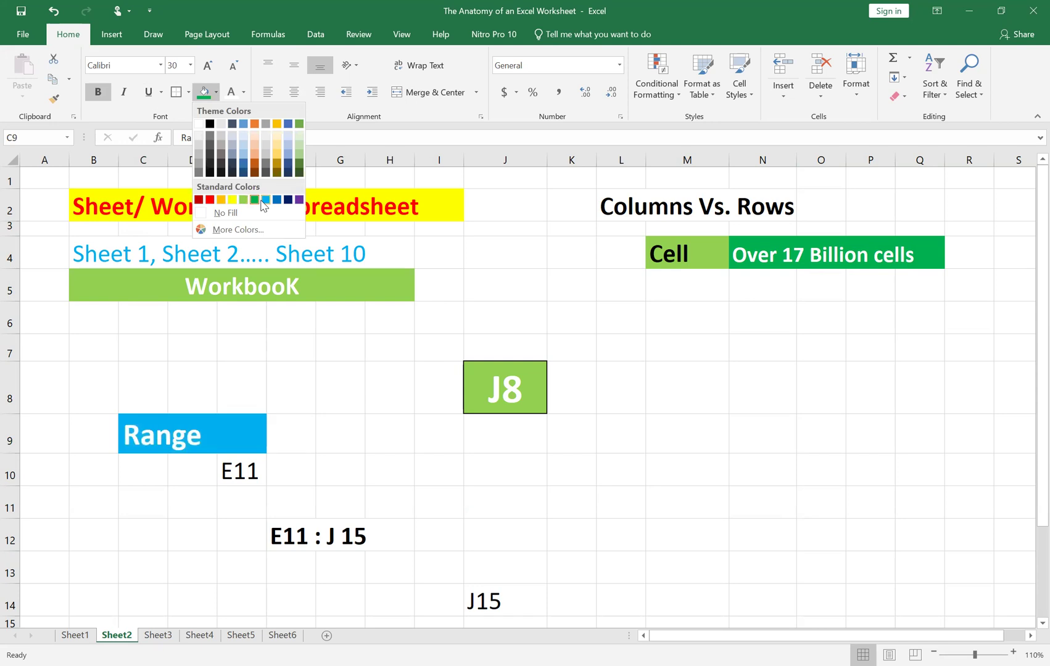
click(329, 394)
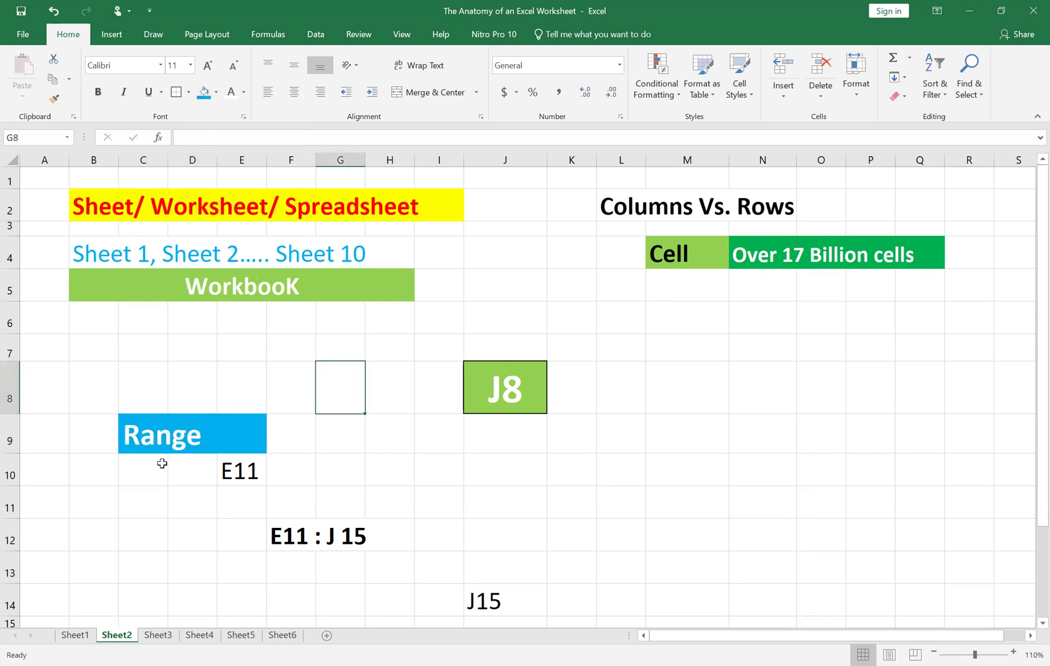
Step: Narrow column D so the following columns shift left
click(148, 423)
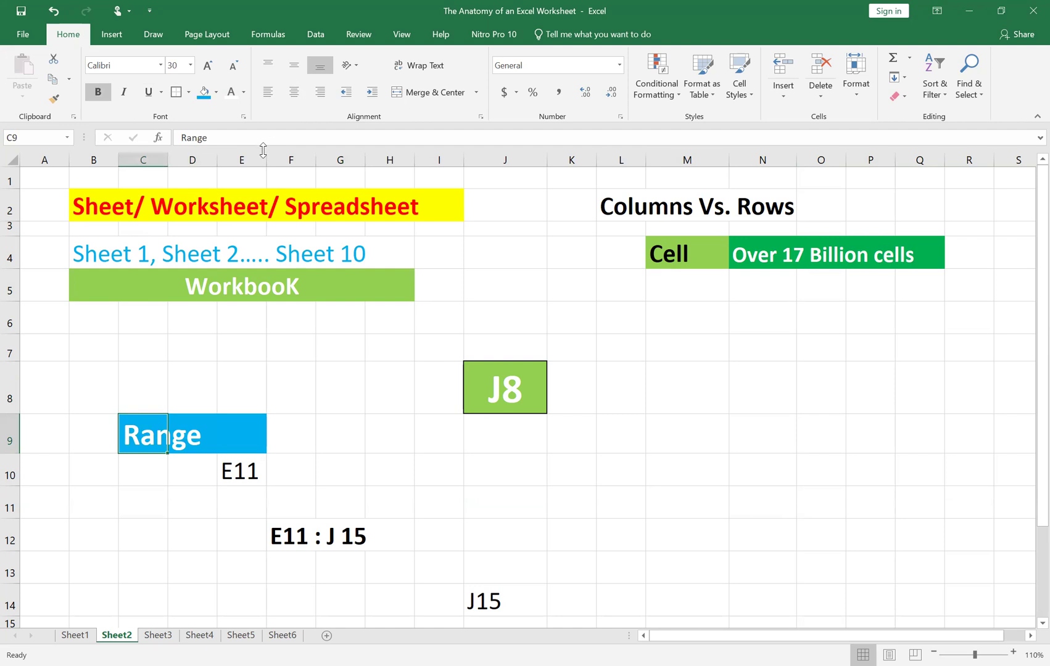
drag(216, 156, 198, 156)
click(593, 522)
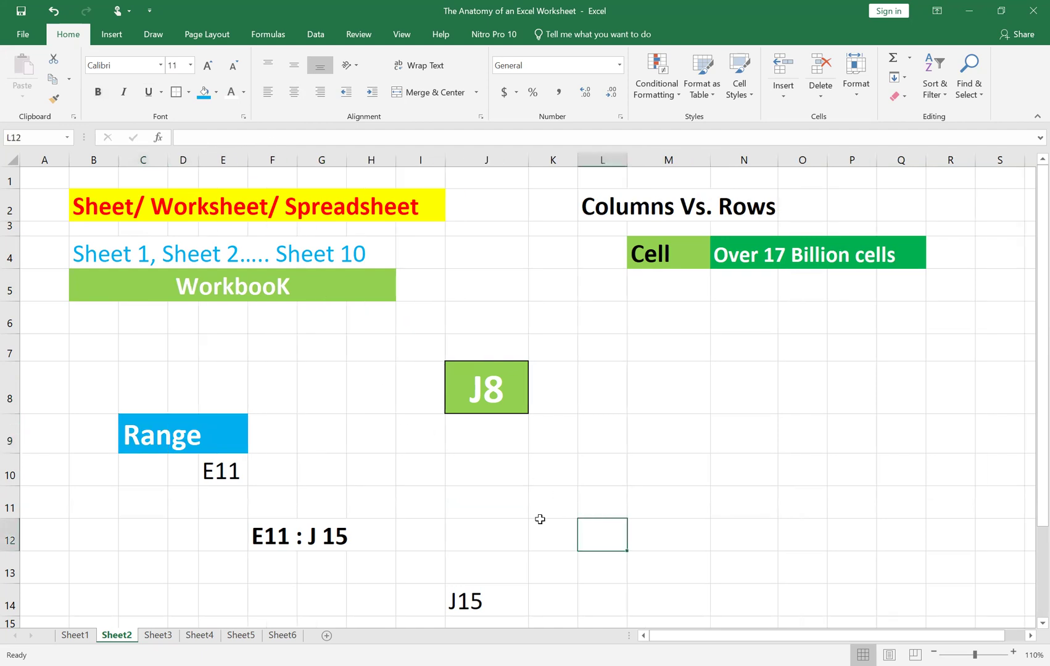
click(225, 472)
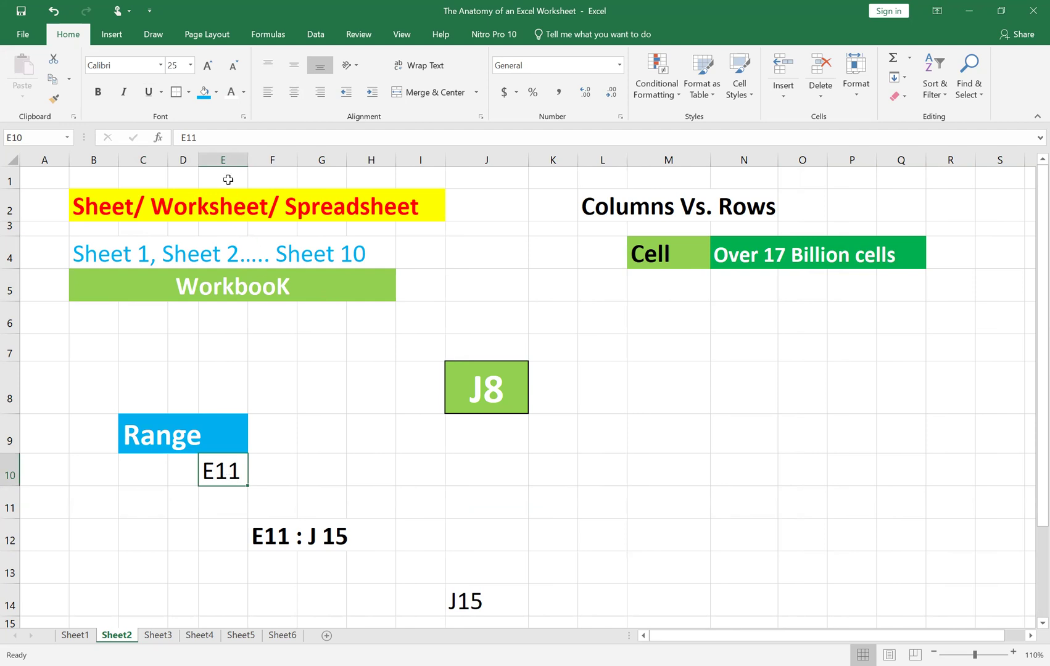
Step: Change the label in E10 from 'E11' to 'E10'
click(223, 160)
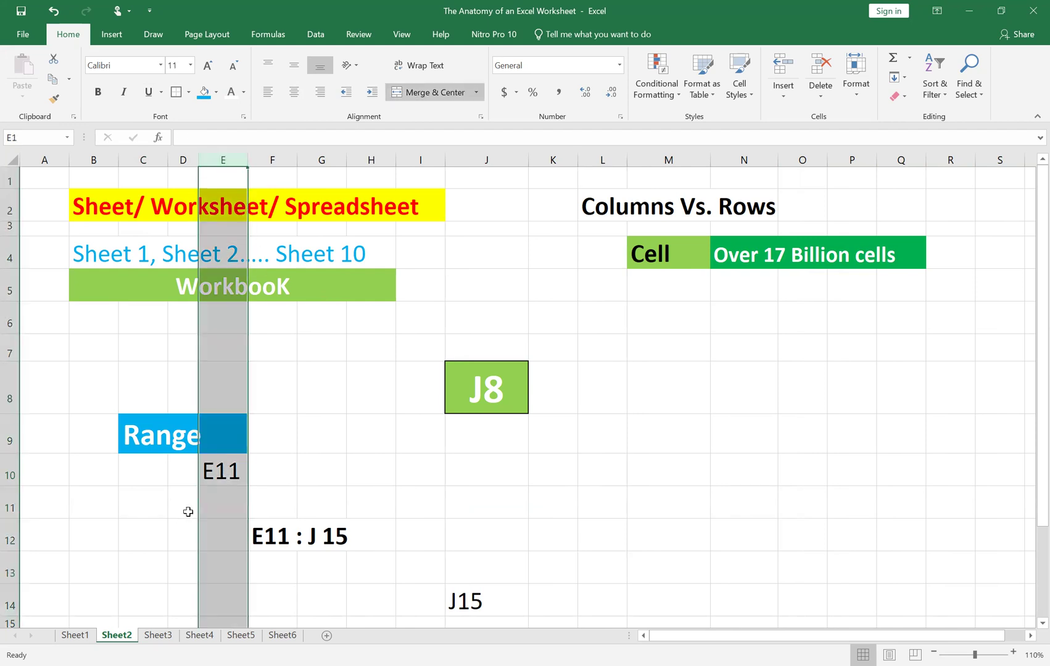
click(10, 475)
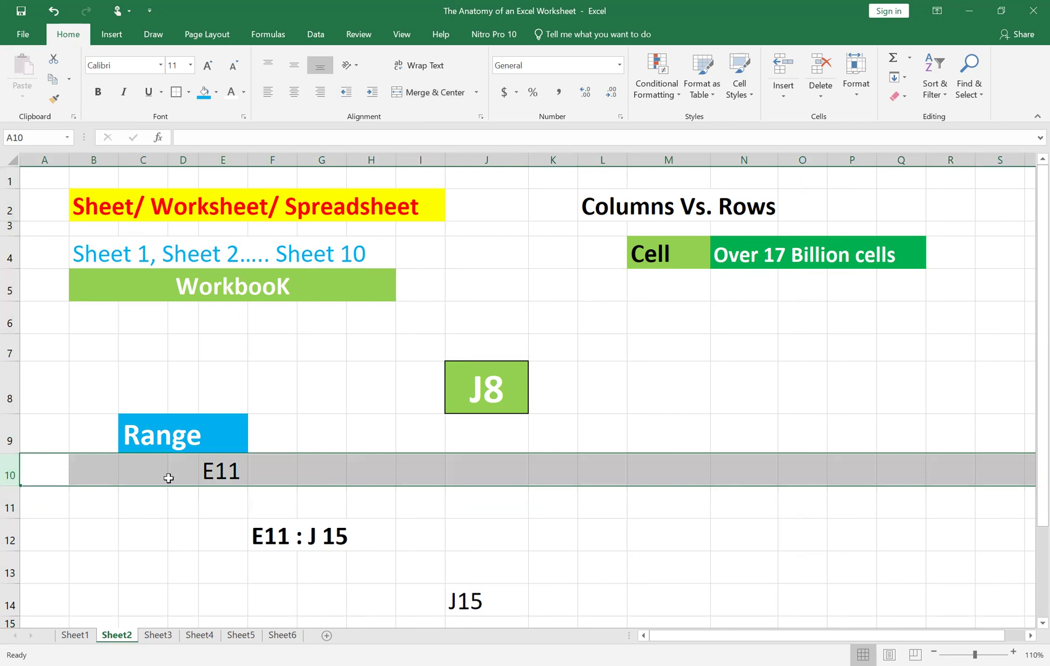
click(213, 472)
double_click(213, 473)
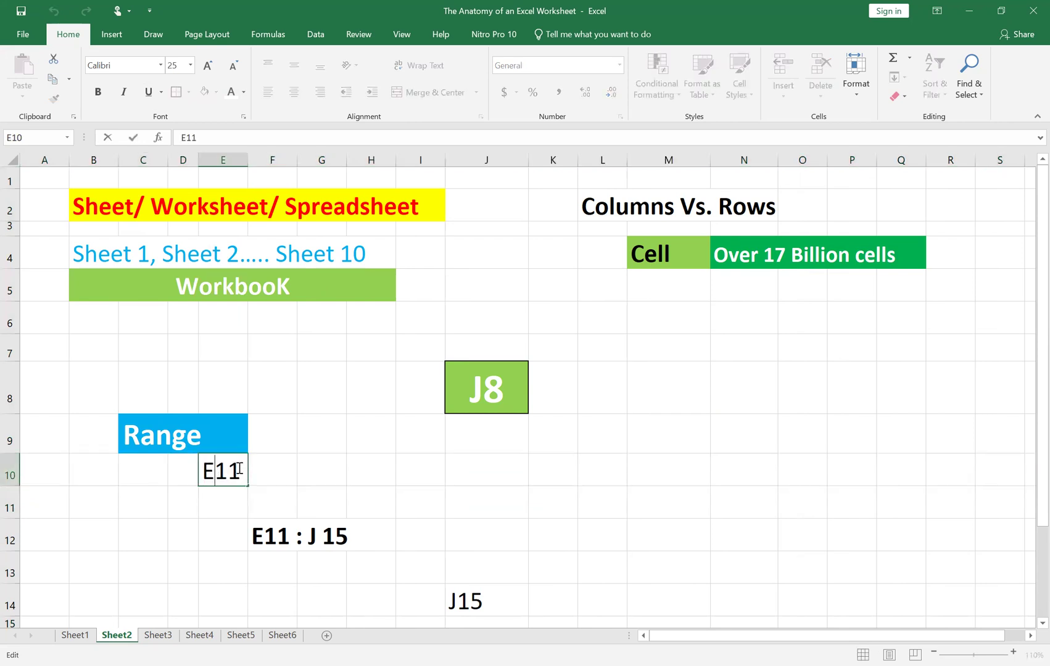
key(End)
key(BackSpace)
text(0)
click(684, 546)
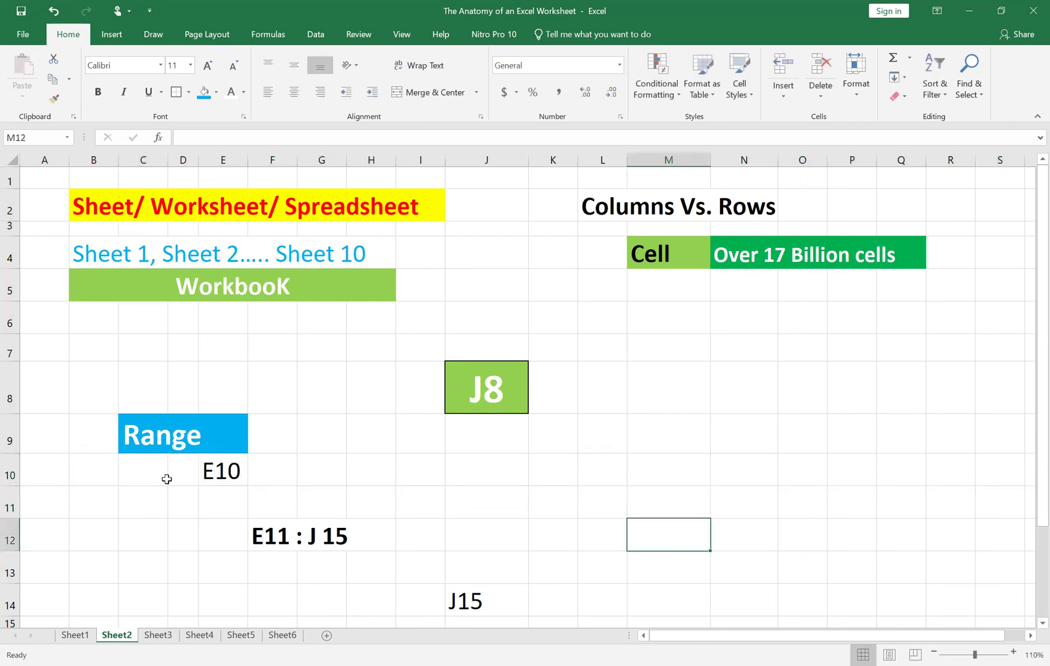
Step: Make the E10 label bold
click(229, 472)
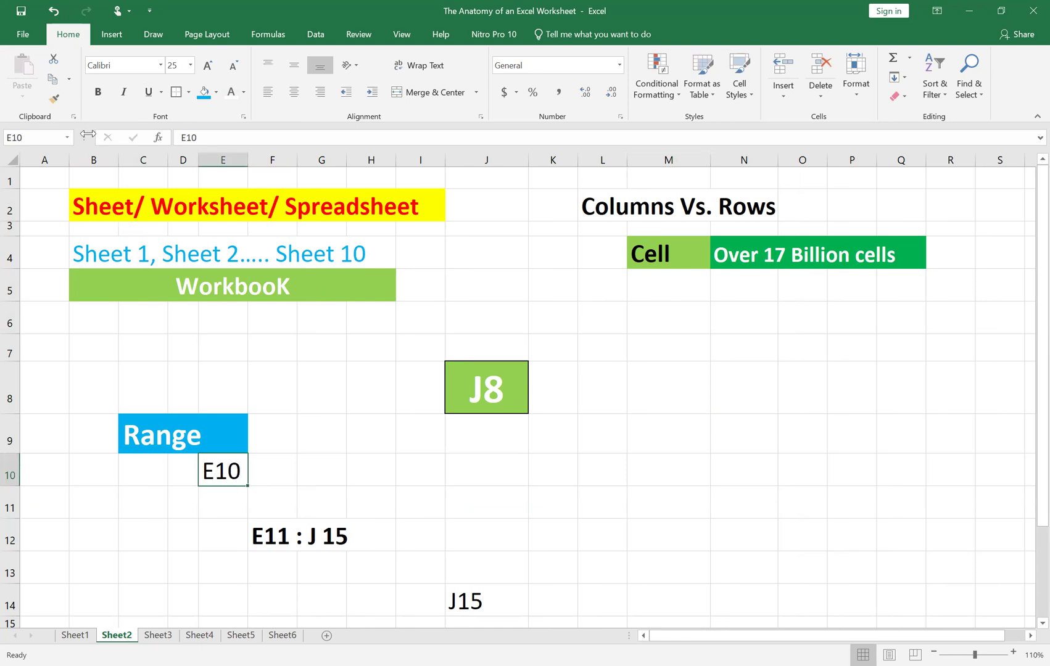
click(97, 91)
click(721, 580)
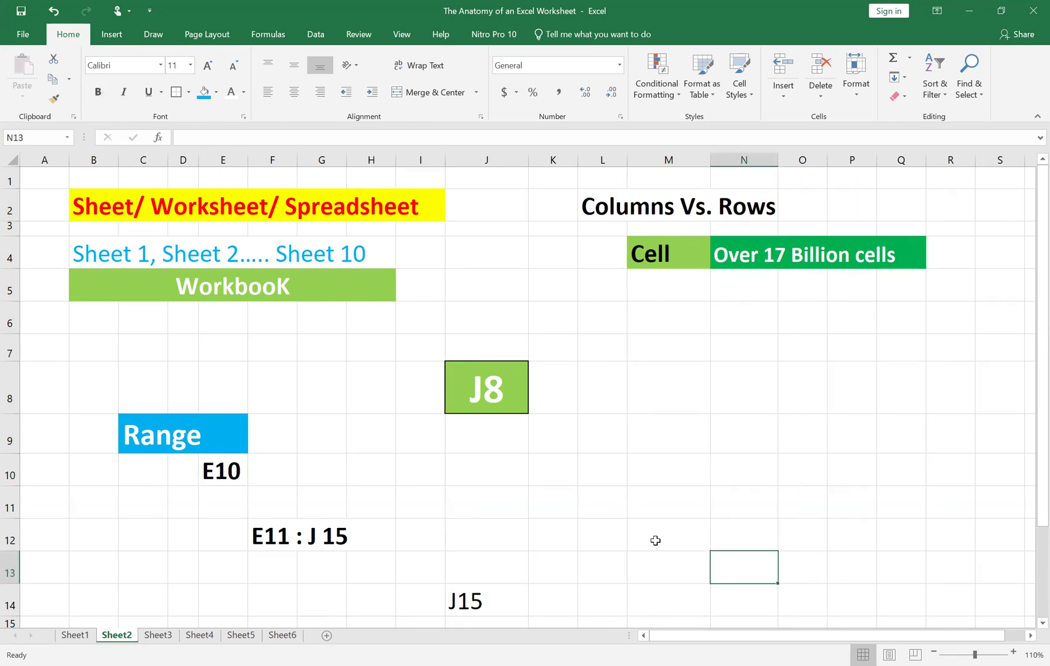
scroll(651, 543, down, 2)
click(240, 311)
Step: Edit the F12 range label from 'E11 : J 15' to 'E10 : J15'
drag(246, 318, 486, 427)
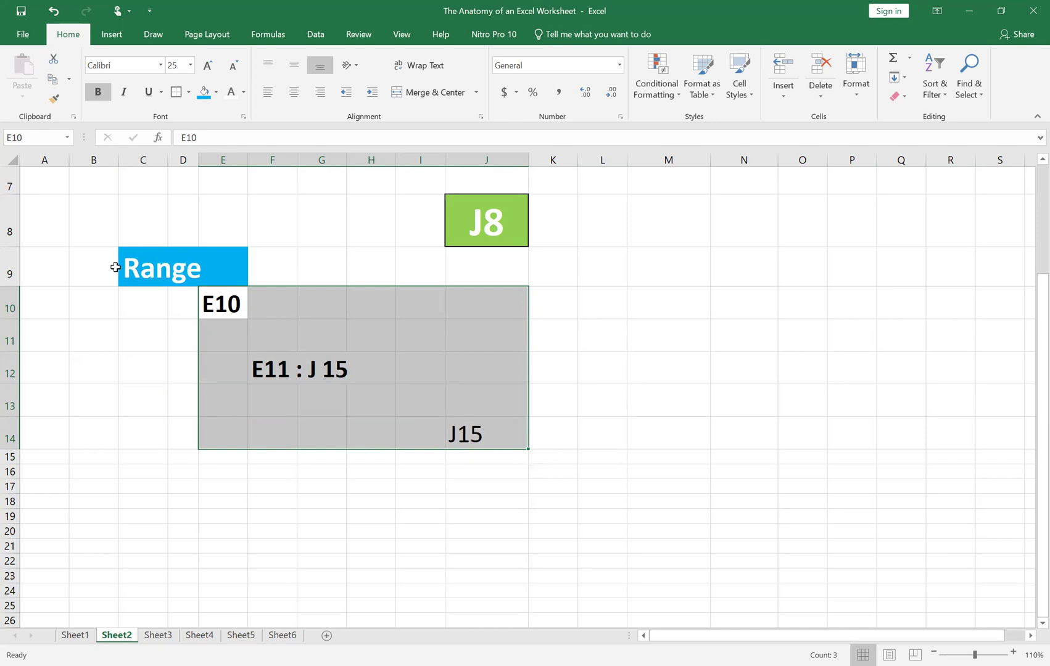
double_click(277, 378)
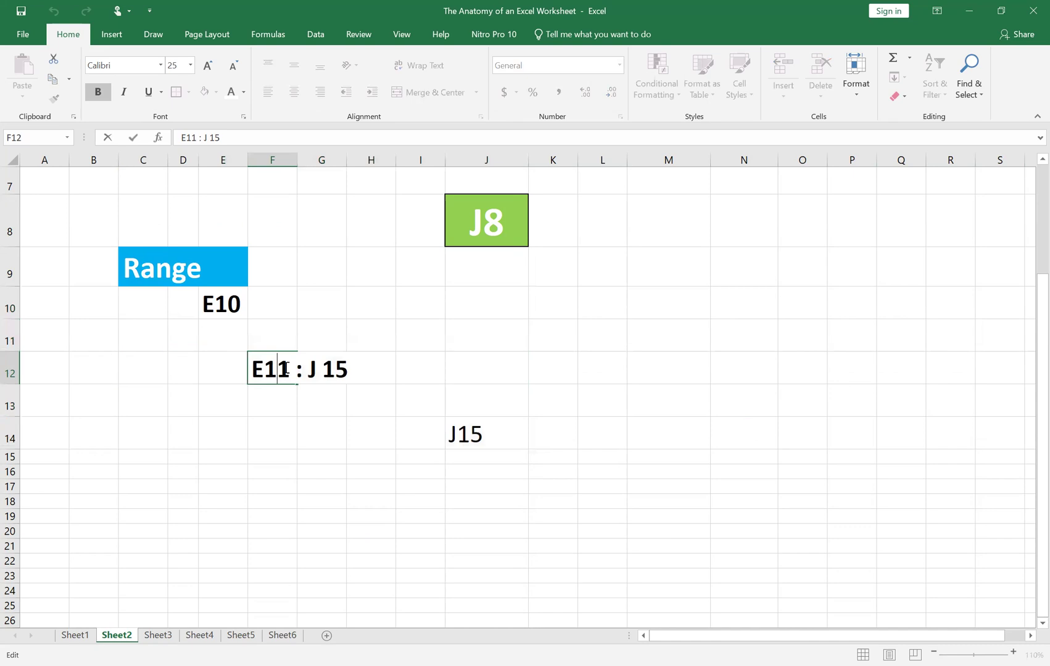
key(Delete)
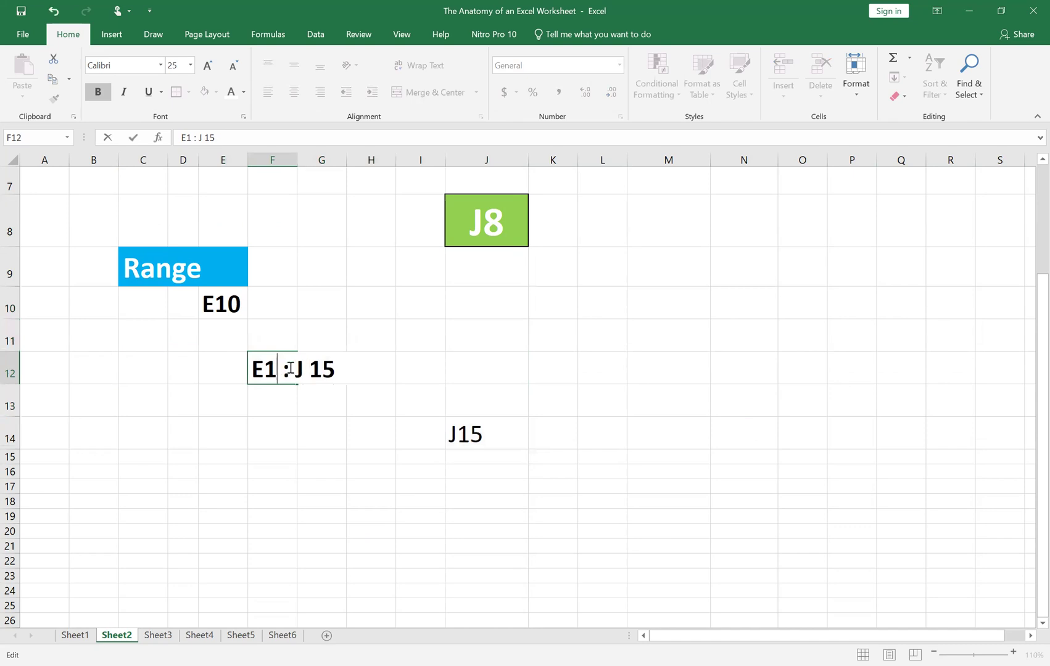
text(0)
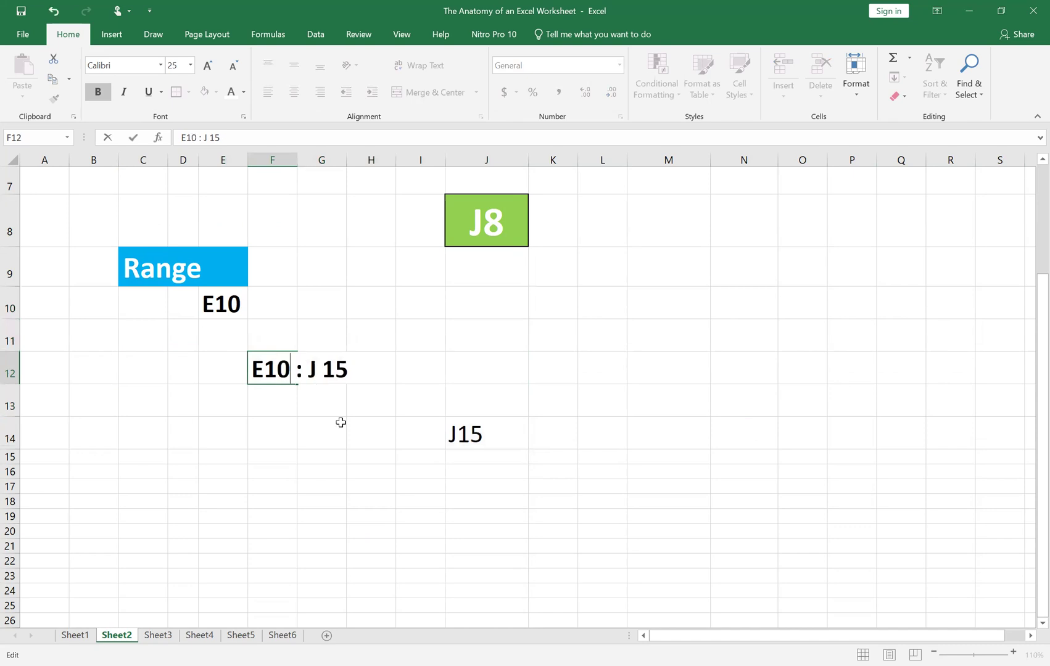
click(696, 457)
double_click(278, 367)
click(668, 435)
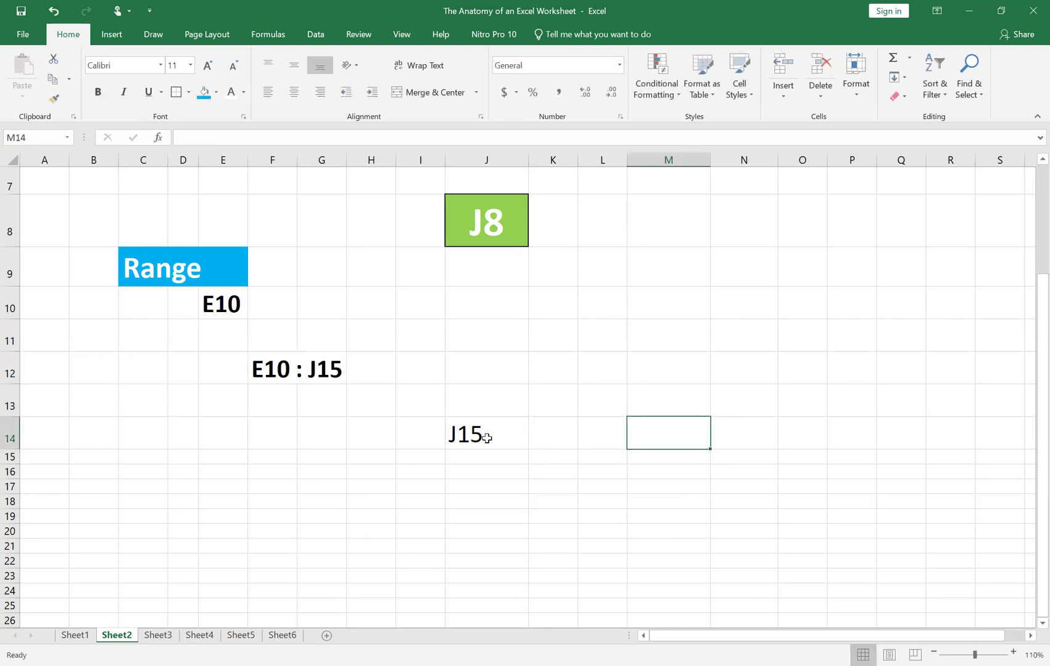
click(480, 436)
drag(220, 301, 490, 431)
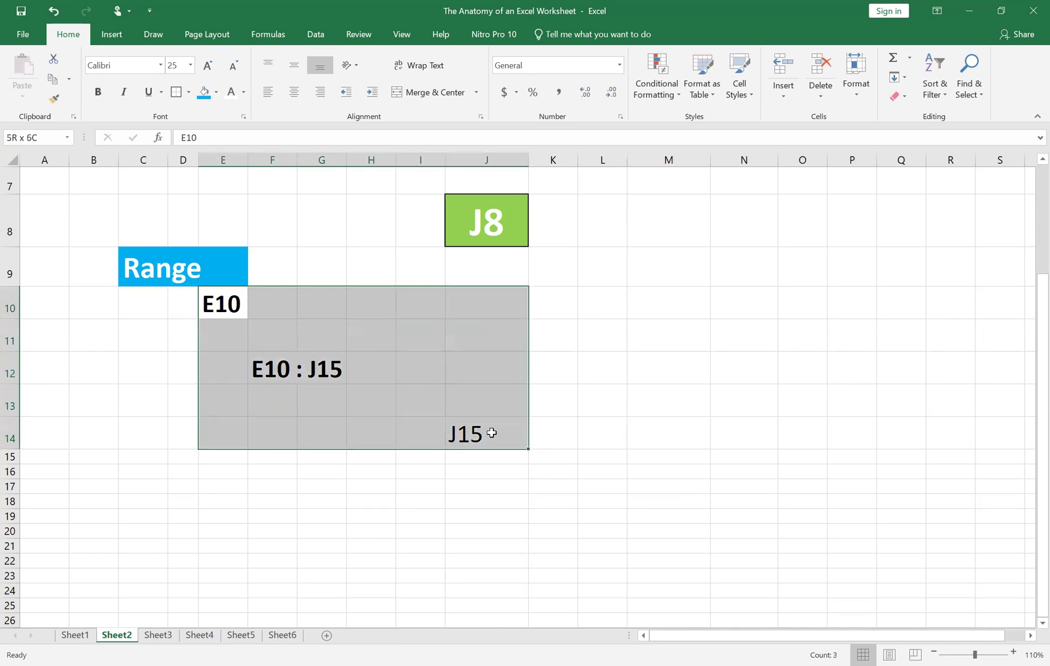
Step: Give E10:J14 a light blue fill, then bold the J15 label
click(216, 93)
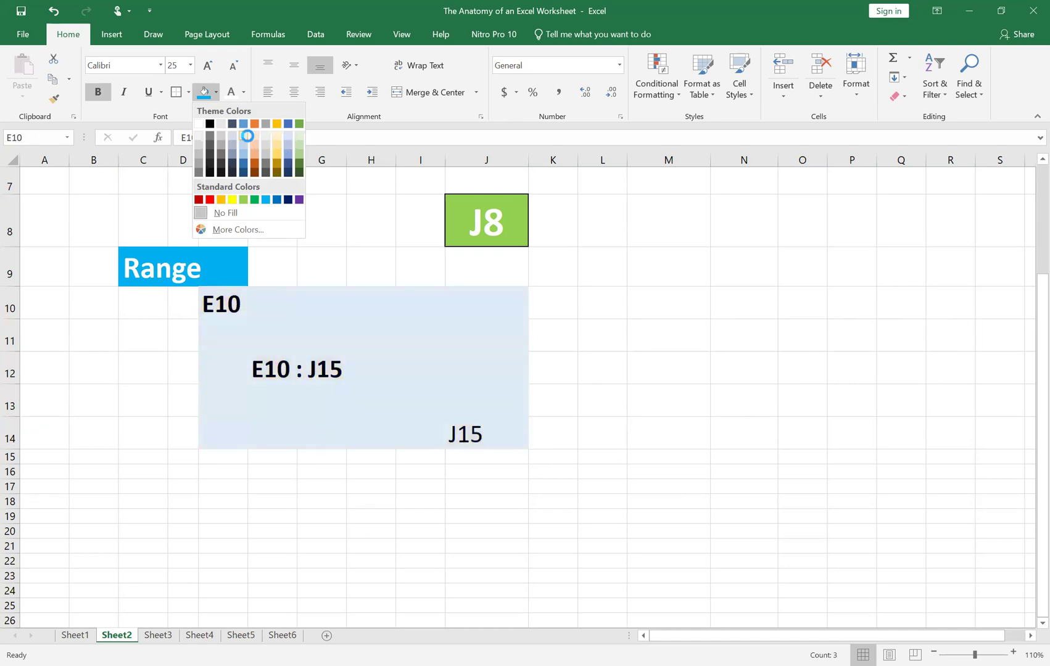
click(744, 471)
click(483, 433)
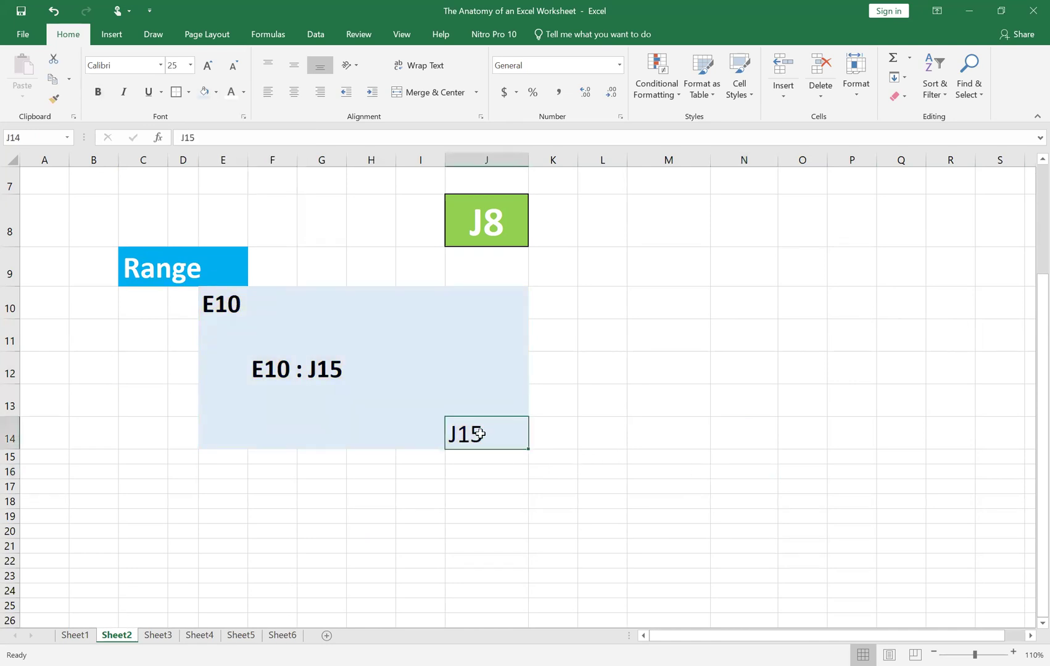
click(218, 302)
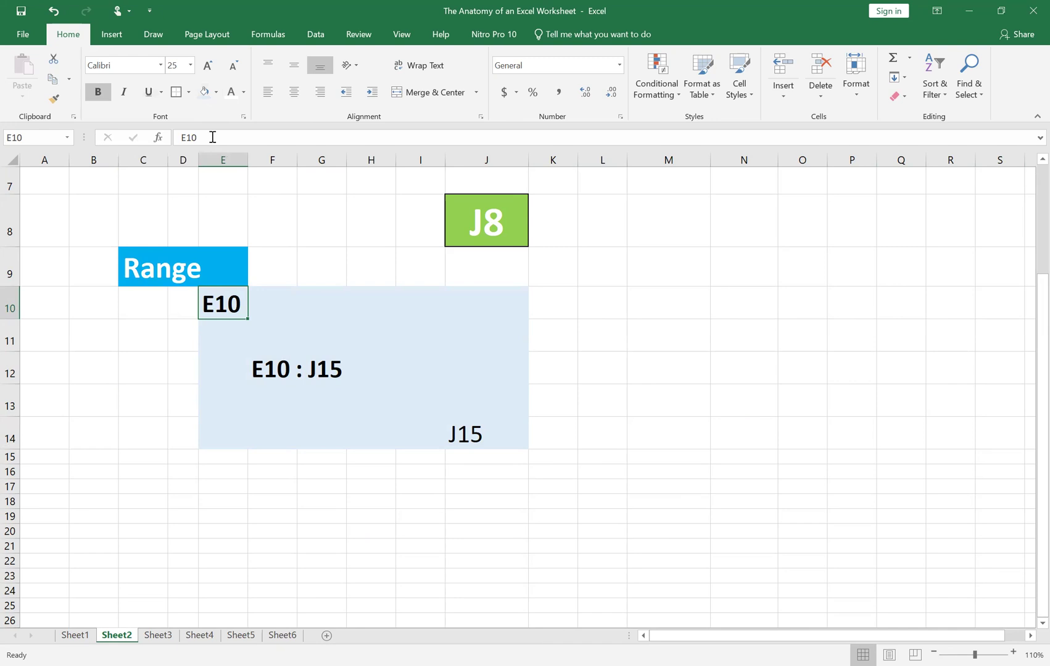
click(490, 436)
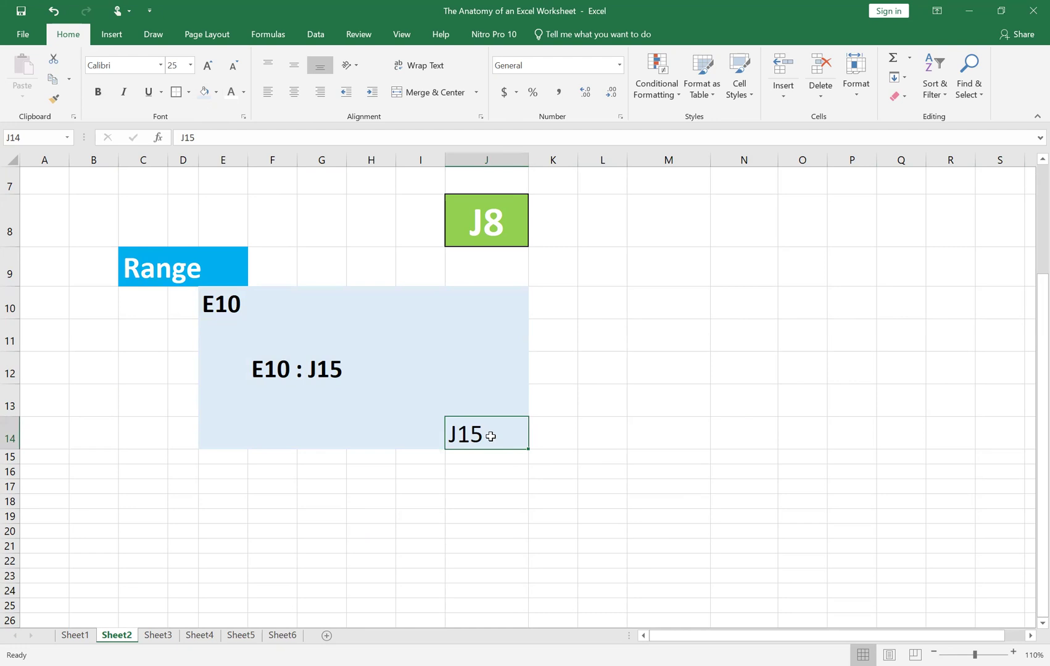
click(229, 302)
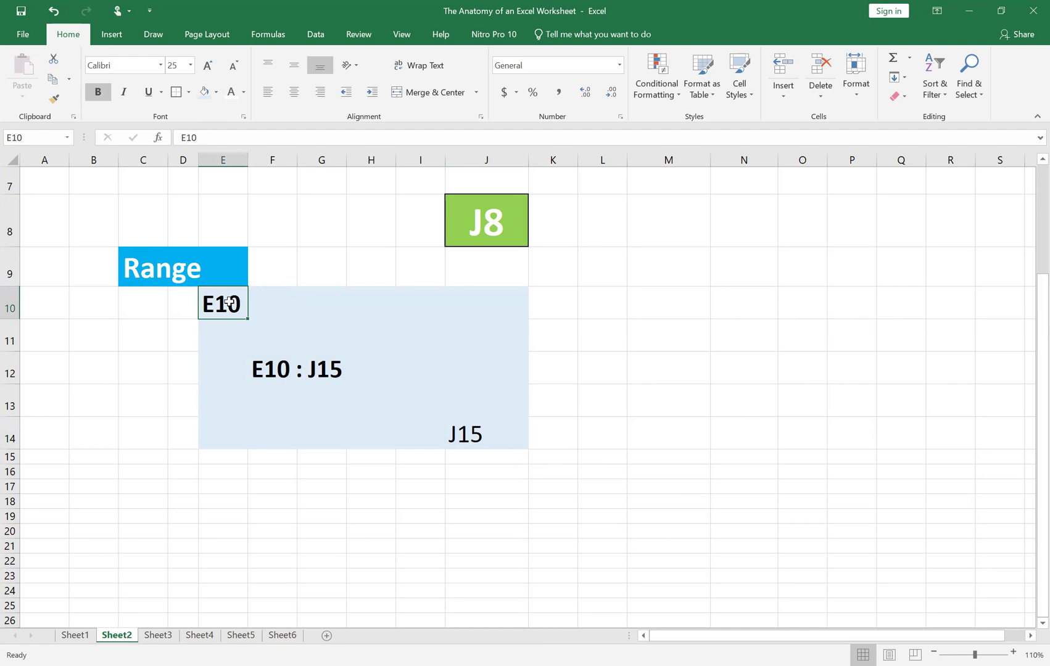
click(471, 436)
click(97, 92)
Step: Reselect E10:J14 and check the Range and E10 : J15 label cells
click(695, 468)
drag(227, 300, 497, 440)
click(161, 263)
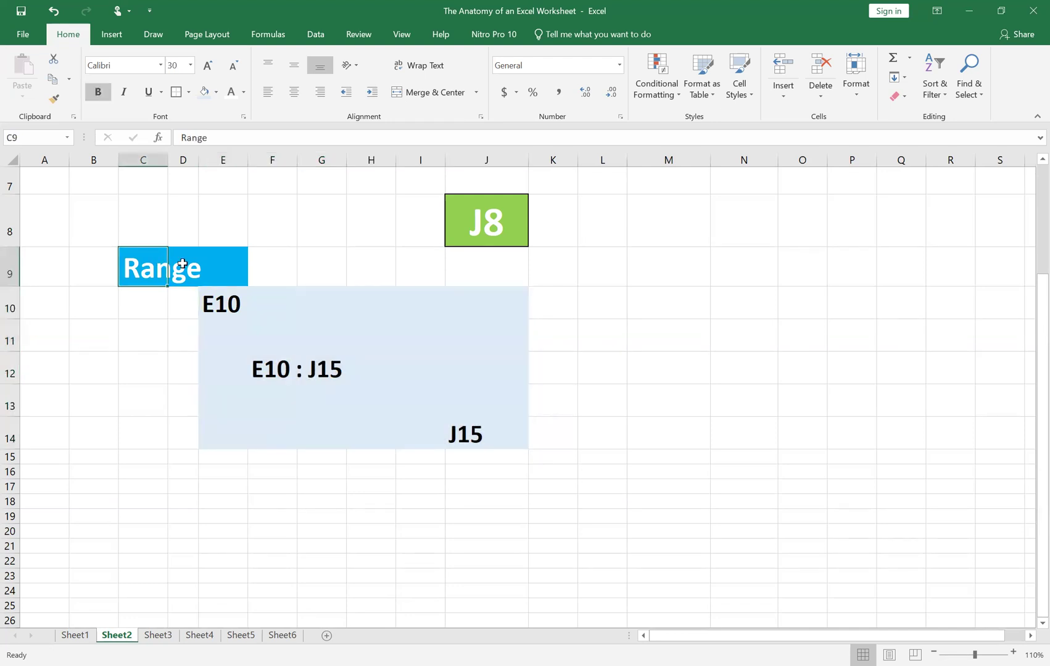
click(362, 372)
click(264, 368)
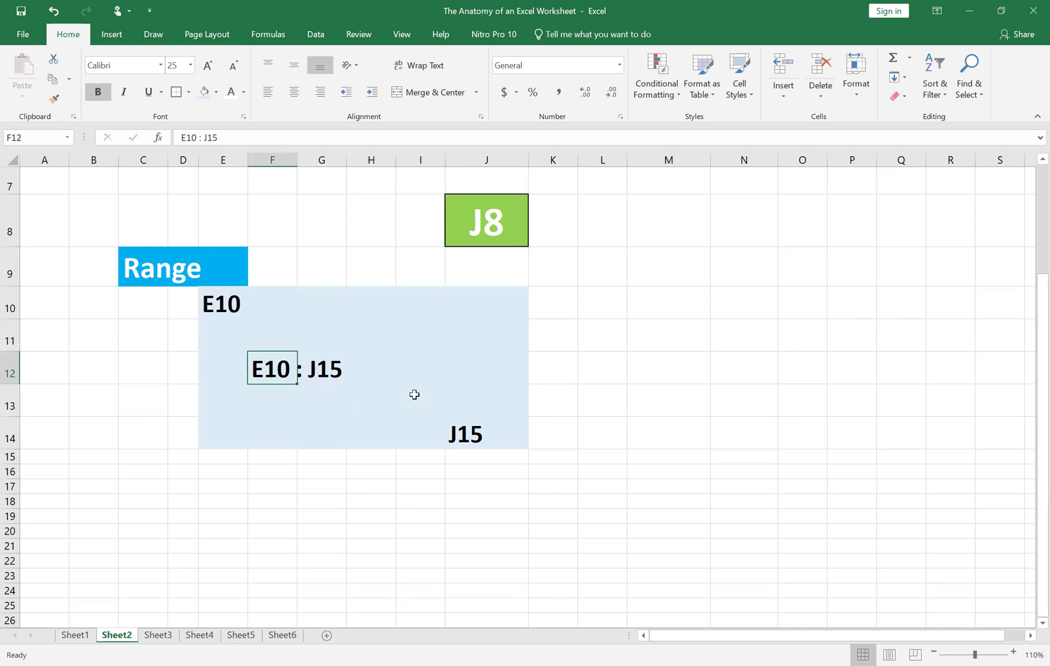
click(657, 413)
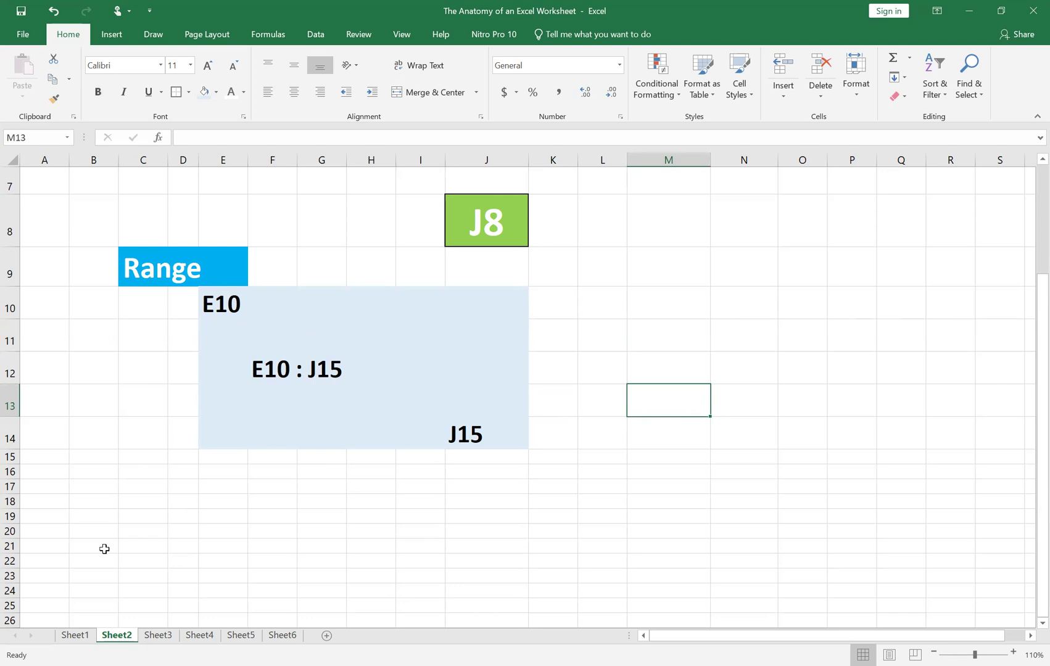
scroll(309, 353, up, 2)
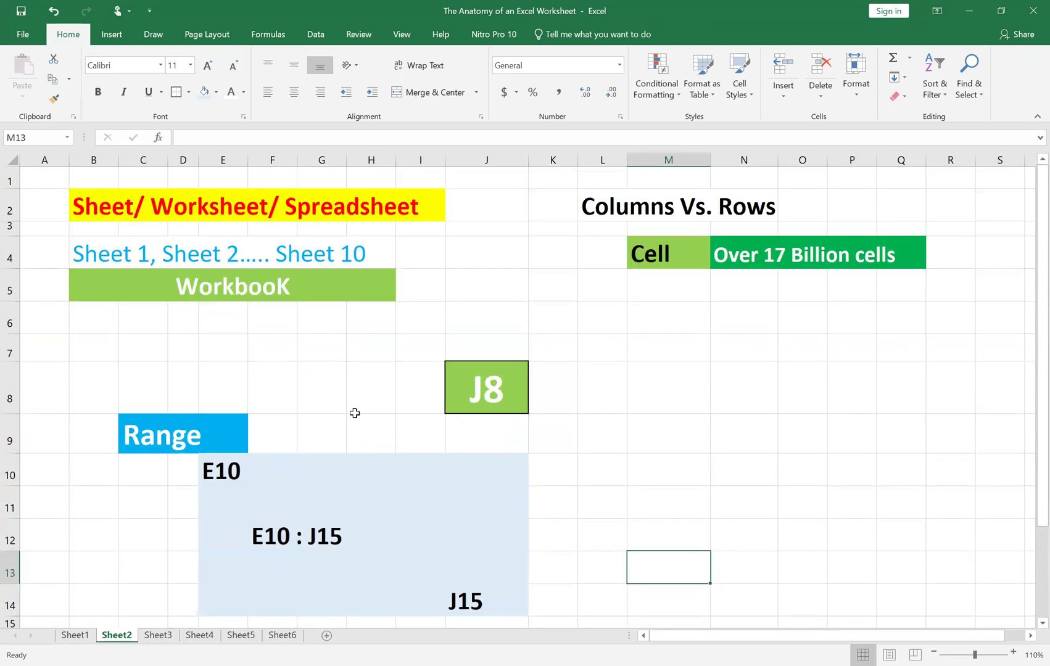
Step: Switch to Sheet3 and briefly view the workbook information page
click(161, 636)
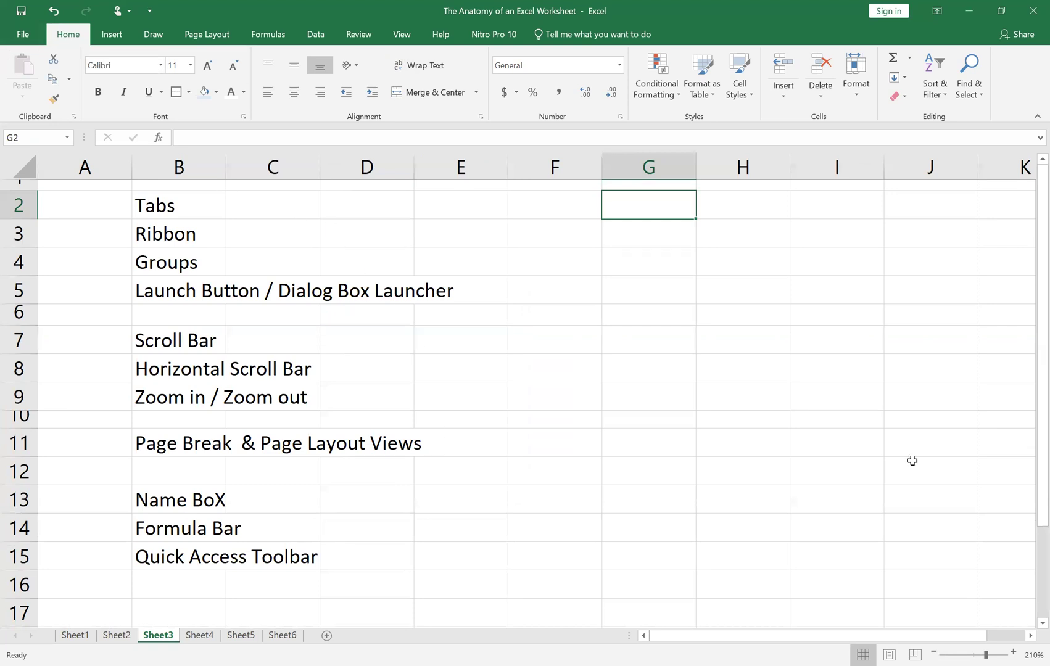
click(852, 449)
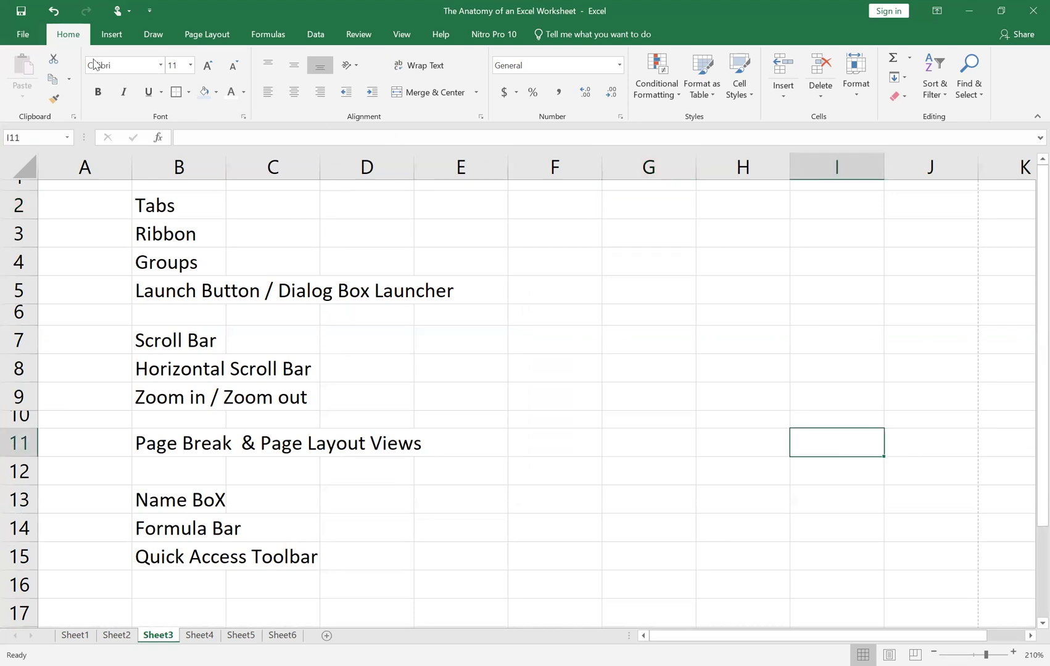
click(28, 35)
click(26, 31)
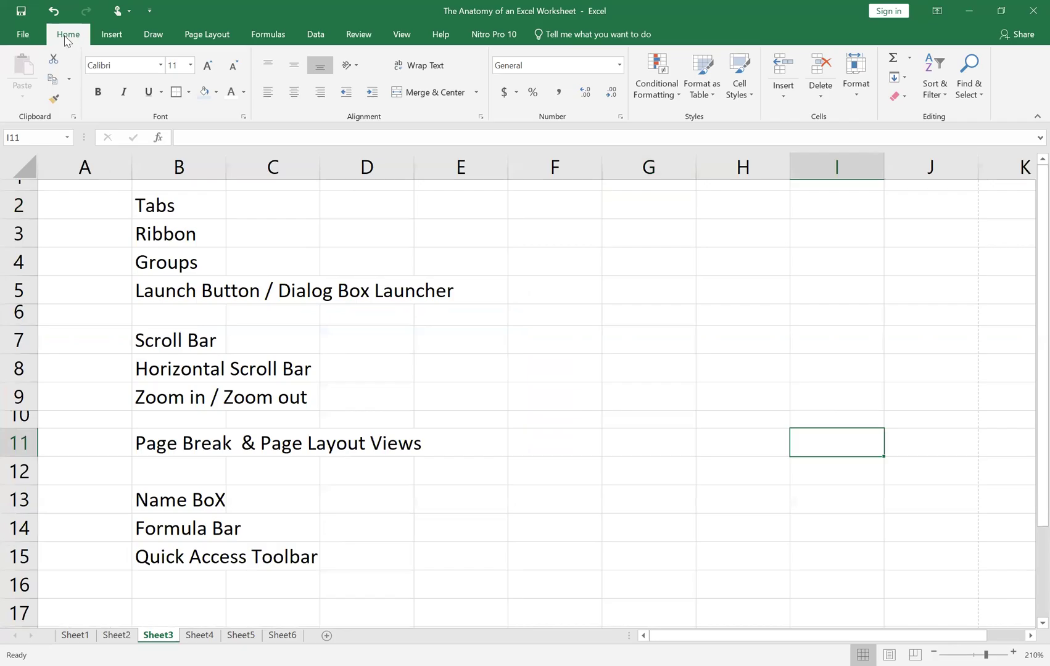
Step: Bold the 'Tabs' term in cell B2
click(177, 204)
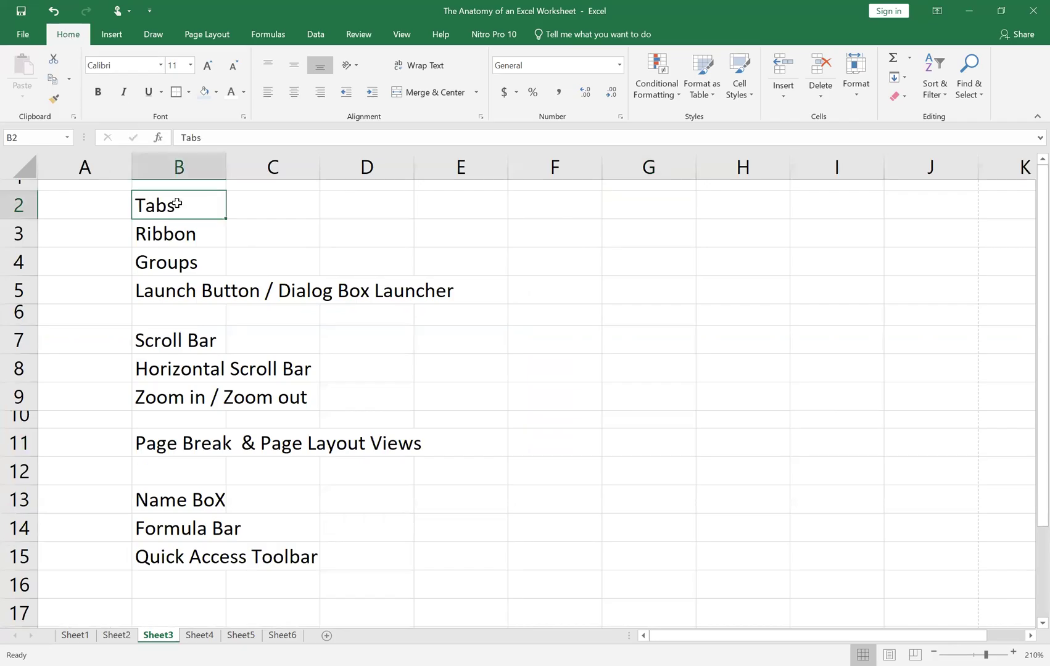
click(98, 91)
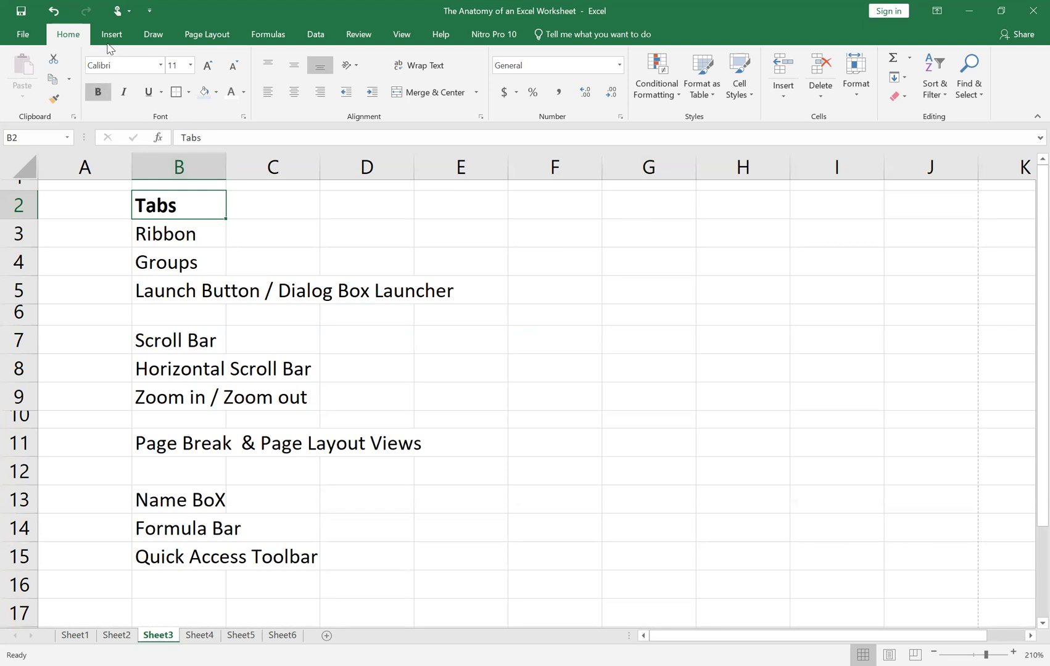
scroll(185, 36, down, 3)
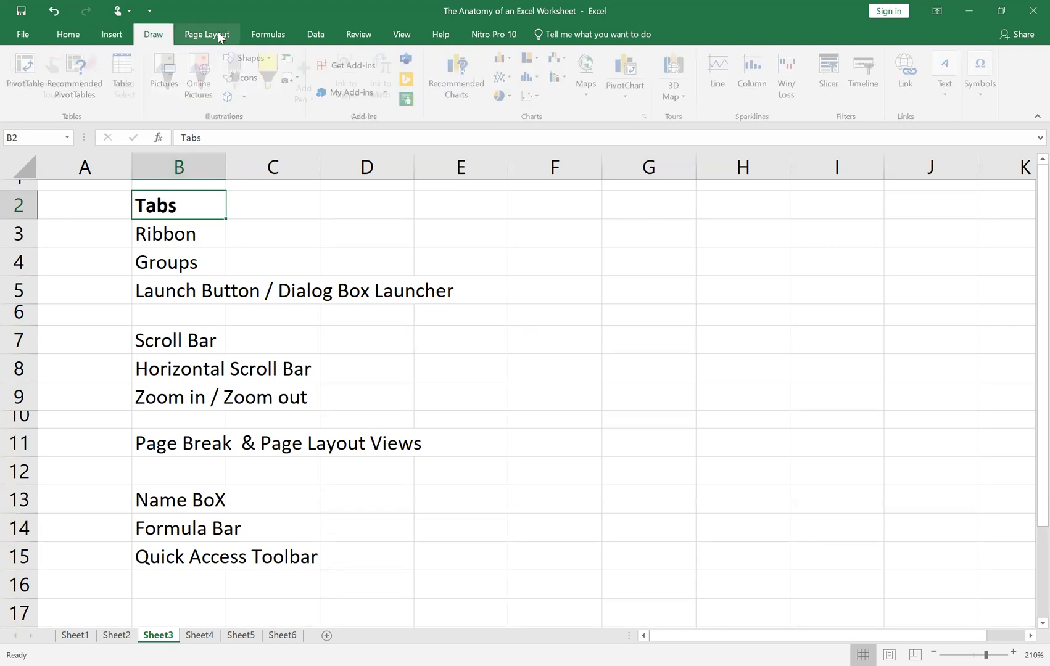
click(267, 33)
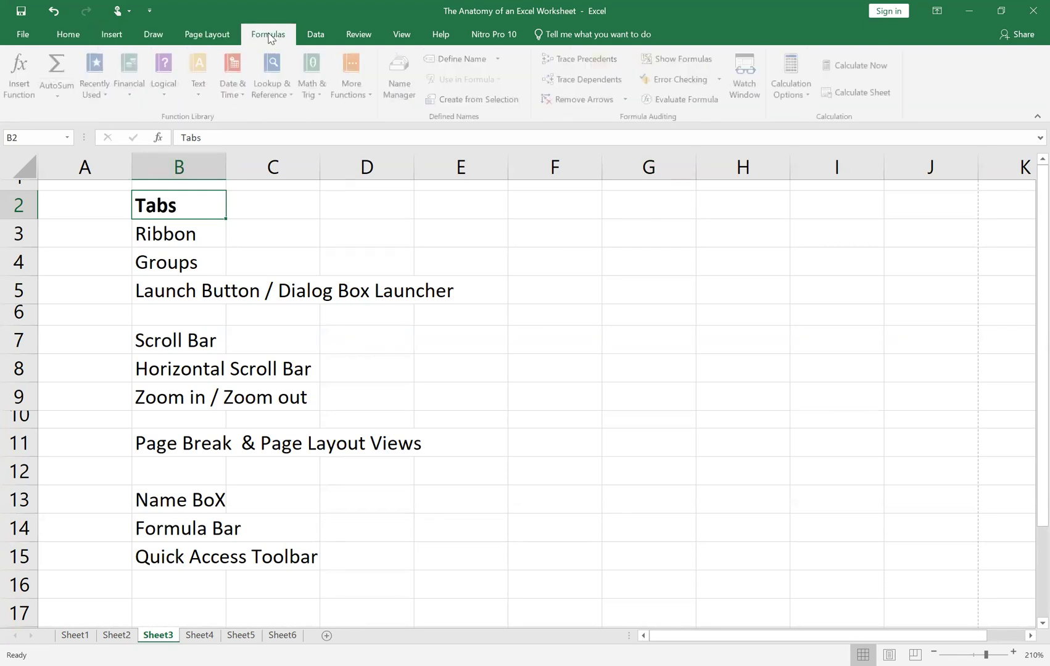
click(63, 35)
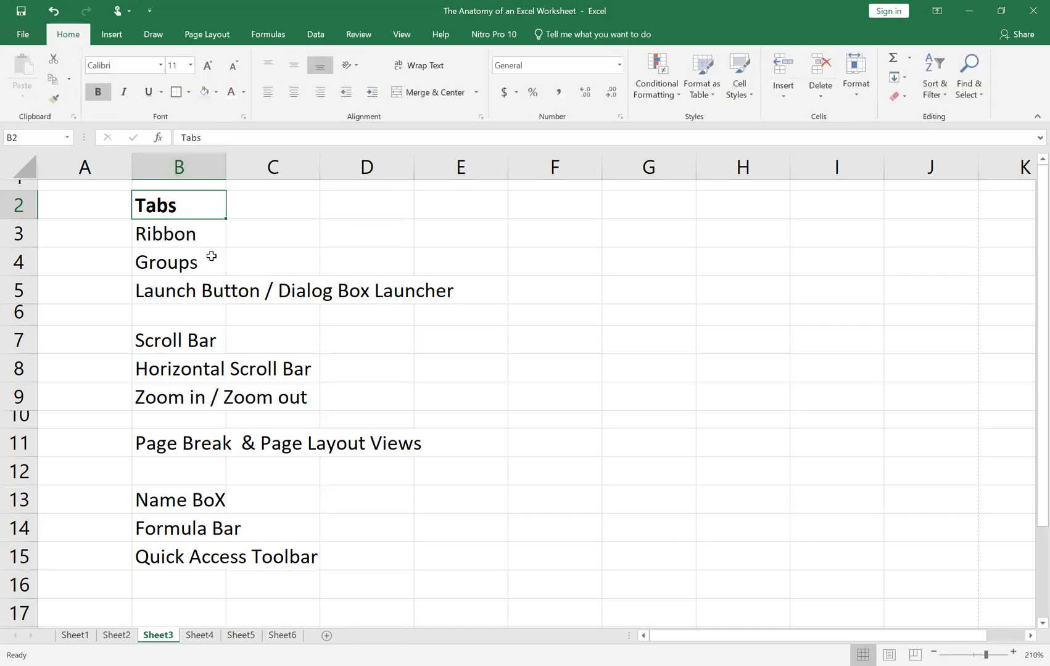
Step: Preview a fill colour on the Ribbon cell B3 without applying it
click(391, 237)
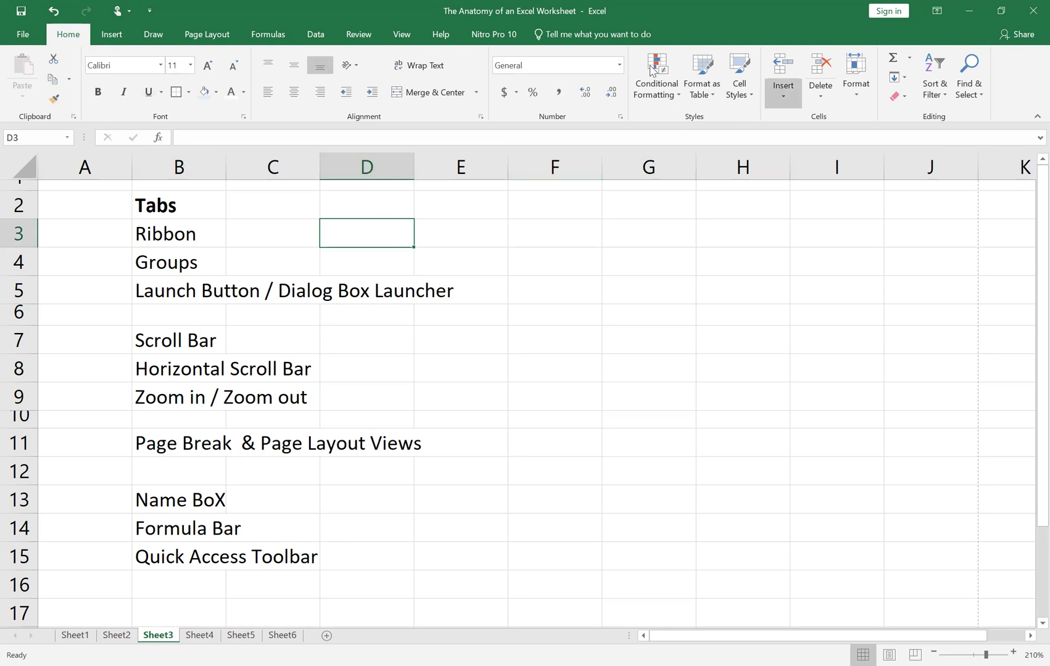
click(162, 232)
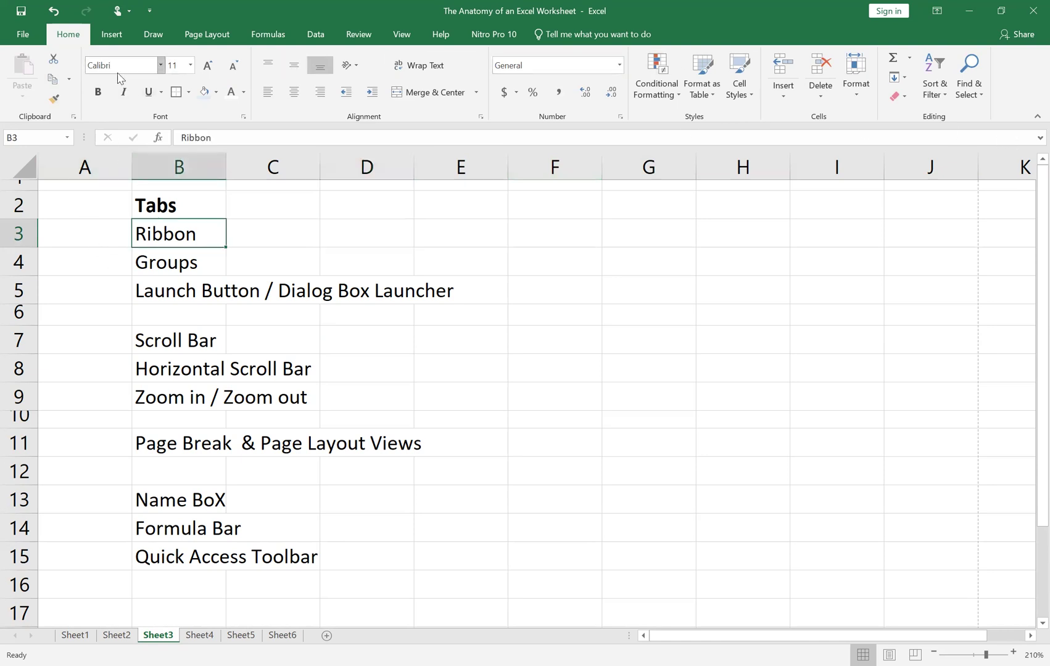
click(216, 99)
click(648, 339)
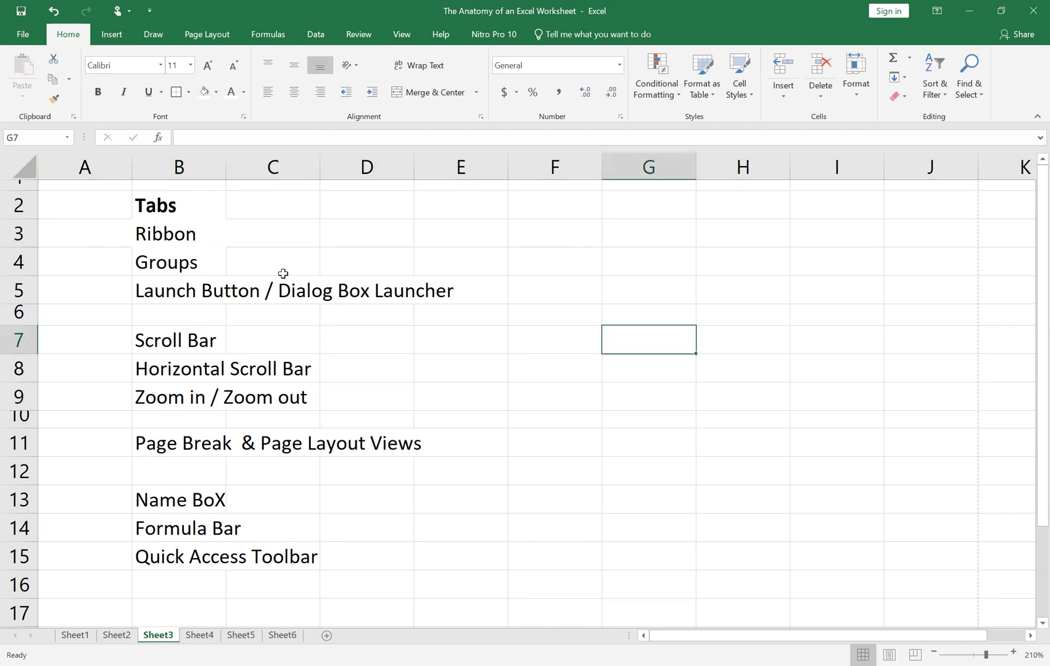
Step: Tour the Insert, Draw, Page Layout, Formulas, Data, Review, View and Help tabs, then return to Home
click(122, 32)
click(153, 34)
click(197, 32)
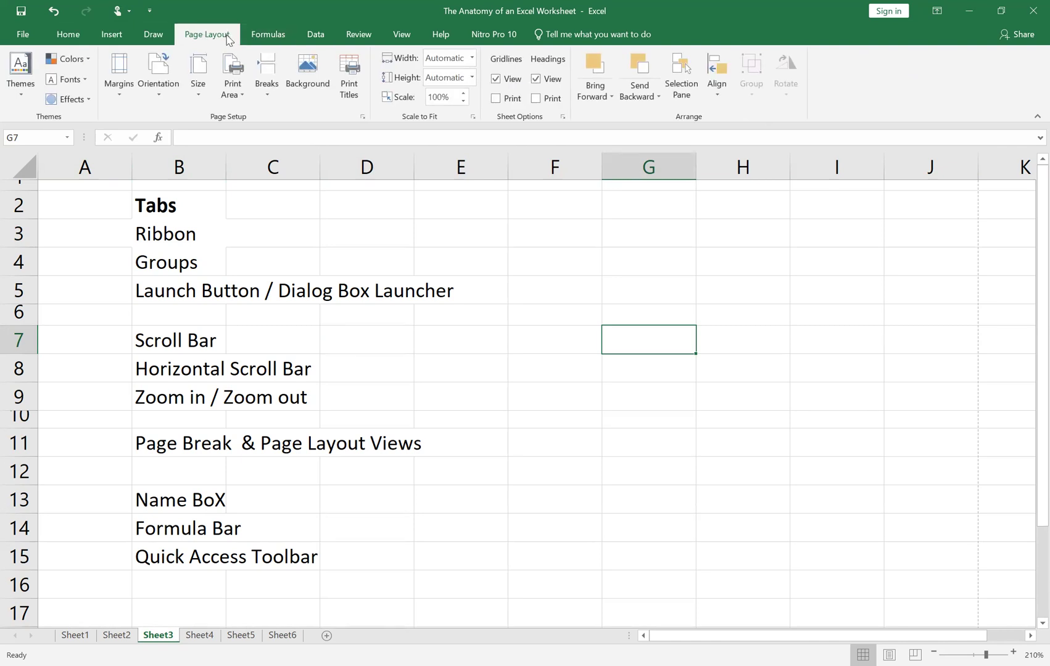
click(268, 34)
click(315, 34)
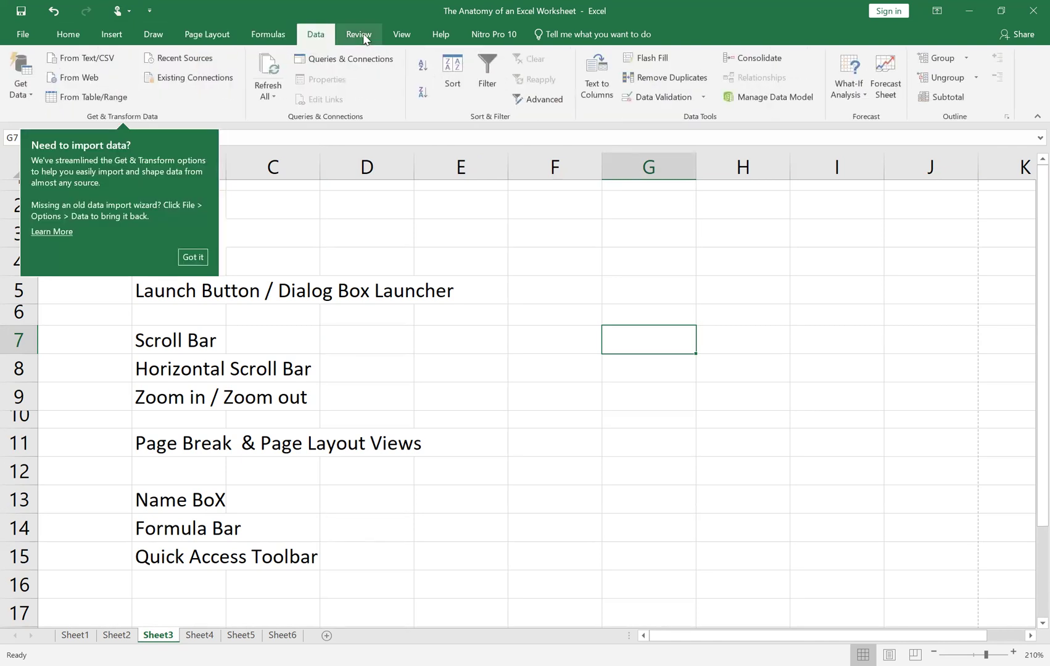
click(362, 36)
click(402, 35)
click(439, 35)
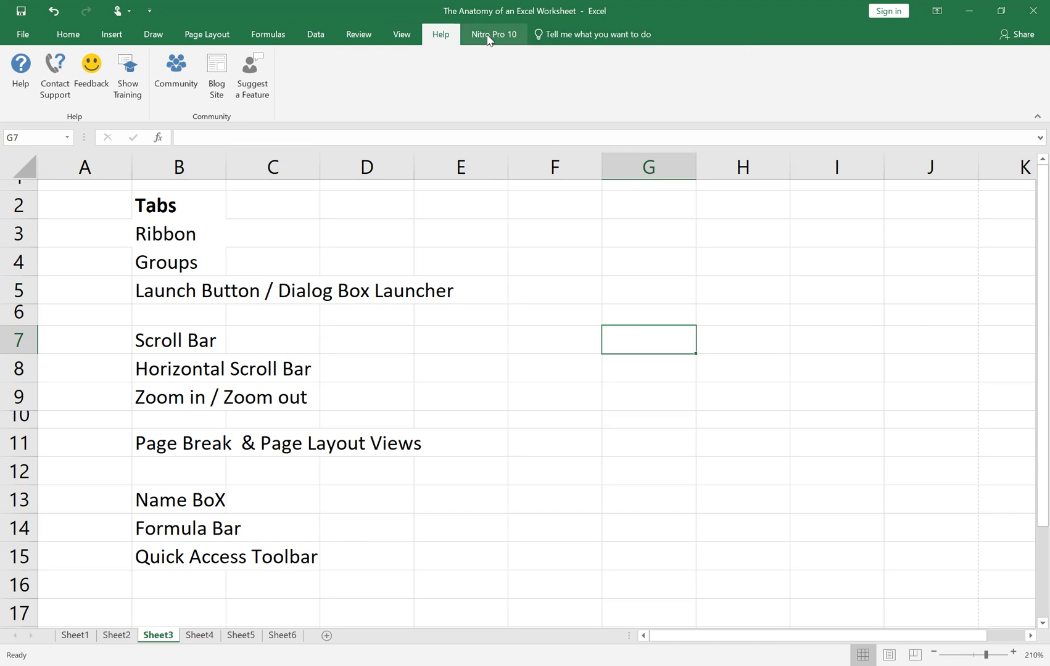
click(69, 35)
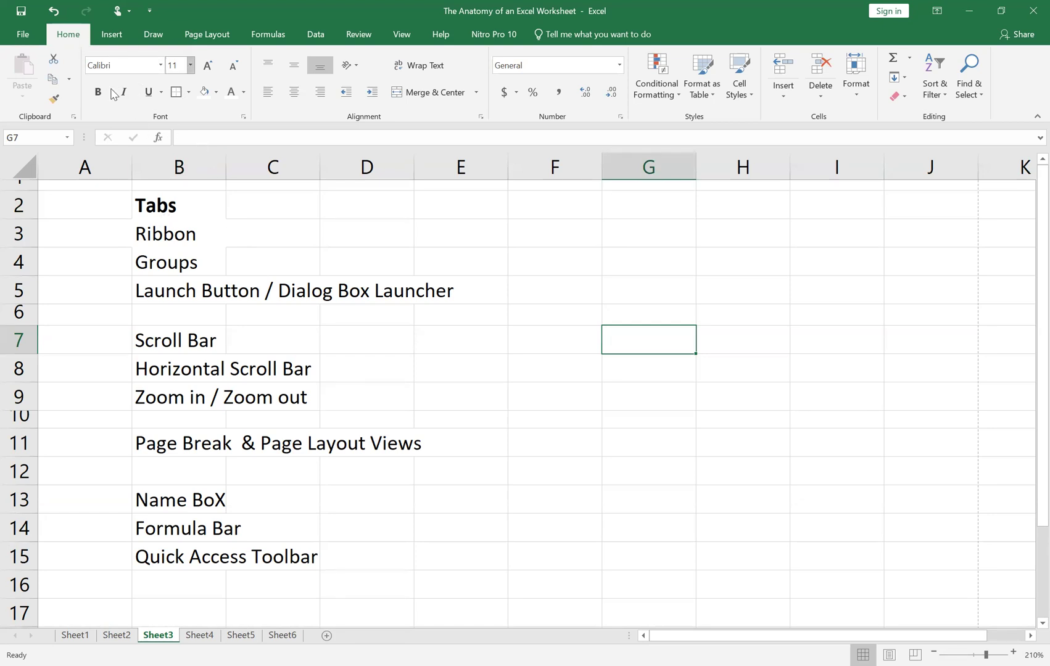
Step: Make 'Ribbon' in B3 bold and red
click(178, 236)
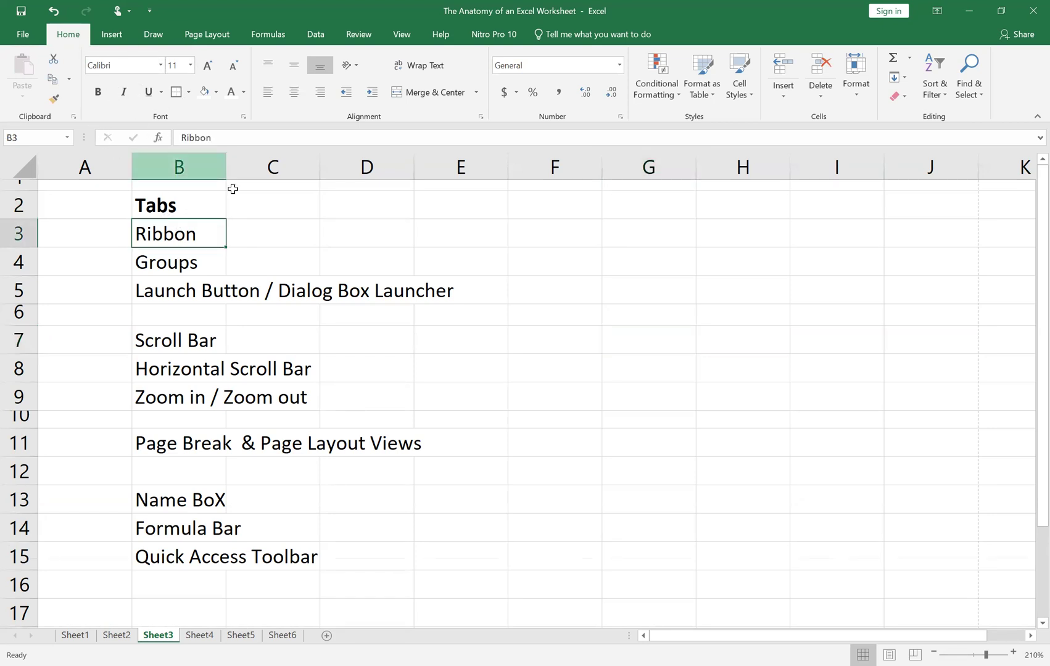
click(98, 92)
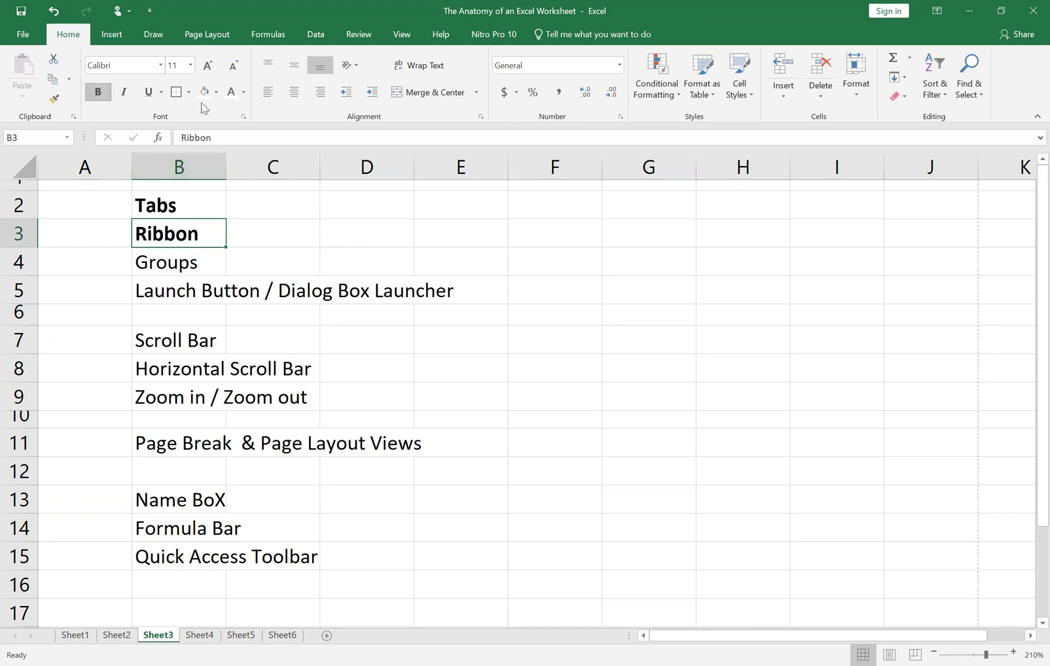
click(245, 93)
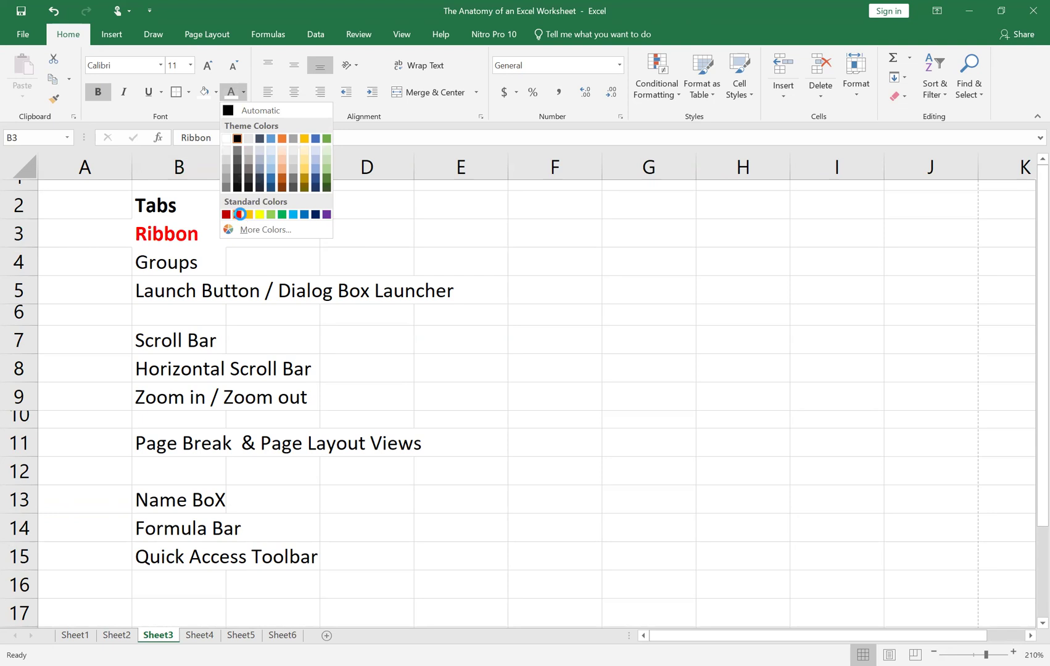
click(237, 215)
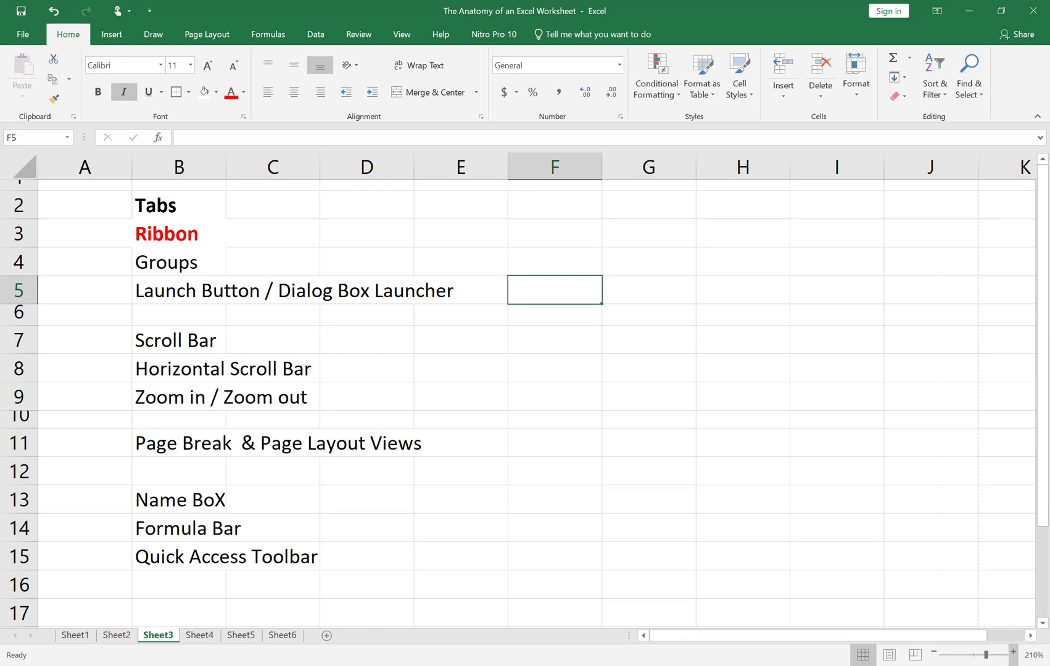
Step: Narrow column A so the term list shifts left
ctrl+scroll(723, 558, up, 2)
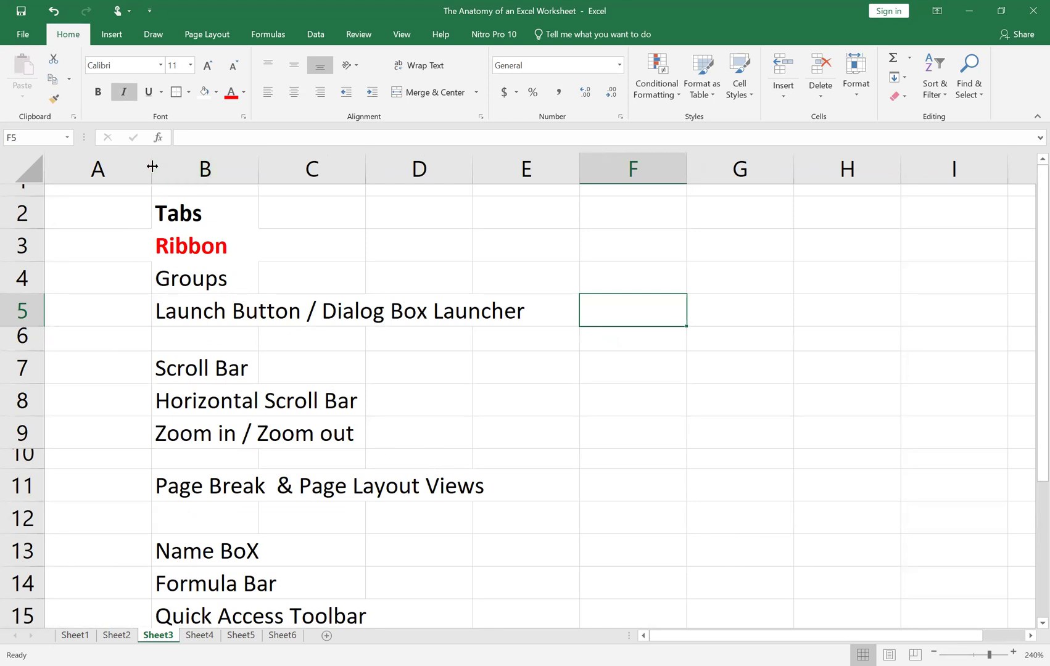
drag(152, 166, 130, 166)
click(597, 411)
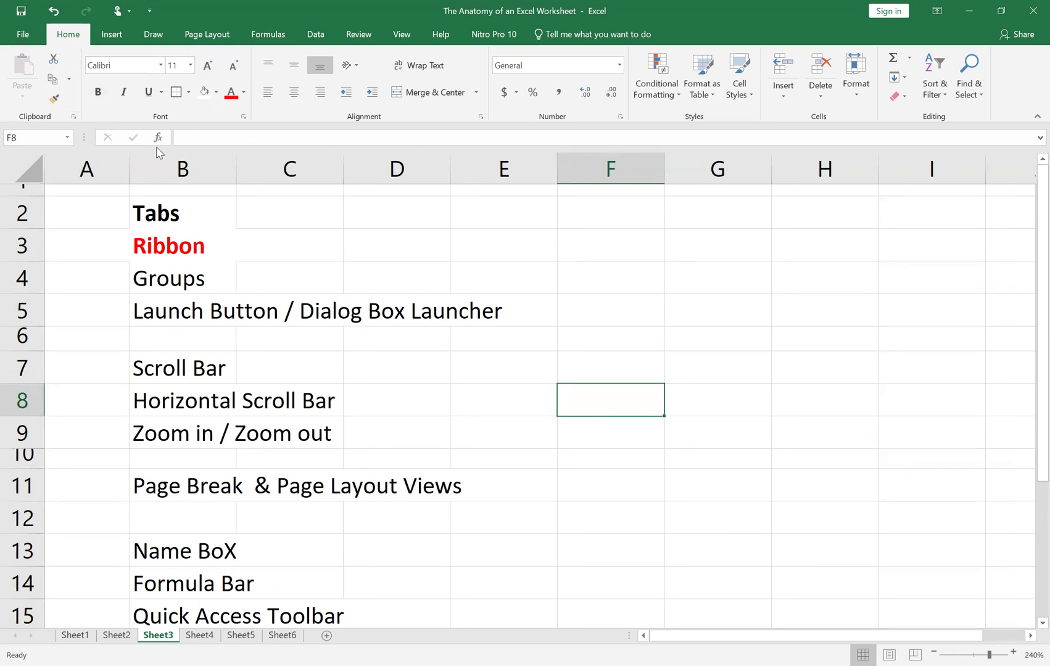
Step: Make 'Groups' in B4 light blue and bold
click(183, 286)
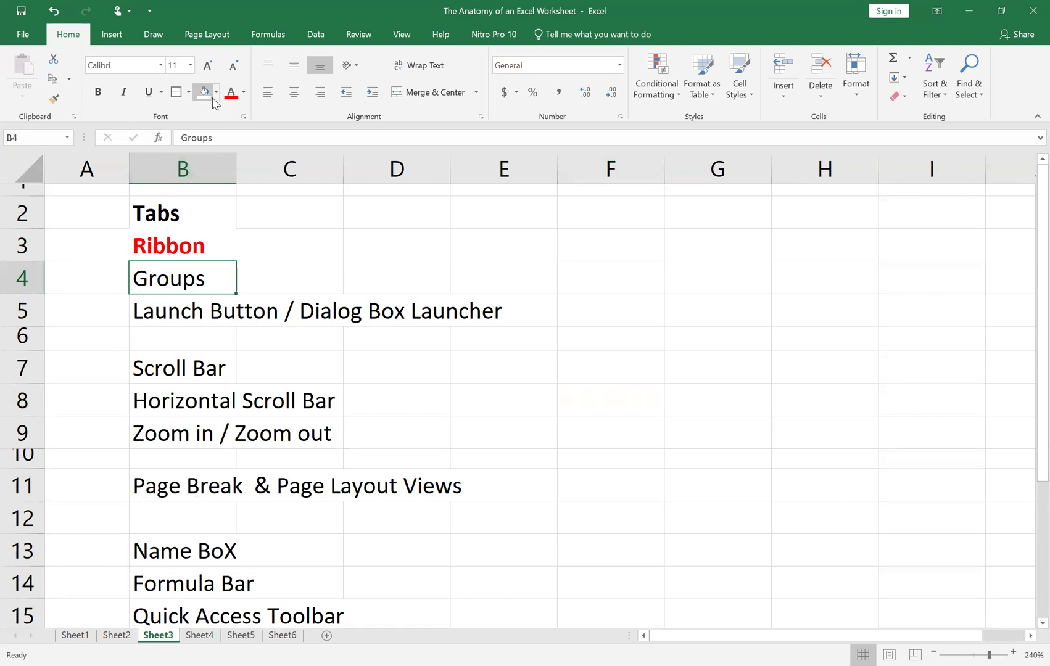
click(244, 93)
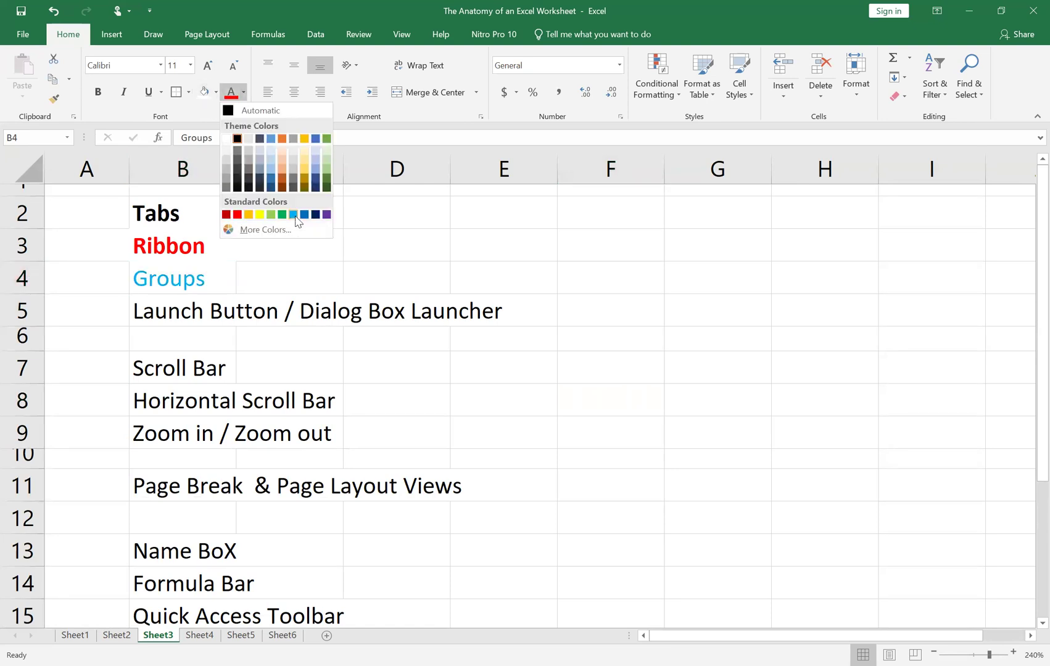
click(294, 216)
click(108, 95)
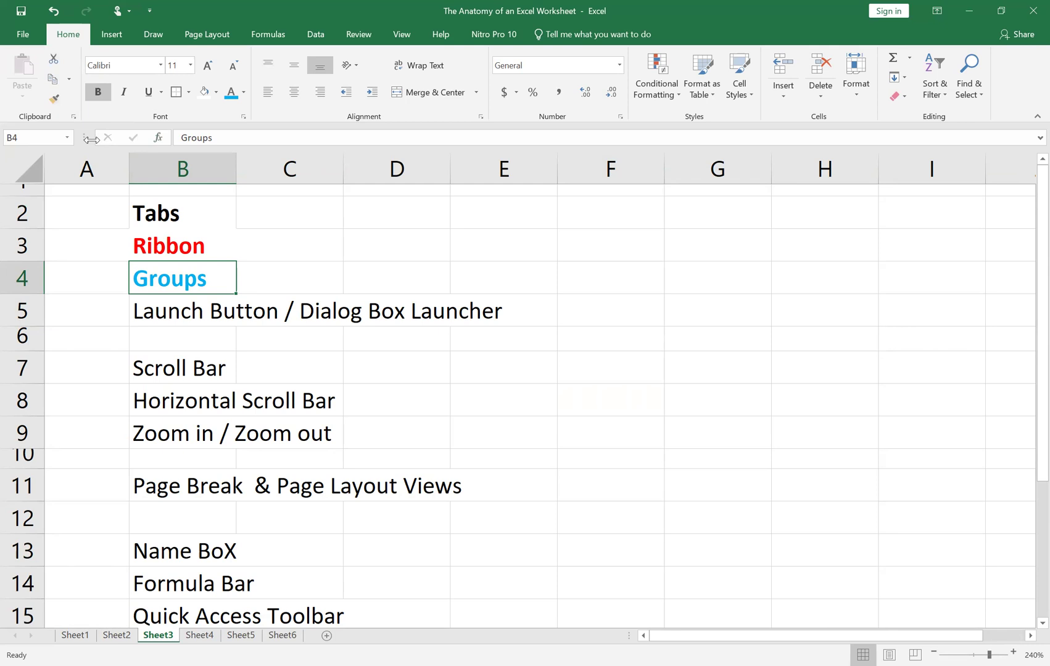
click(183, 213)
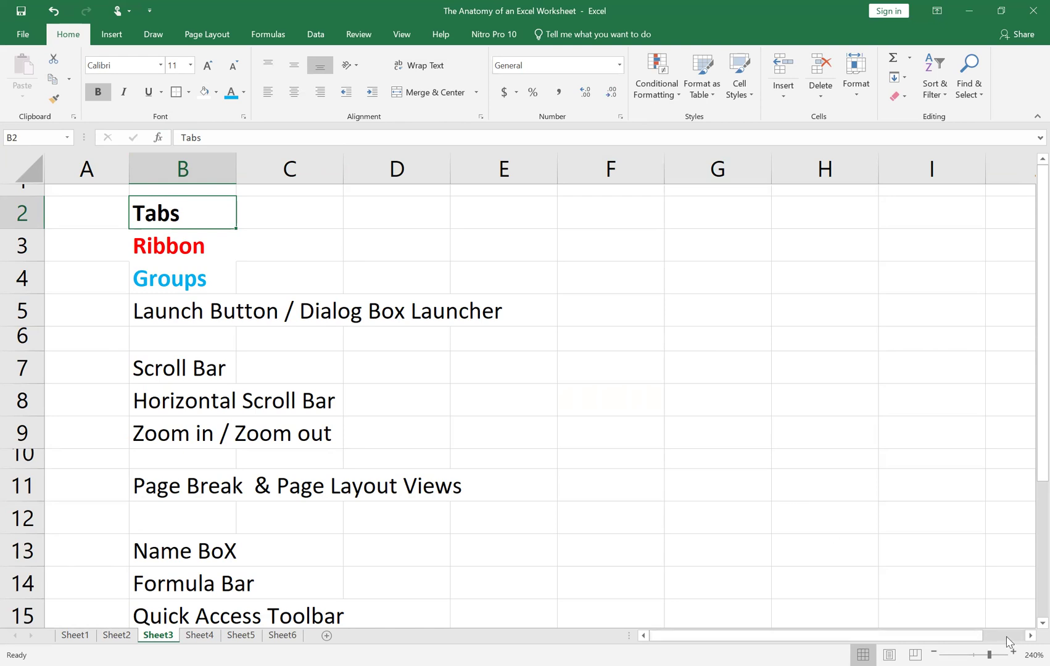
click(197, 314)
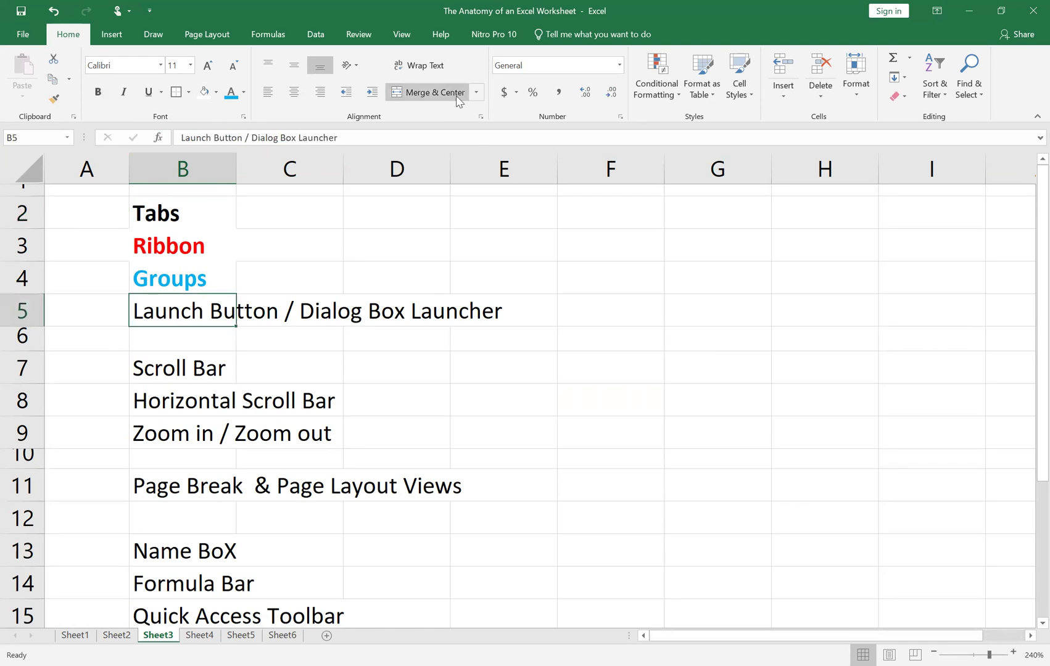
click(1013, 652)
click(1013, 652)
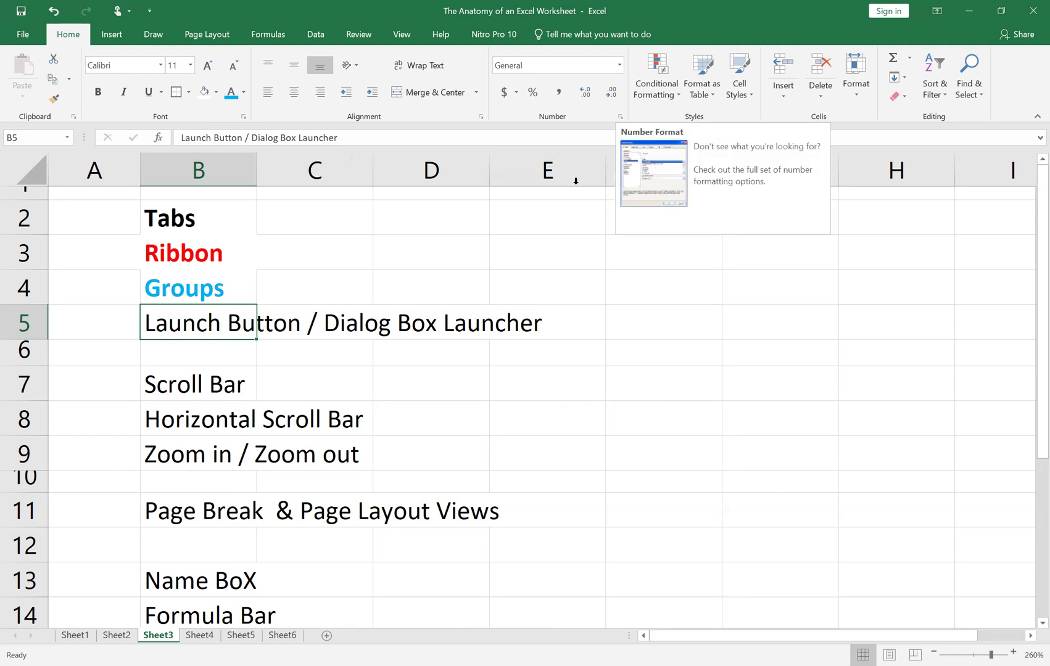
click(481, 117)
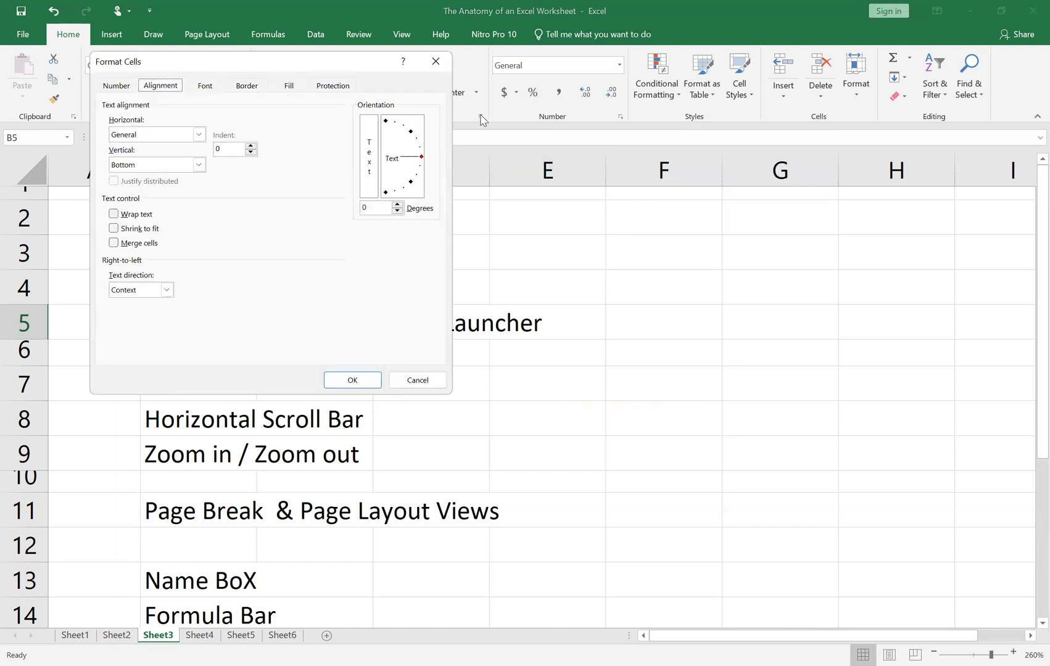
click(437, 62)
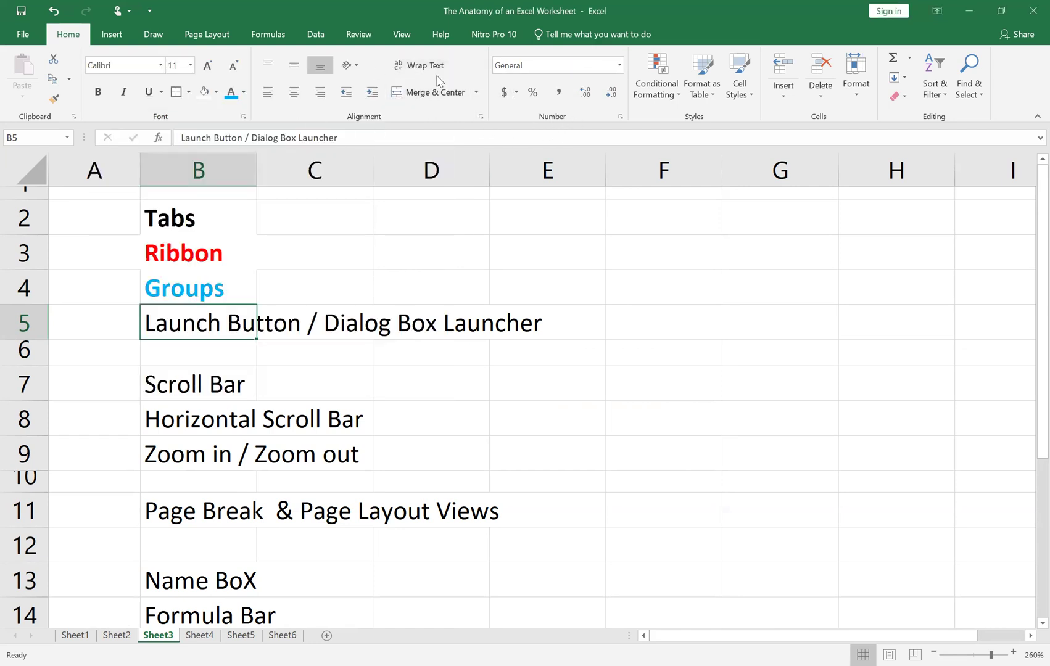
click(483, 121)
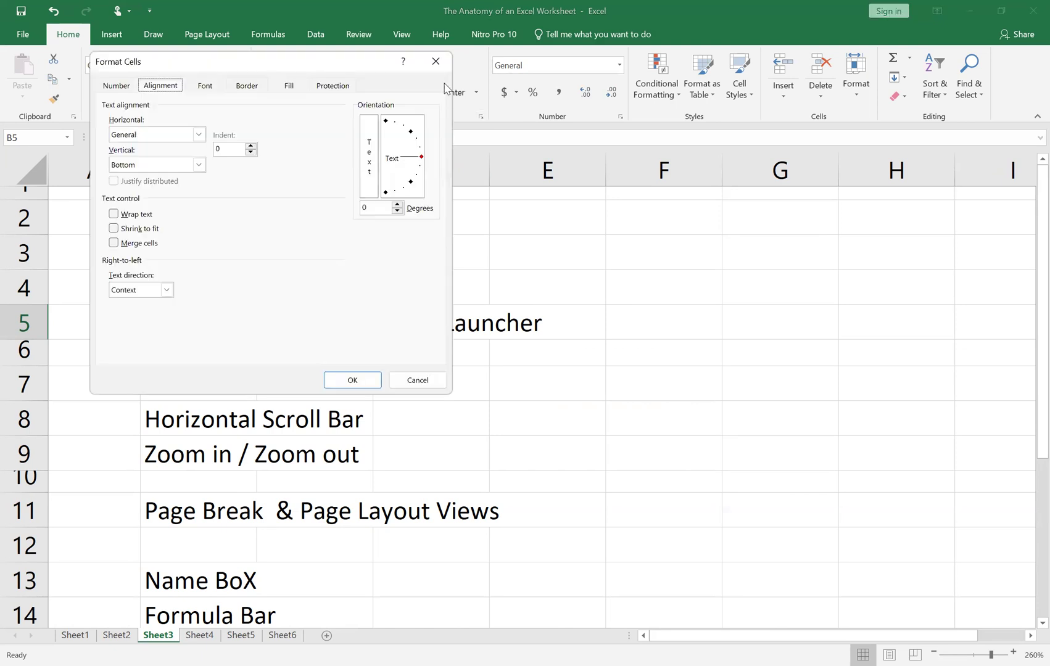
click(437, 63)
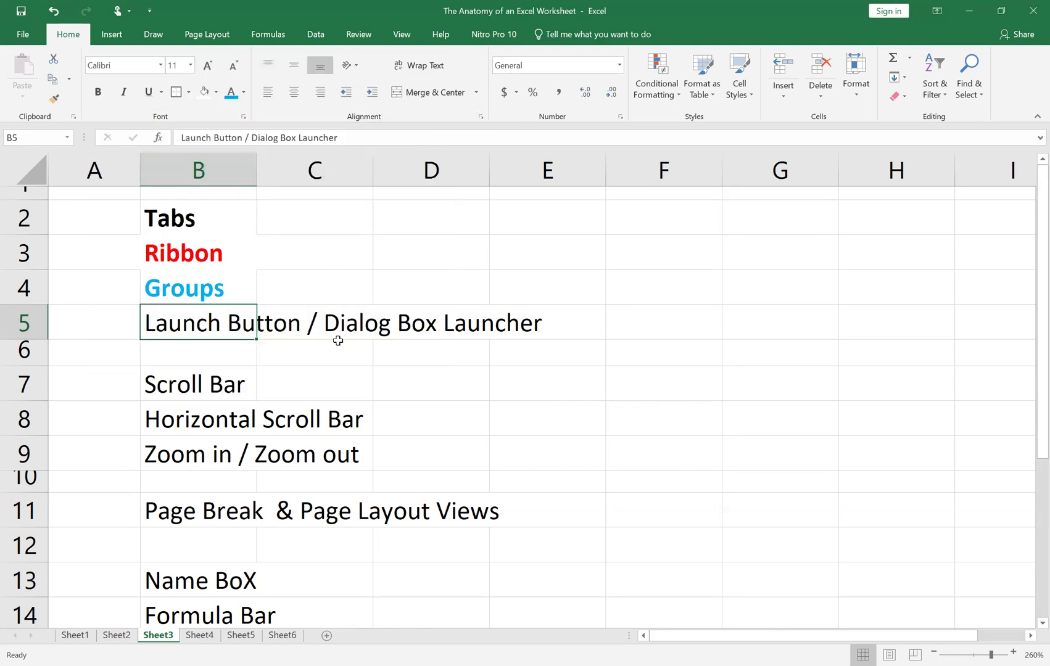
click(206, 211)
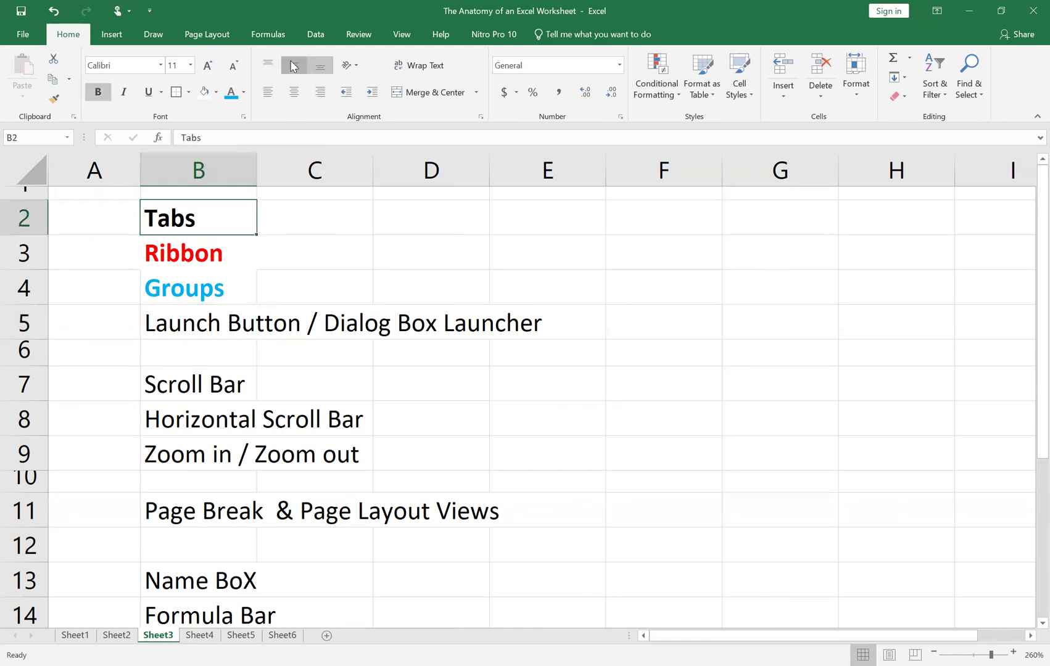
Step: Make row 2 taller, try bottom then top alignment for Tabs, and shorten it slightly
drag(25, 231, 87, 301)
click(347, 253)
click(216, 243)
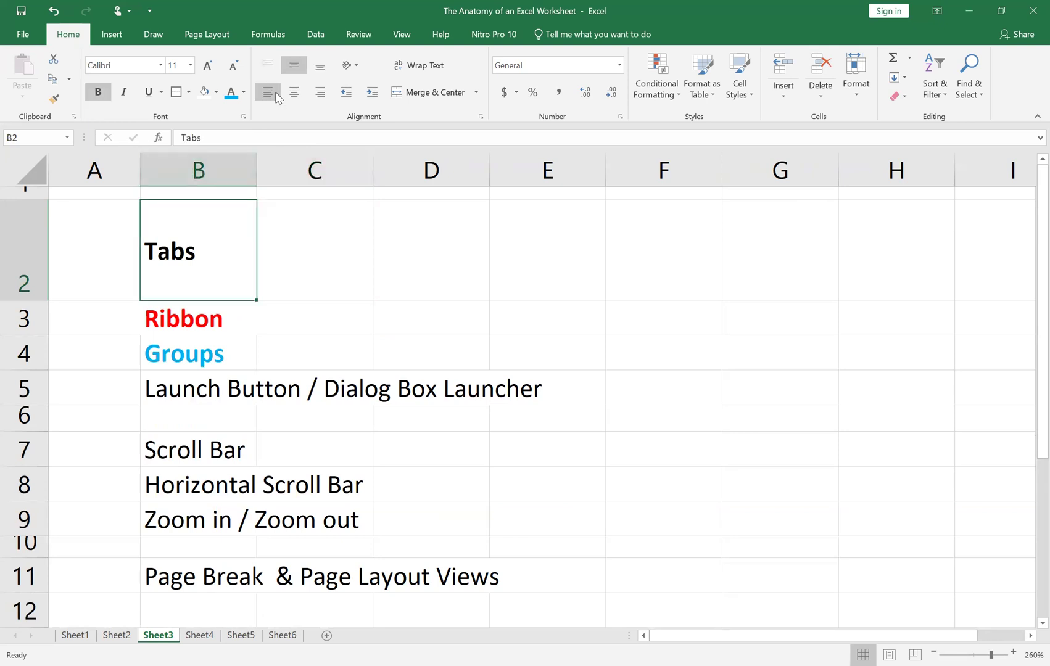
click(320, 66)
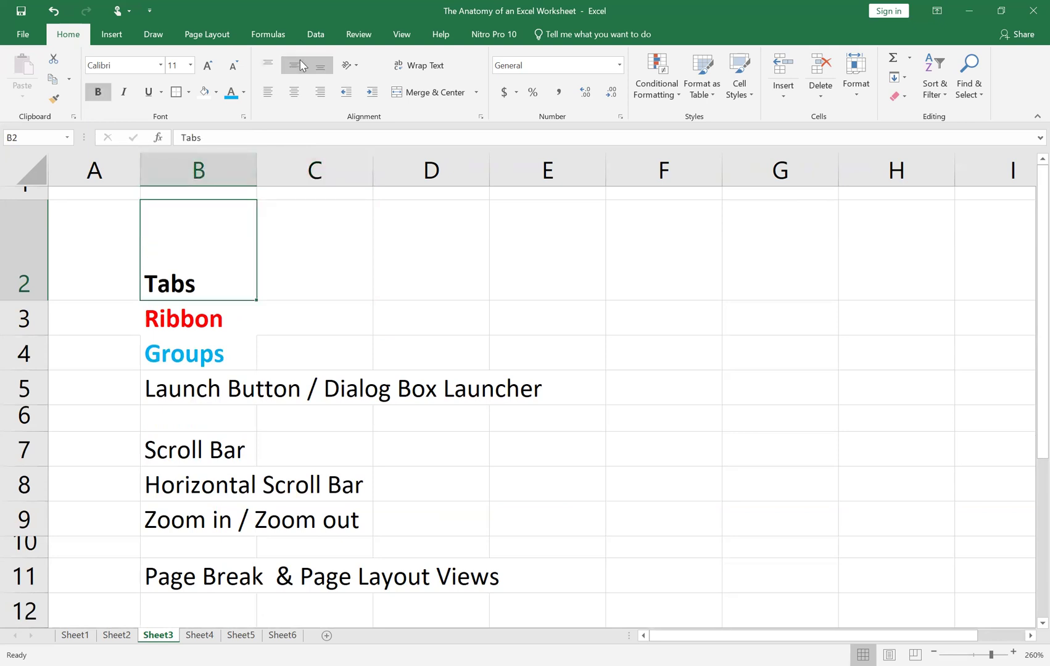
click(268, 66)
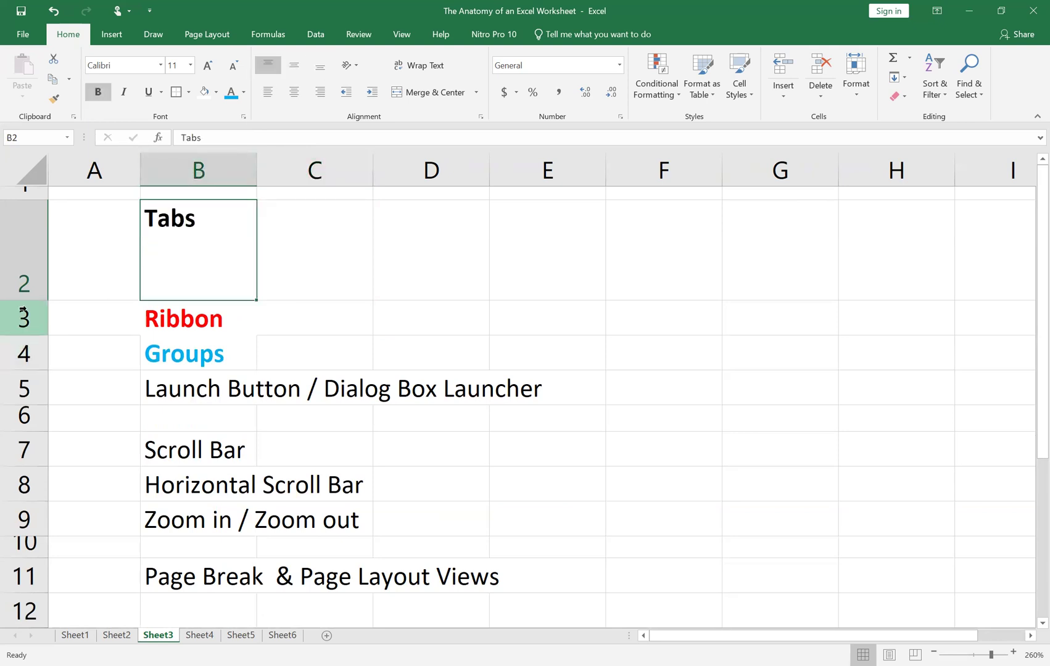
drag(25, 301, 25, 273)
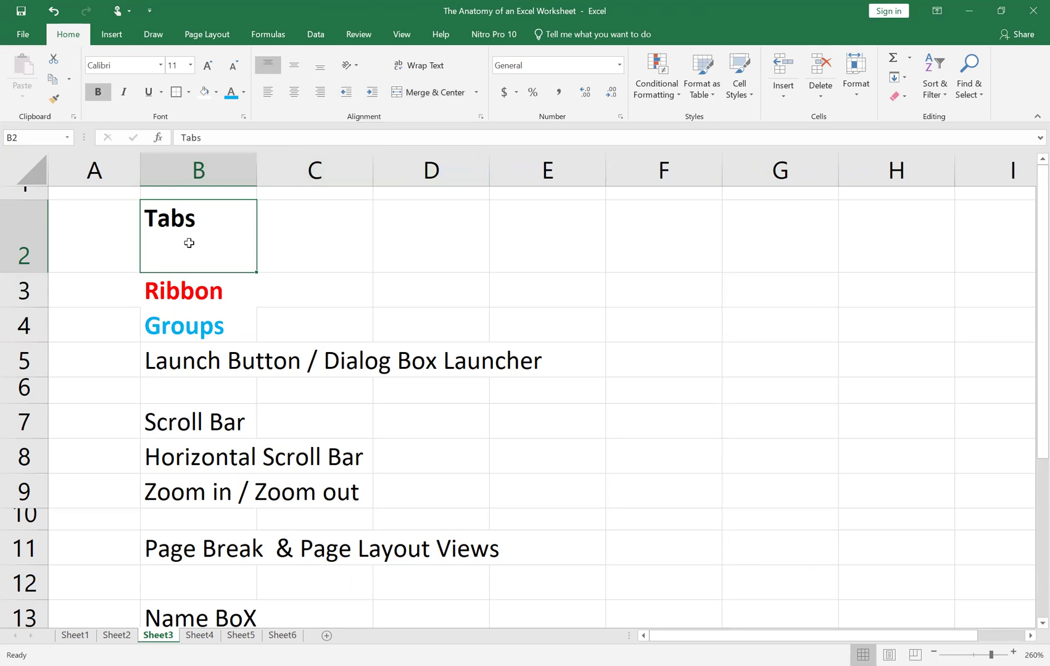
Step: Merge and center B2:C2, then left-align 'Tabs'
drag(189, 243, 299, 244)
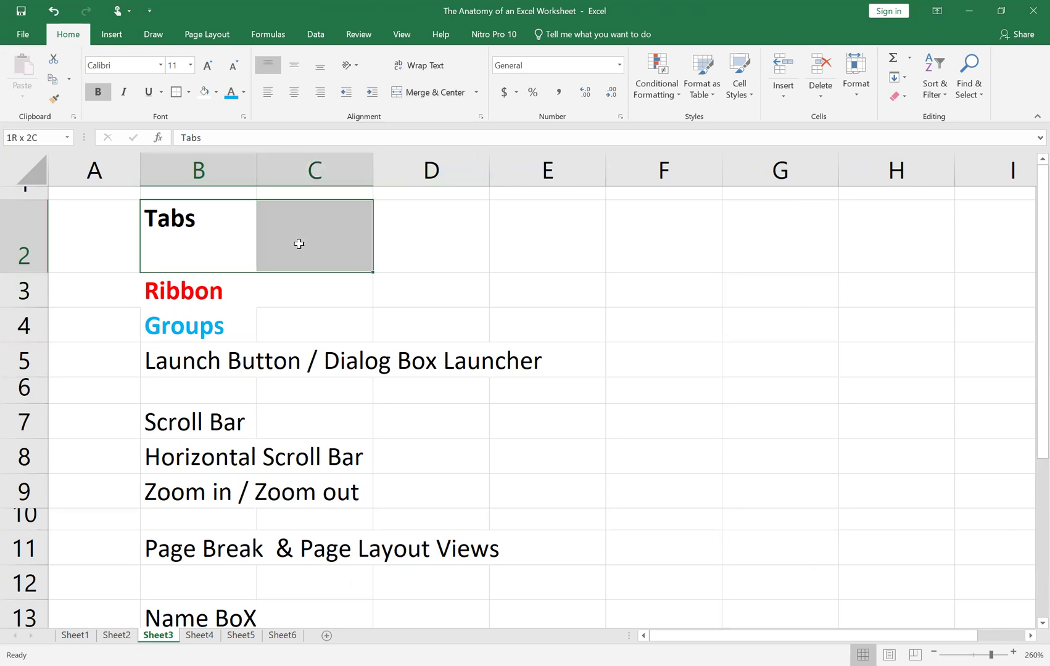
click(415, 92)
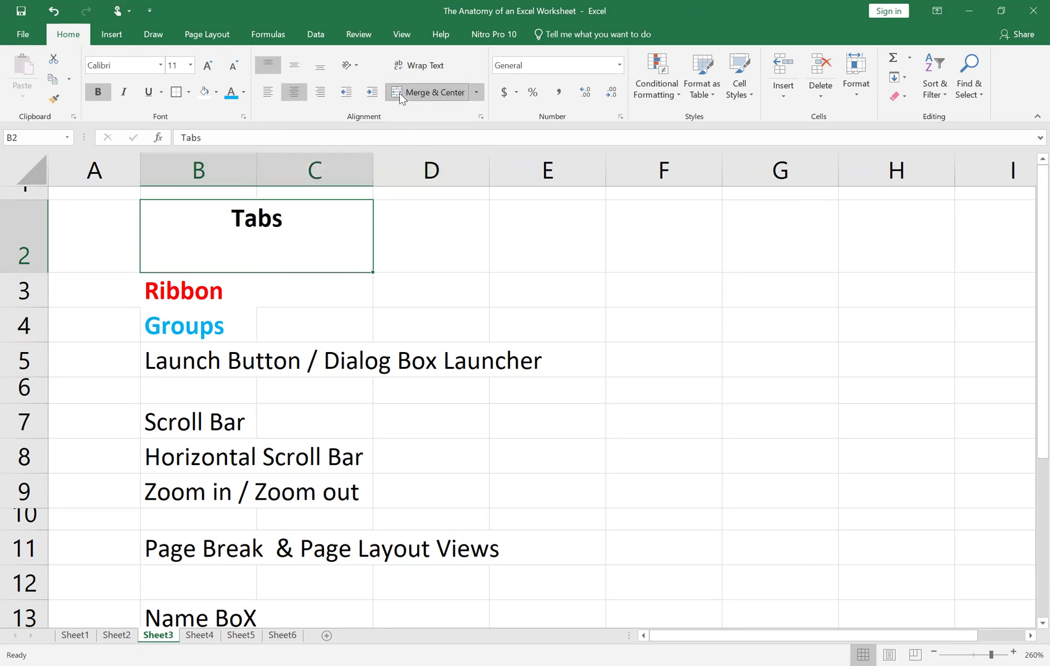
click(267, 92)
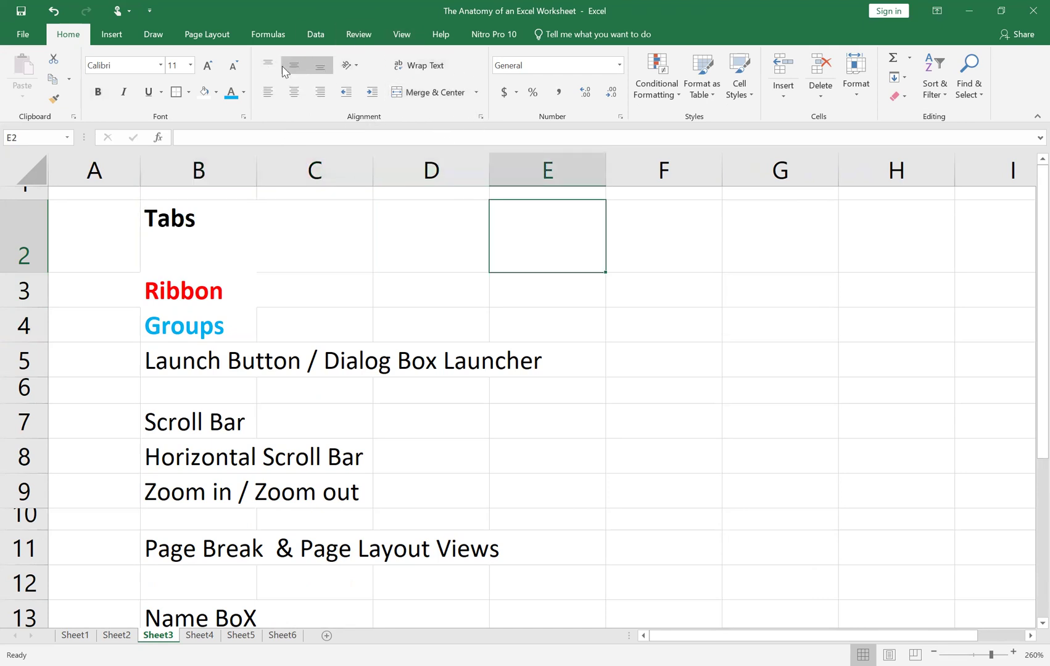
Step: Bold the Launch Button / Dialog Box Launcher text across B5:E5
click(481, 117)
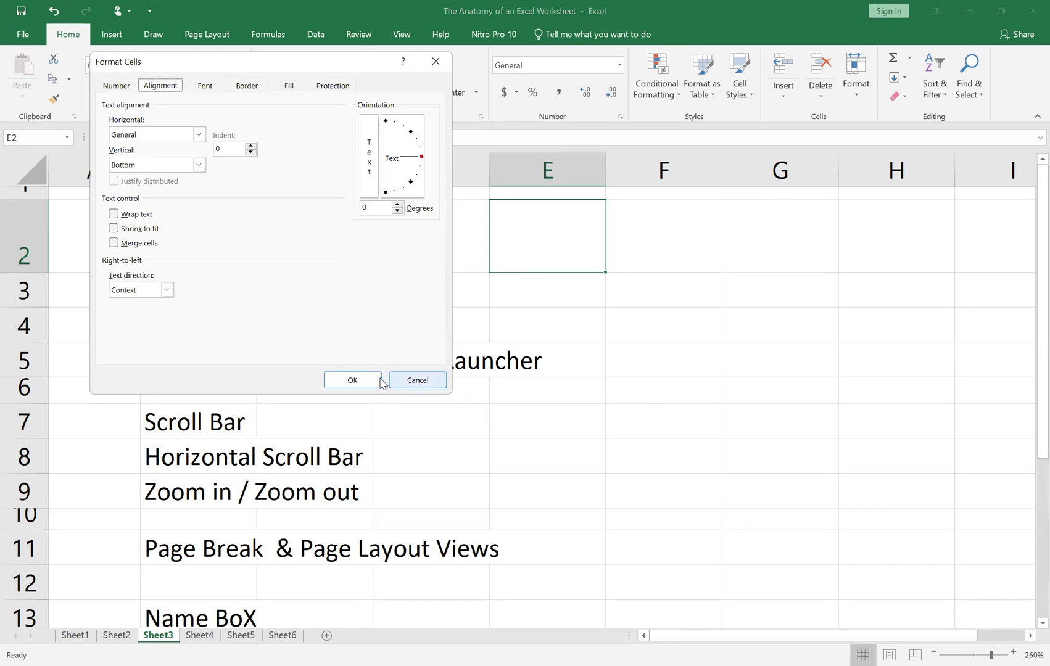
click(355, 382)
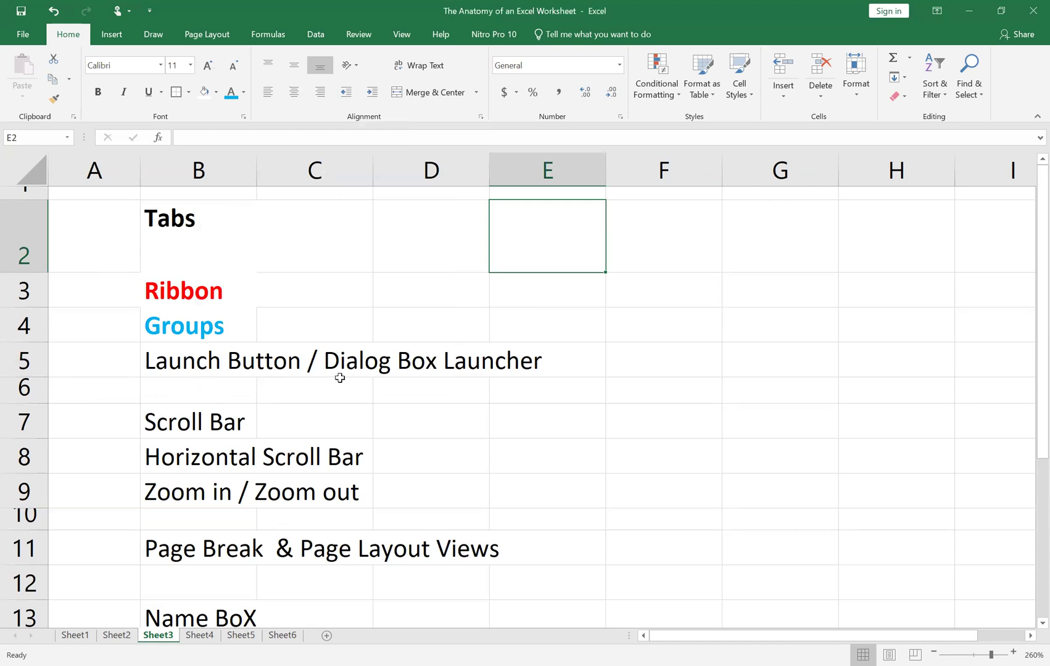
click(162, 363)
drag(265, 364, 515, 362)
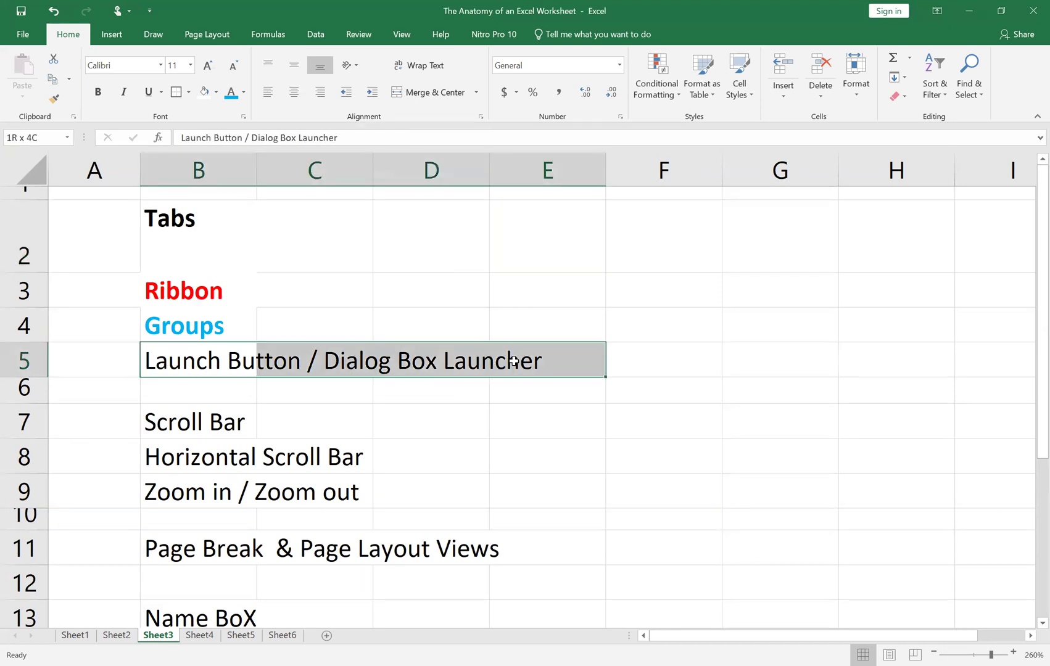
click(97, 92)
click(811, 422)
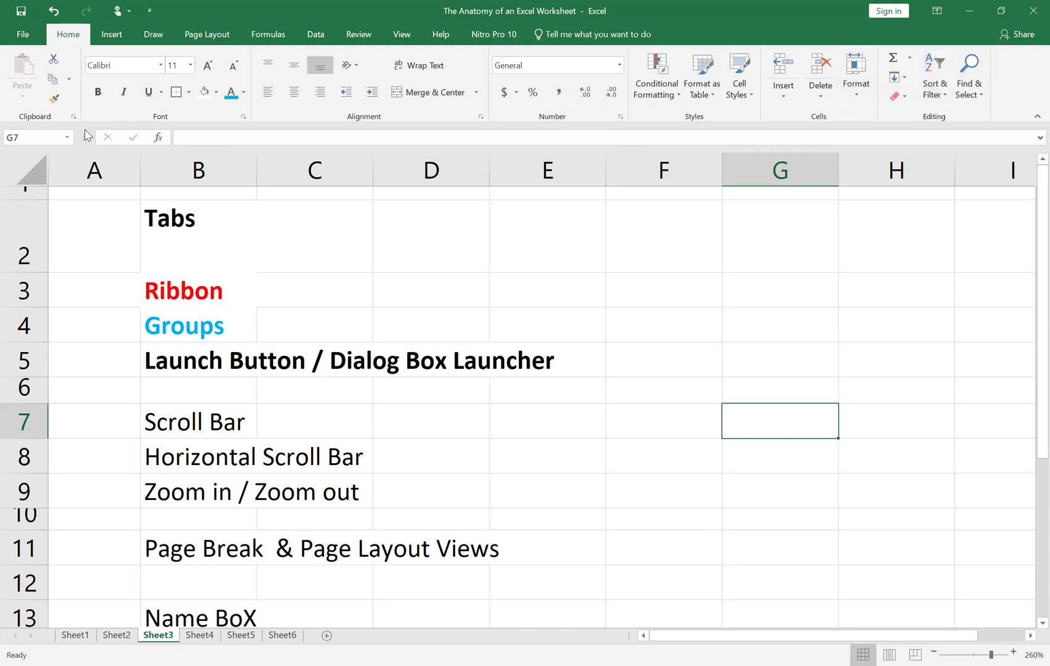
Step: Open the Clipboard pane and close it again
click(73, 117)
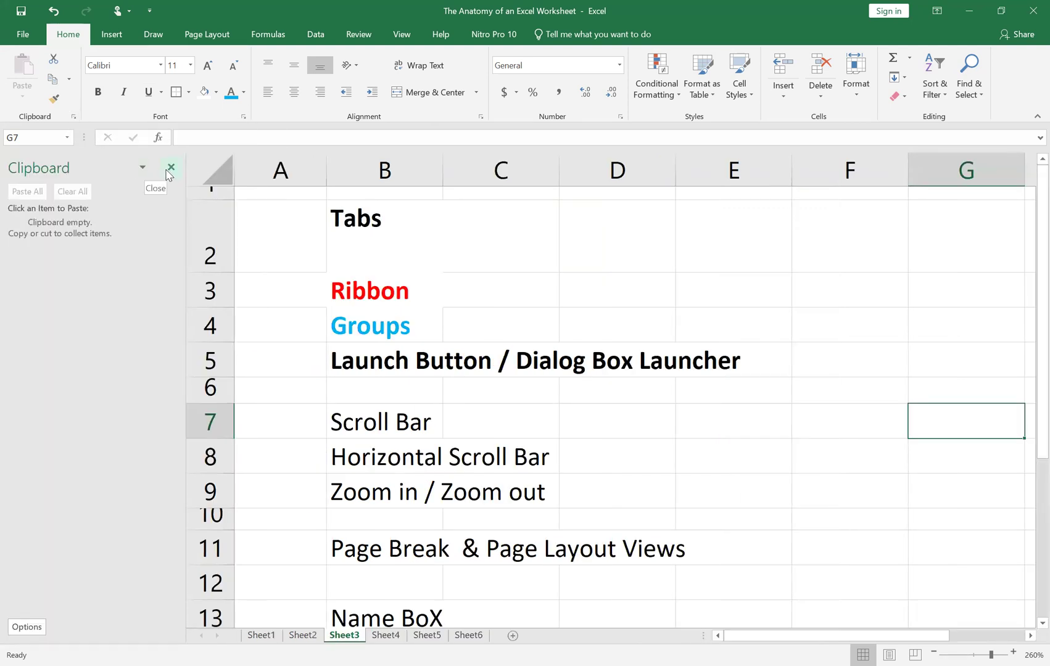
click(171, 168)
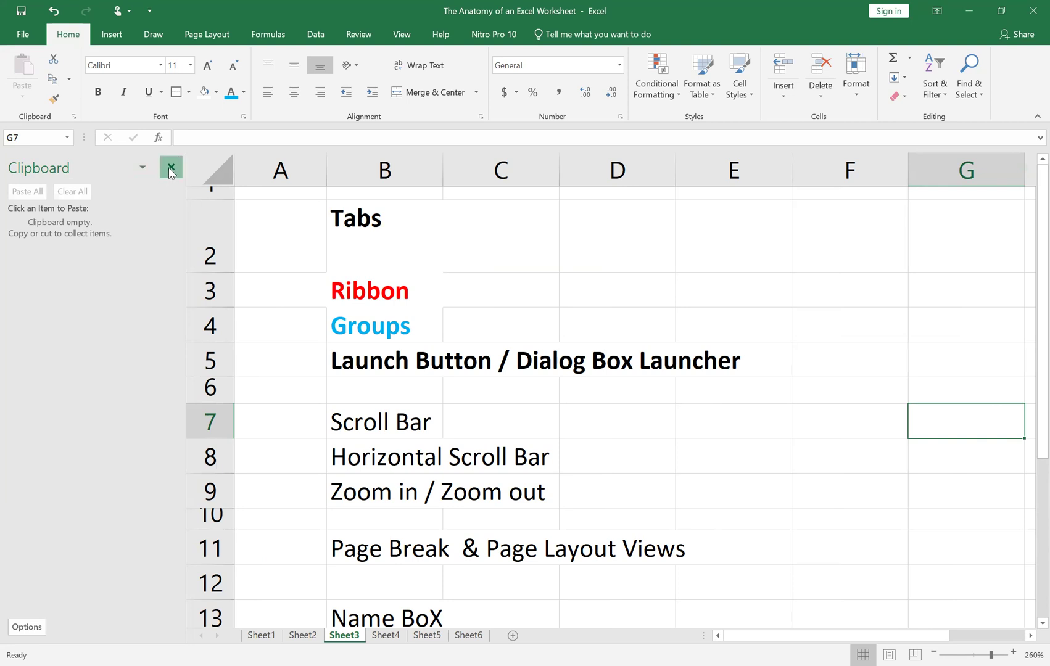
click(555, 452)
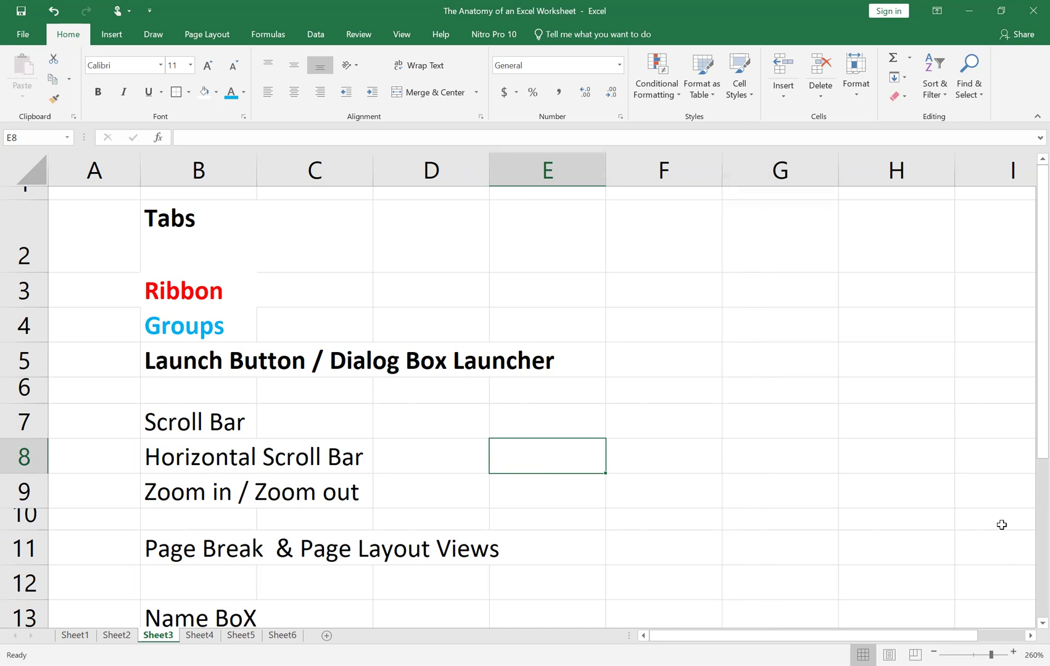
Step: Drag rows 2 and 6 shorter, then zoom the sheet out one step
drag(1029, 407, 1032, 315)
drag(676, 641, 601, 621)
click(24, 255)
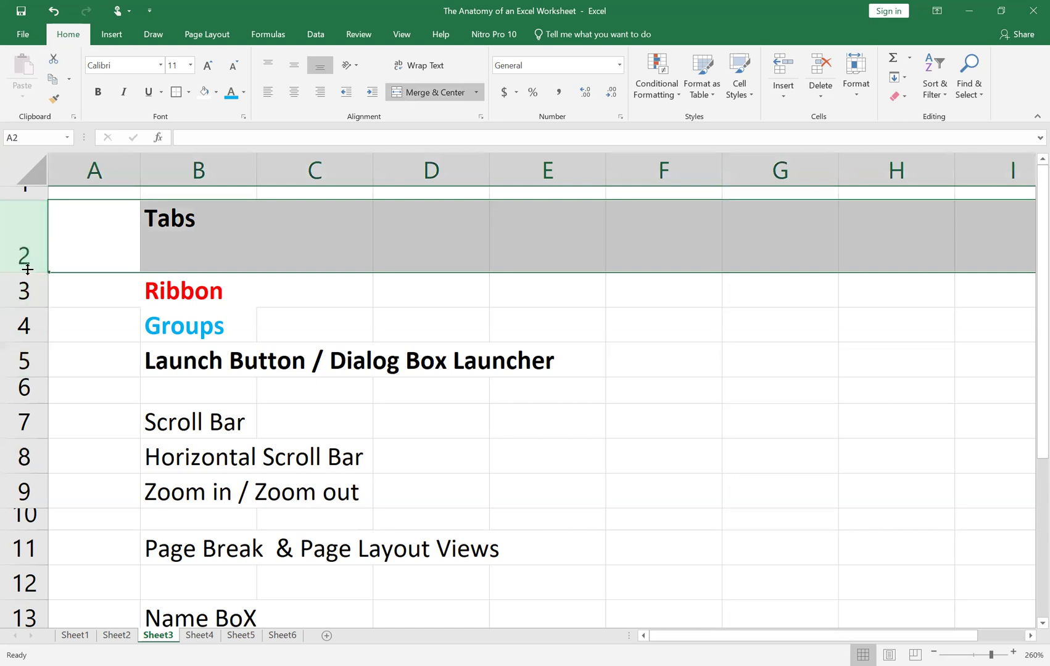
drag(28, 272, 28, 264)
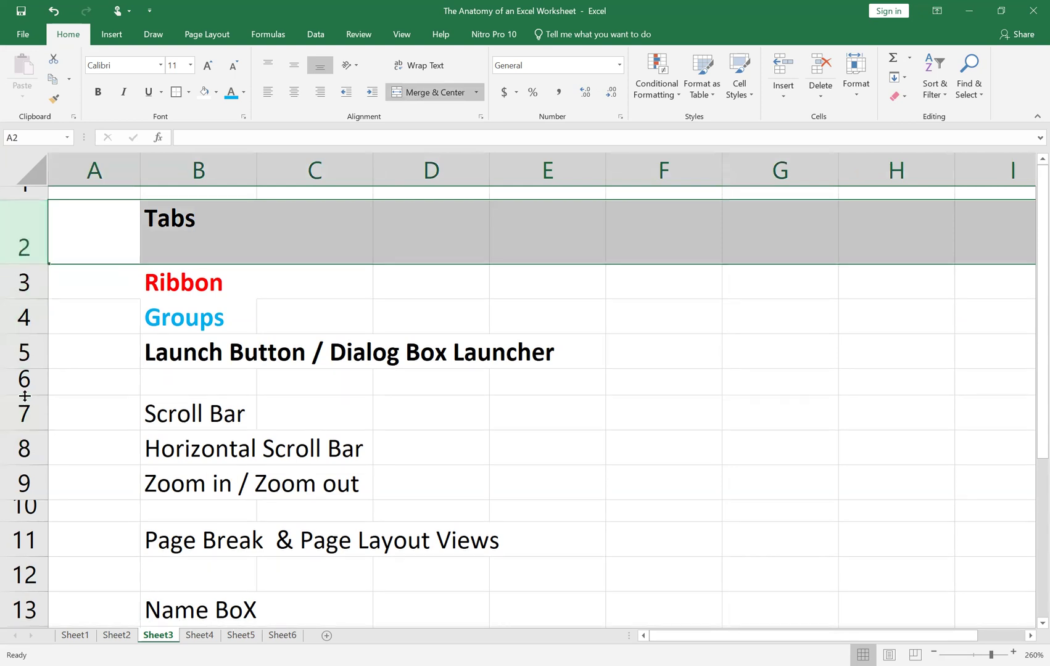
drag(24, 396, 25, 385)
click(845, 498)
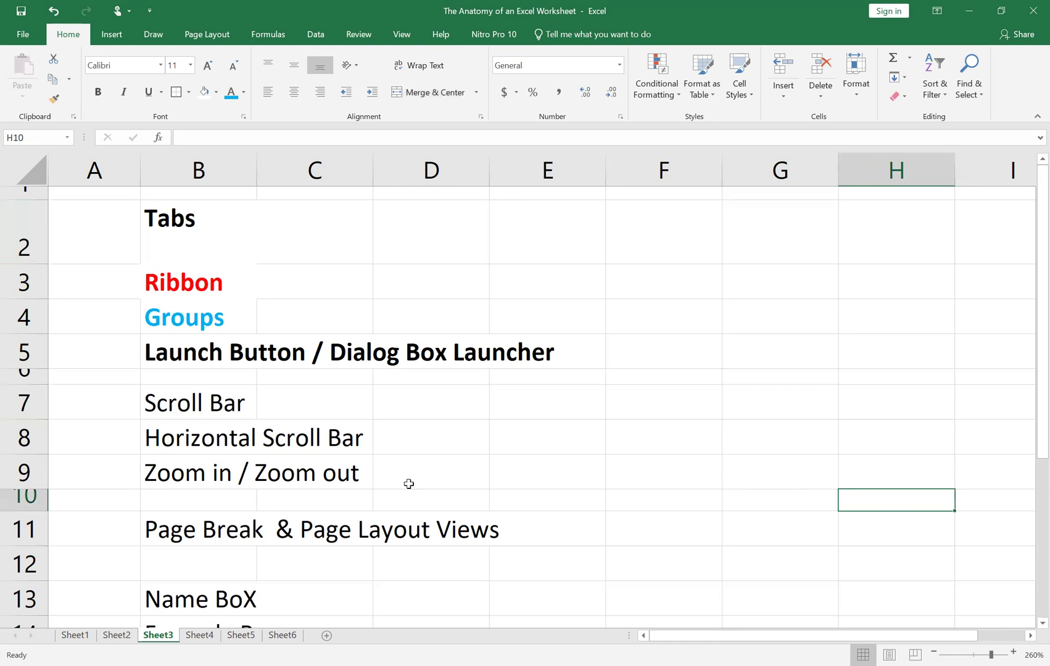
scroll(345, 460, down, 1)
scroll(345, 461, down, 1)
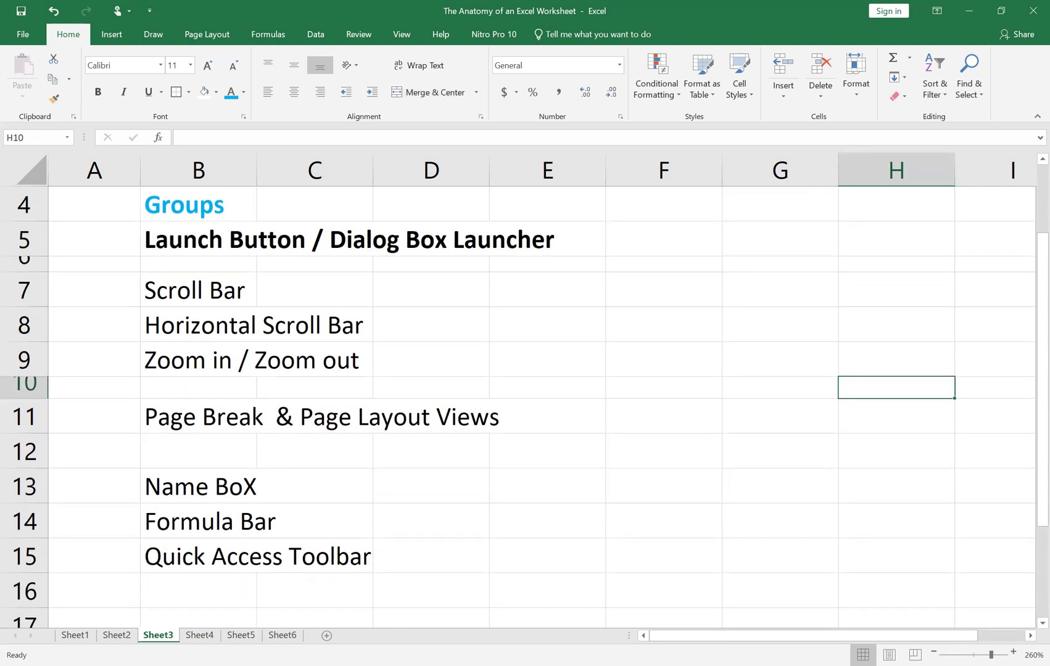
click(934, 652)
click(934, 651)
click(934, 651)
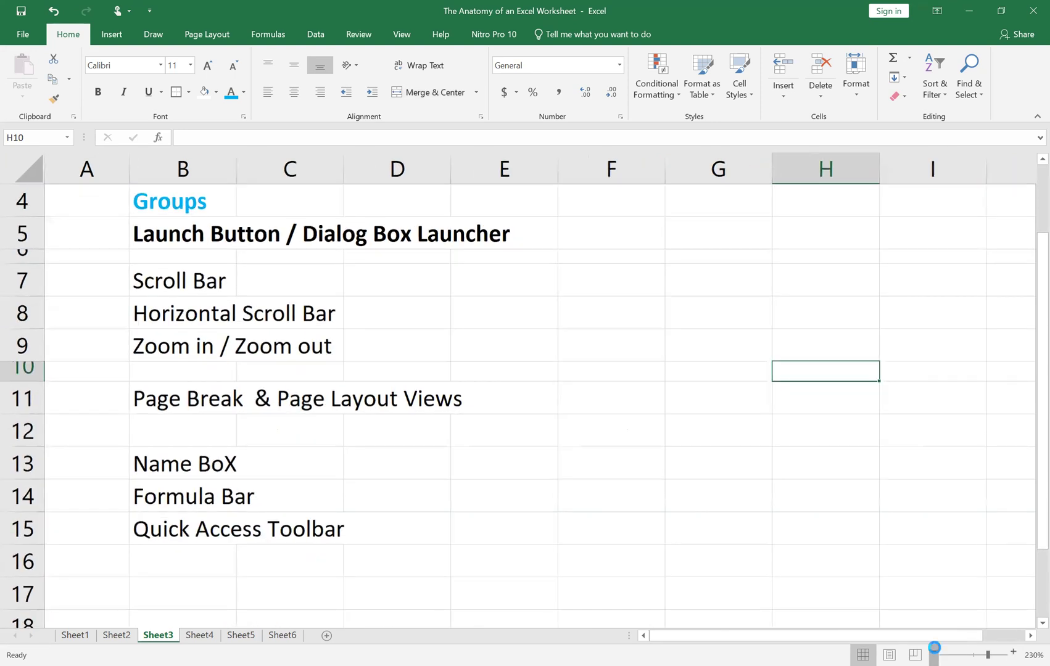
click(934, 651)
click(934, 651)
click(934, 652)
click(1013, 651)
click(1013, 652)
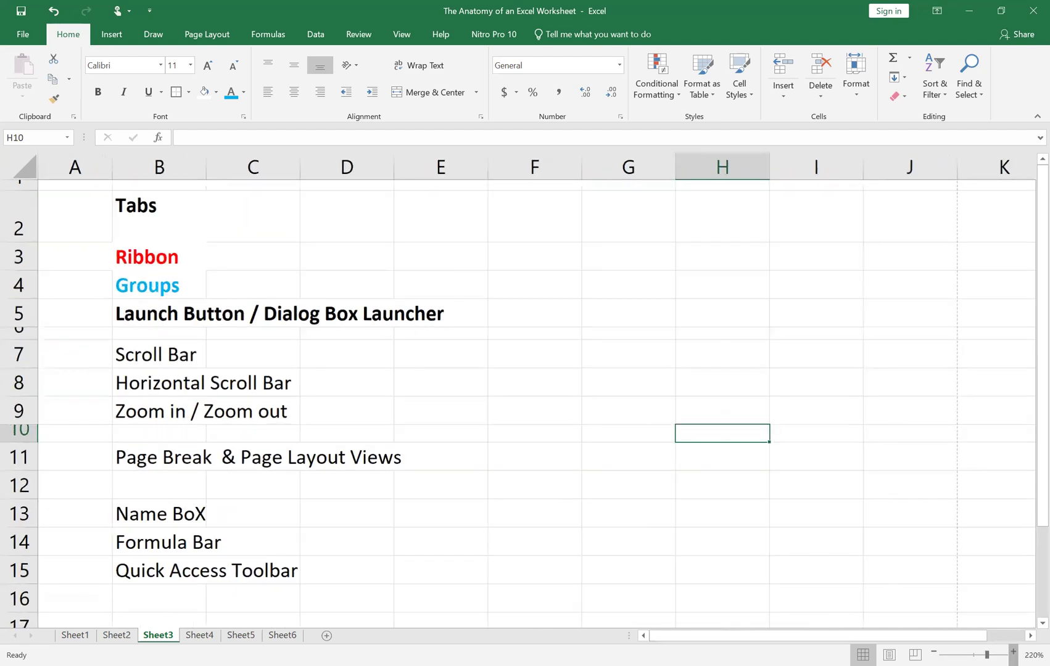
click(1013, 652)
click(1013, 652)
click(1013, 652)
click(1013, 651)
scroll(481, 530, up, 1)
scroll(481, 532, down, 1)
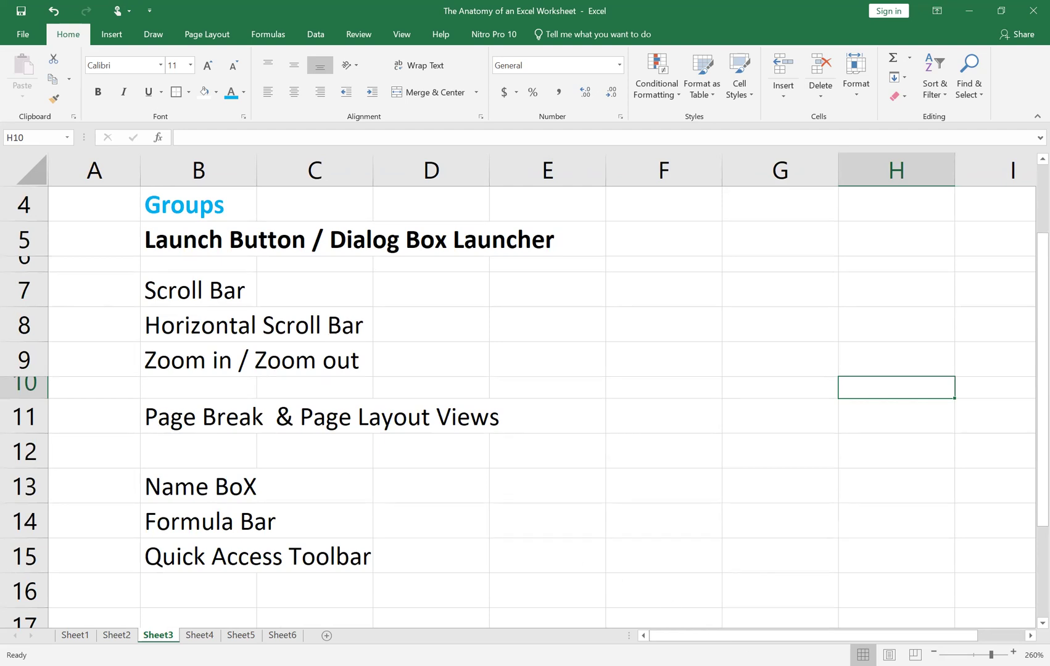
click(200, 635)
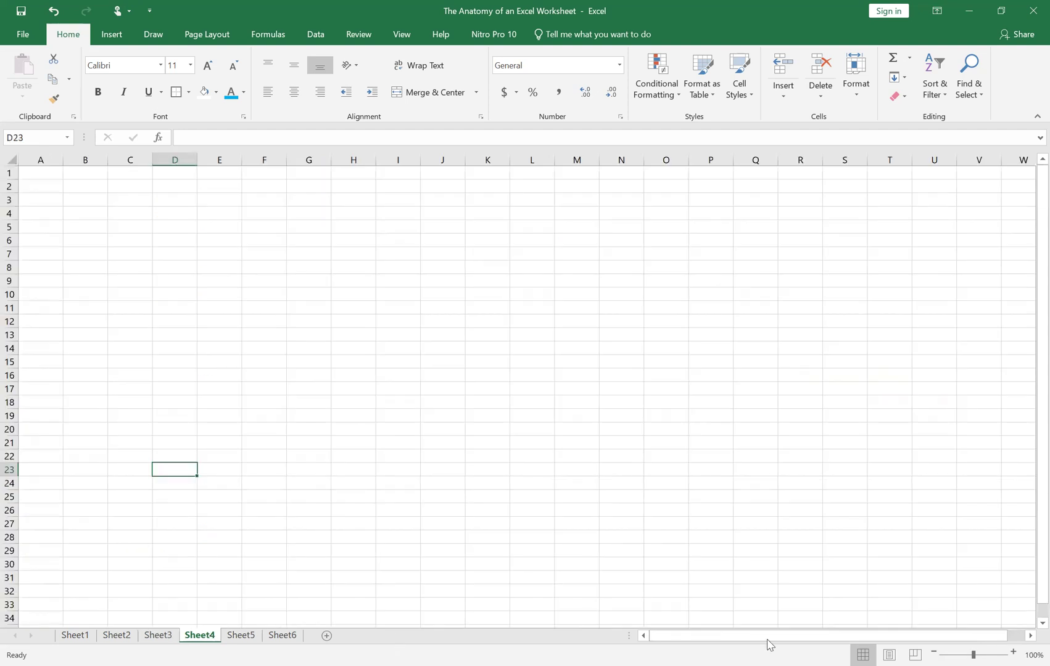
click(1012, 652)
click(1013, 652)
click(1013, 652)
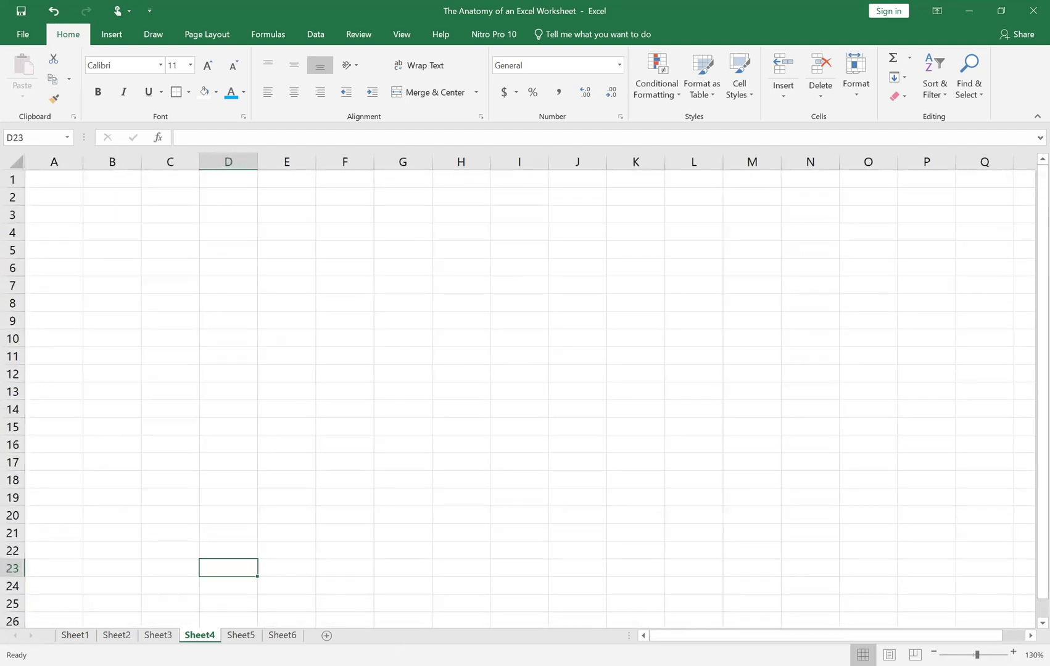
click(889, 655)
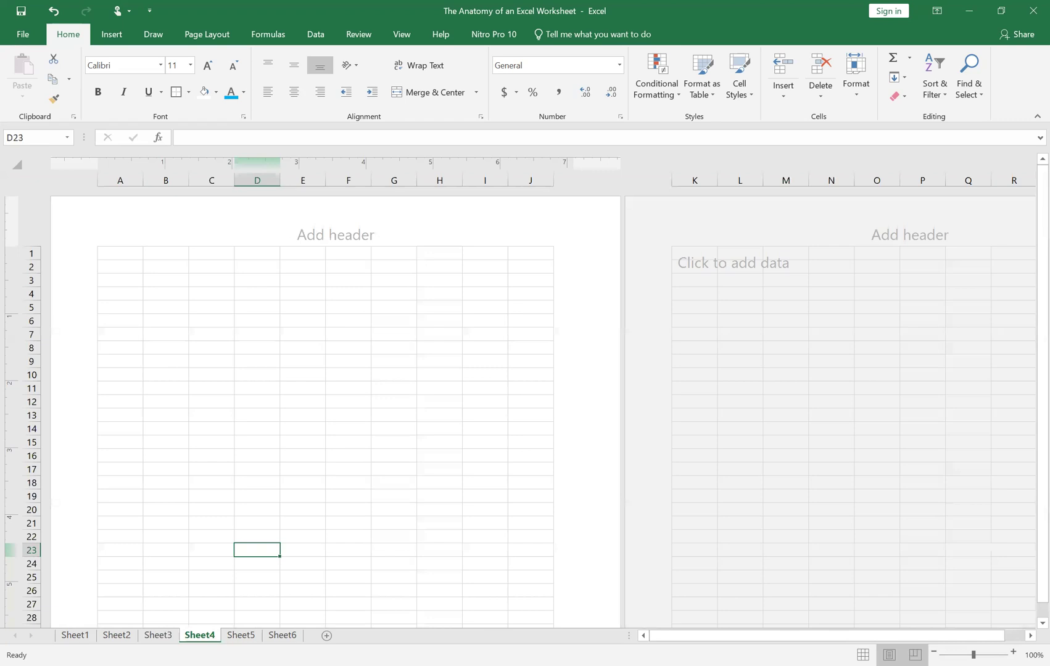
click(915, 655)
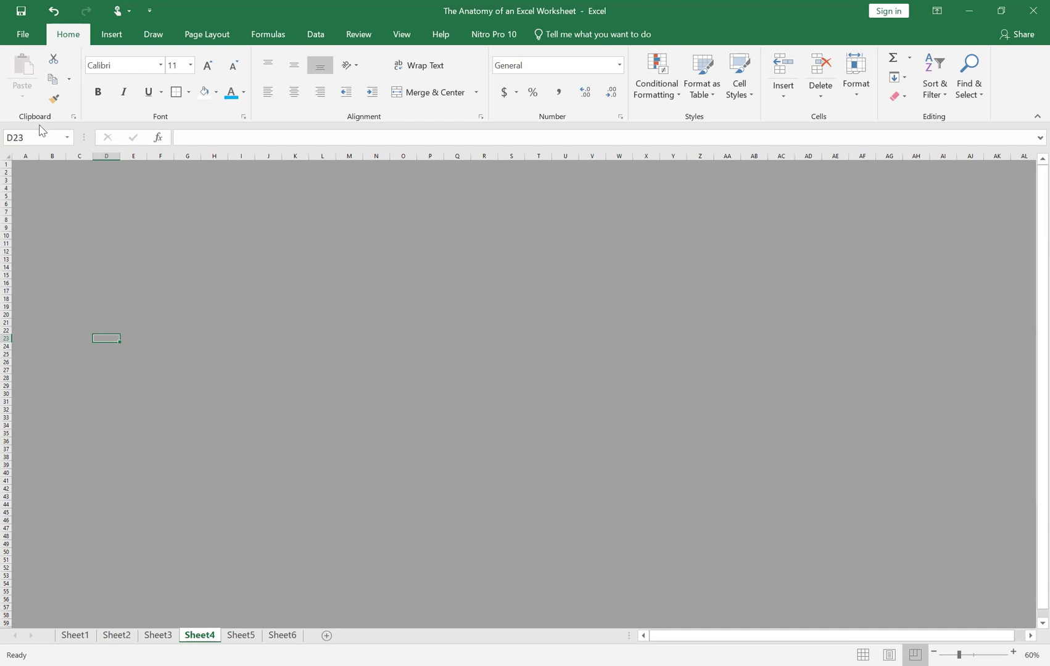
click(159, 640)
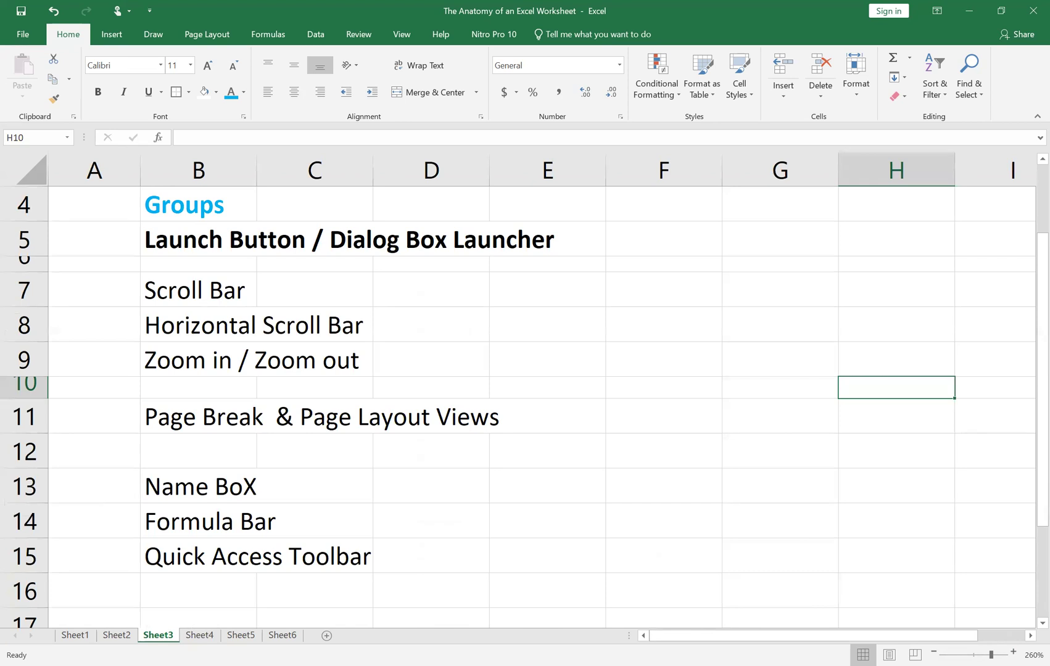
Step: Preview Sheet3 in Page Layout and Page Break Preview, then return to Normal
click(889, 655)
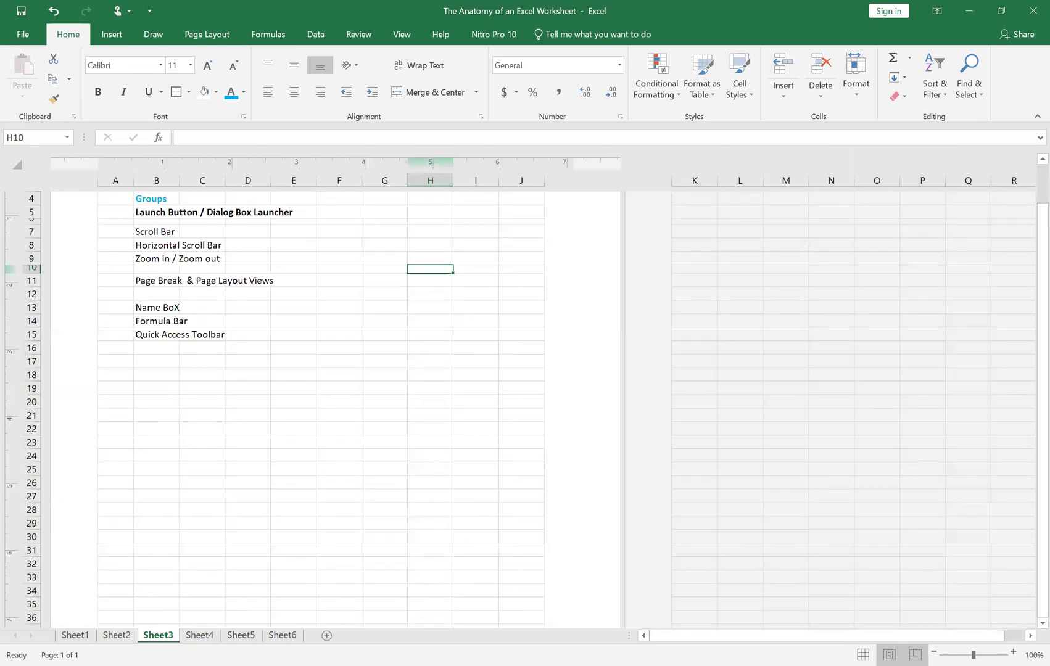
click(915, 654)
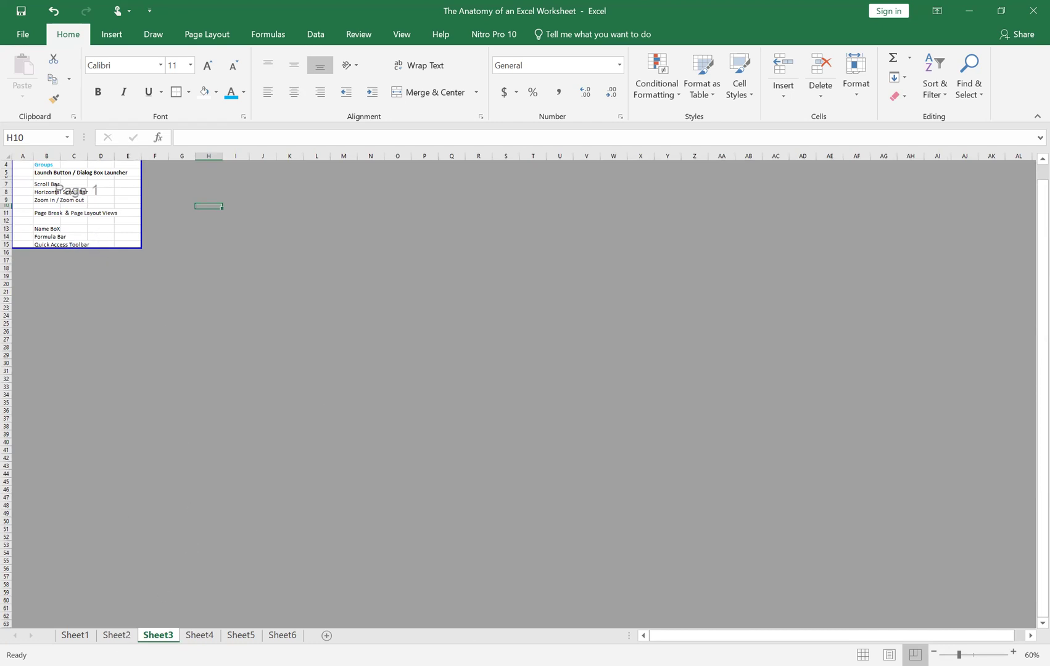
click(863, 654)
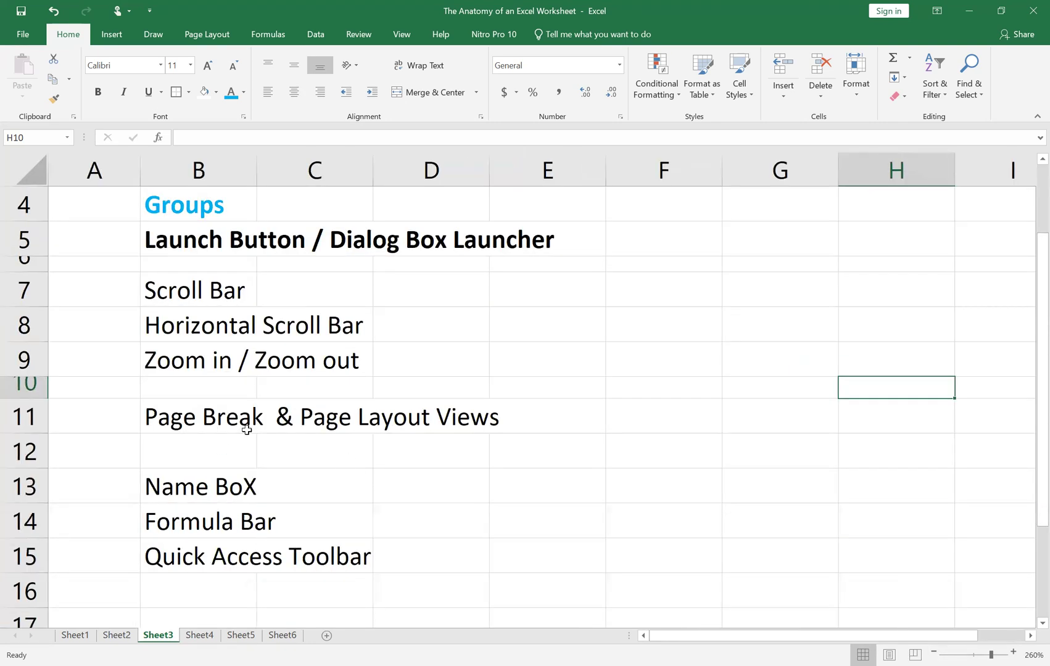
Step: Revisit Page Break Preview and Page Layout, scrolling through the pages, before going back to Normal
click(189, 415)
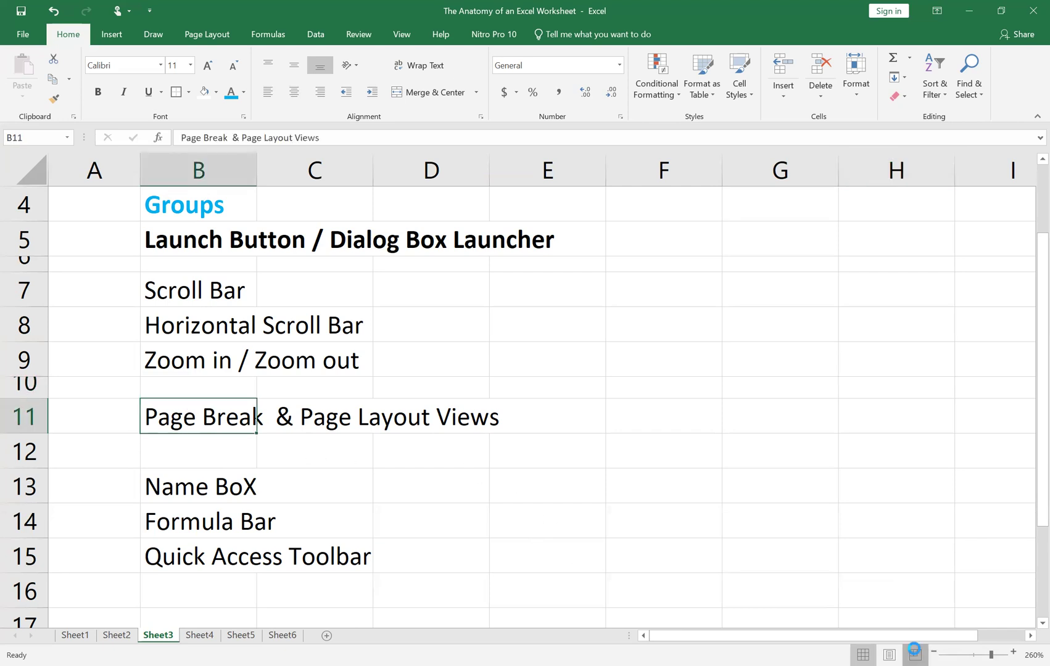
click(915, 654)
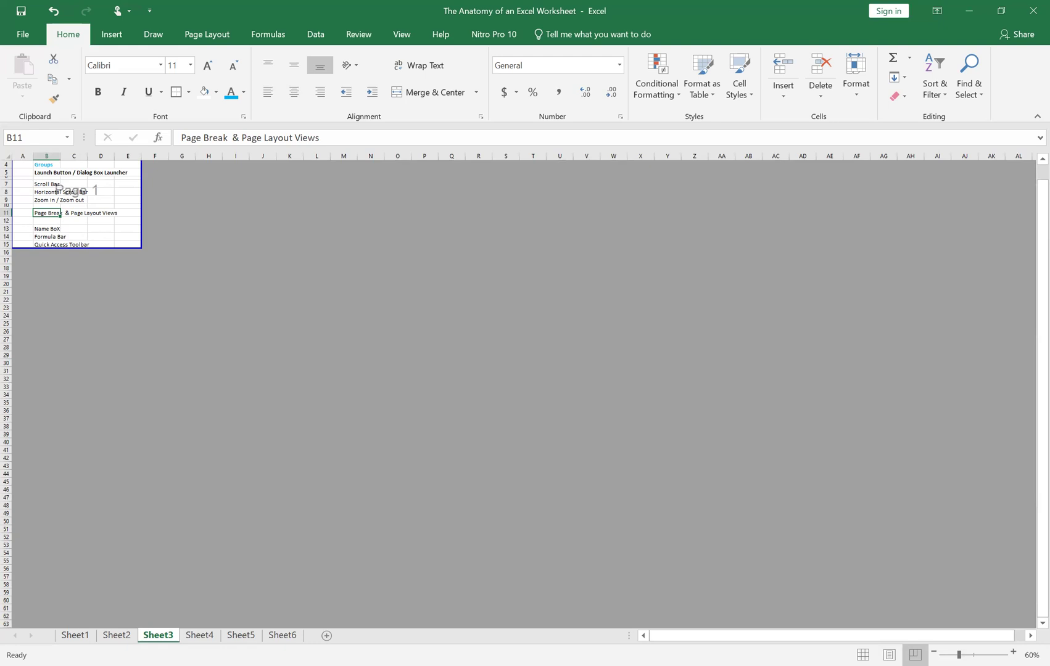
click(888, 654)
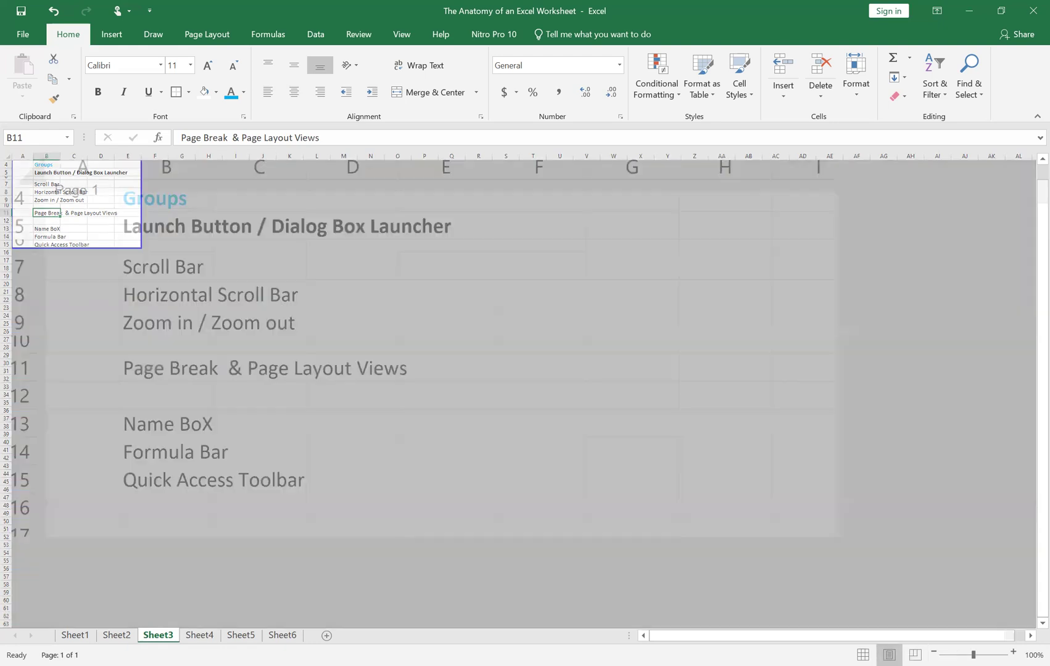
scroll(373, 503, down, 6)
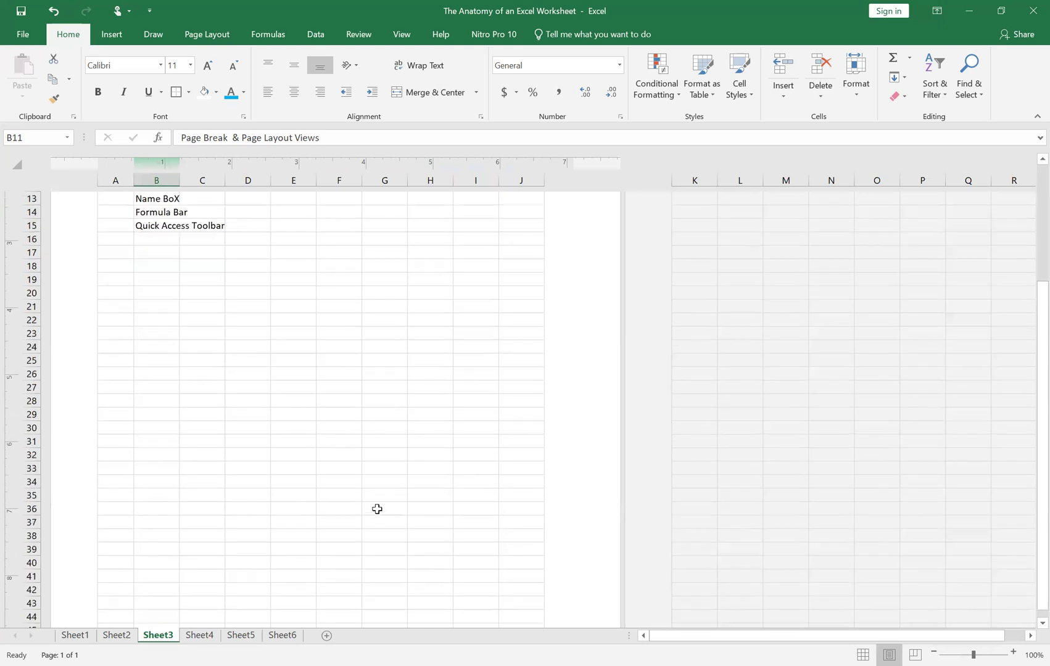
scroll(384, 521, up, 7)
scroll(384, 518, down, 12)
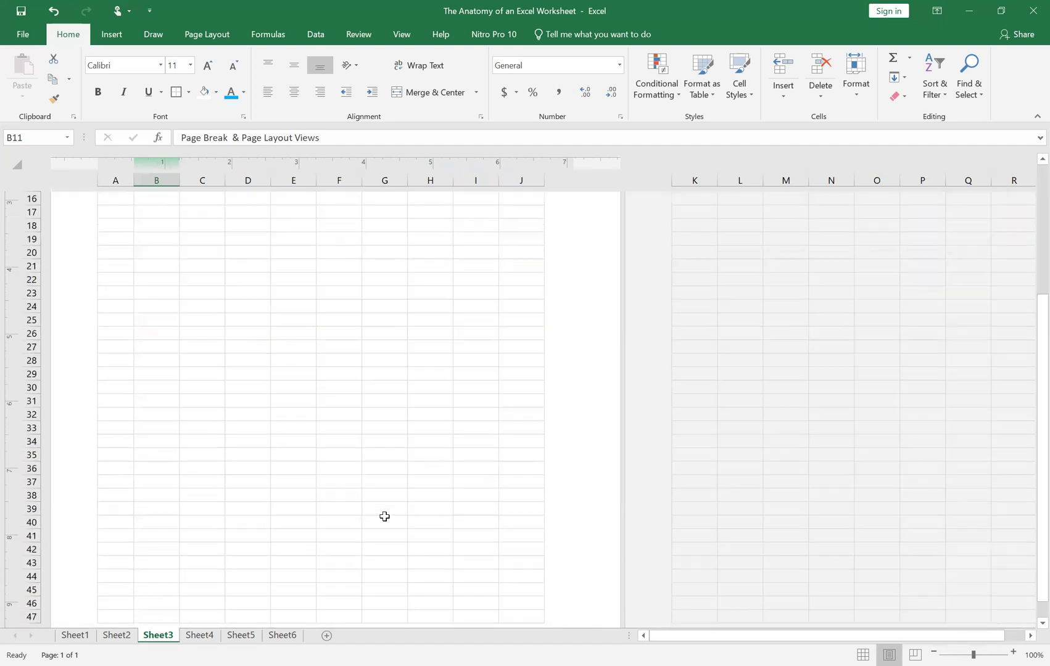
scroll(387, 519, up, 12)
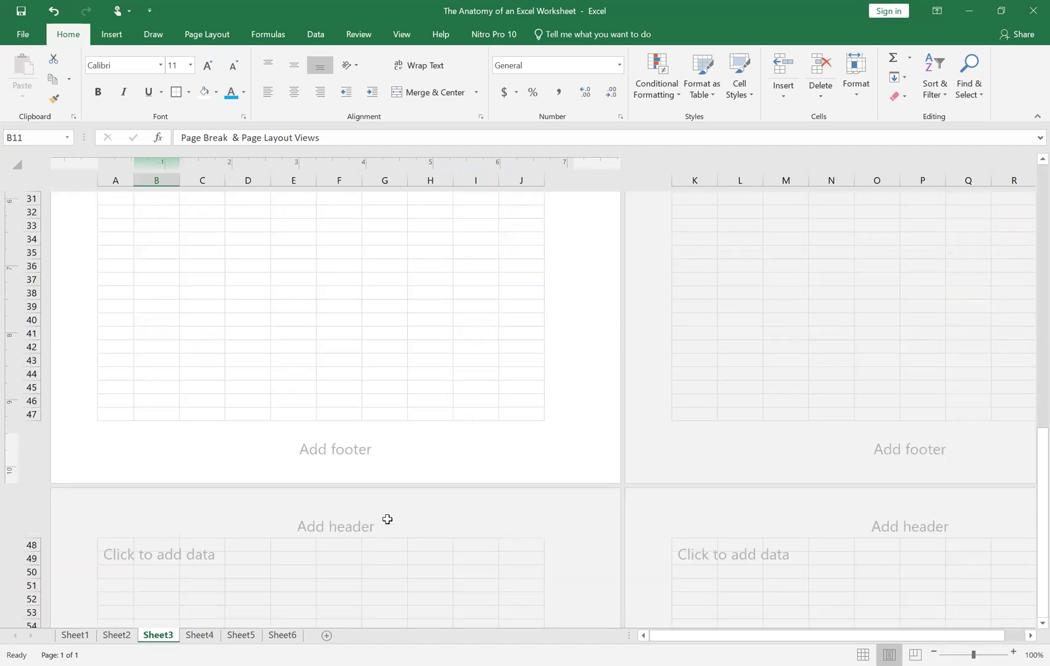
click(862, 655)
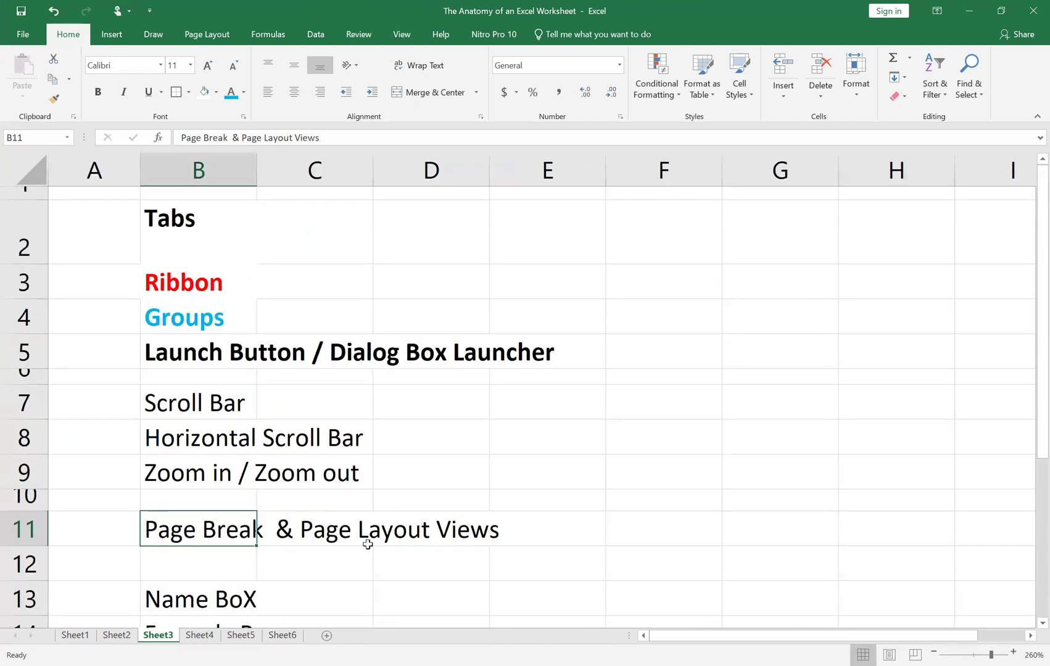
click(532, 500)
Step: Shorten the blank row 12 above Name BoX
scroll(436, 502, down, 1)
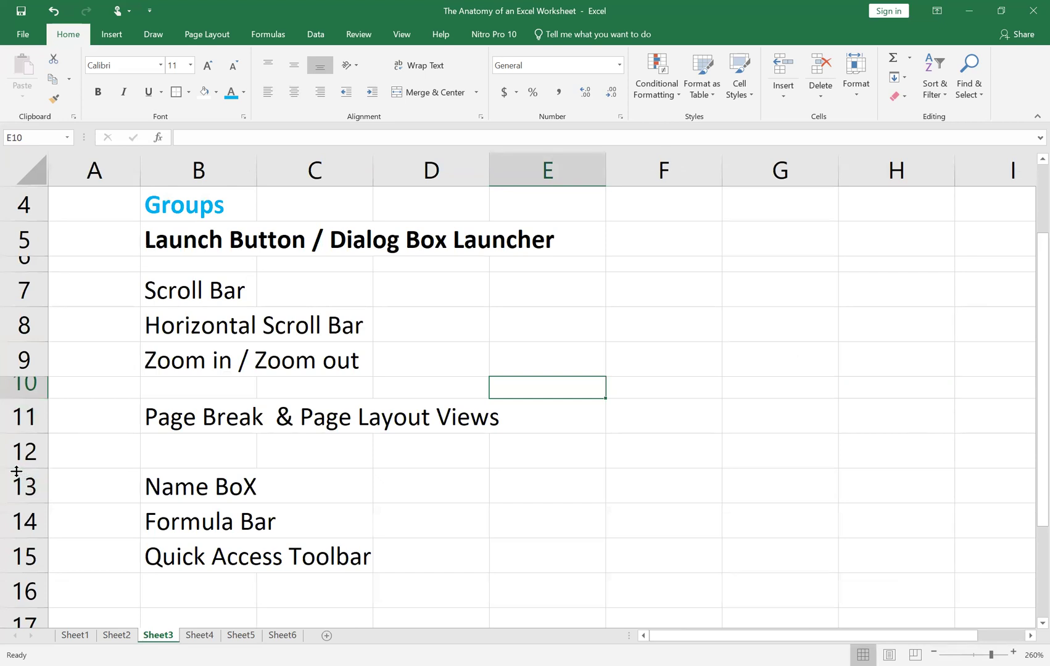
drag(17, 469, 17, 460)
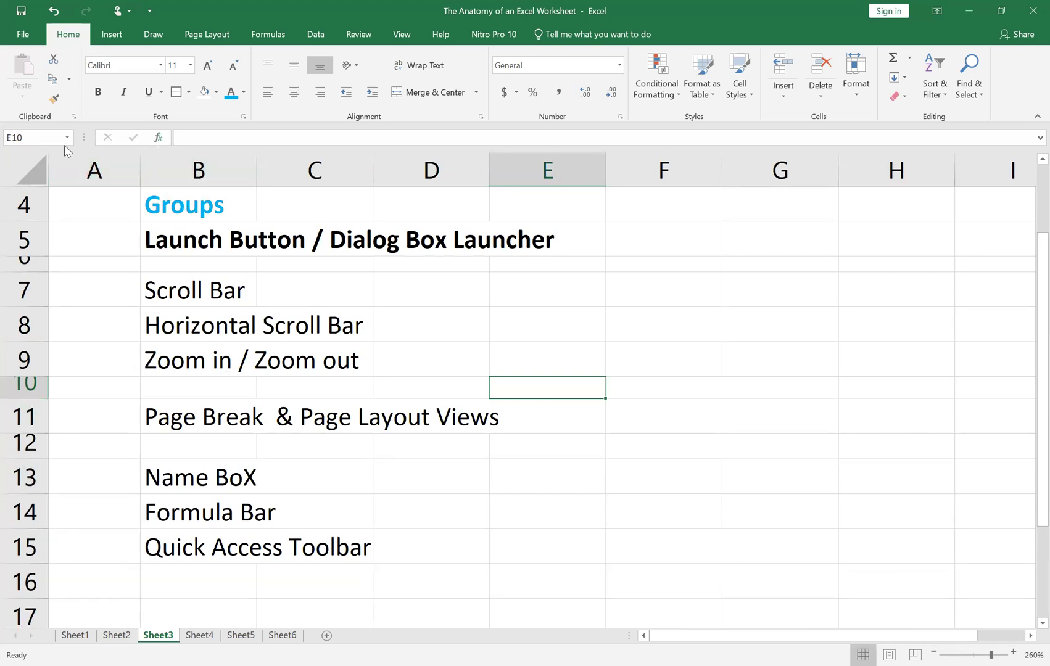
click(40, 137)
click(79, 203)
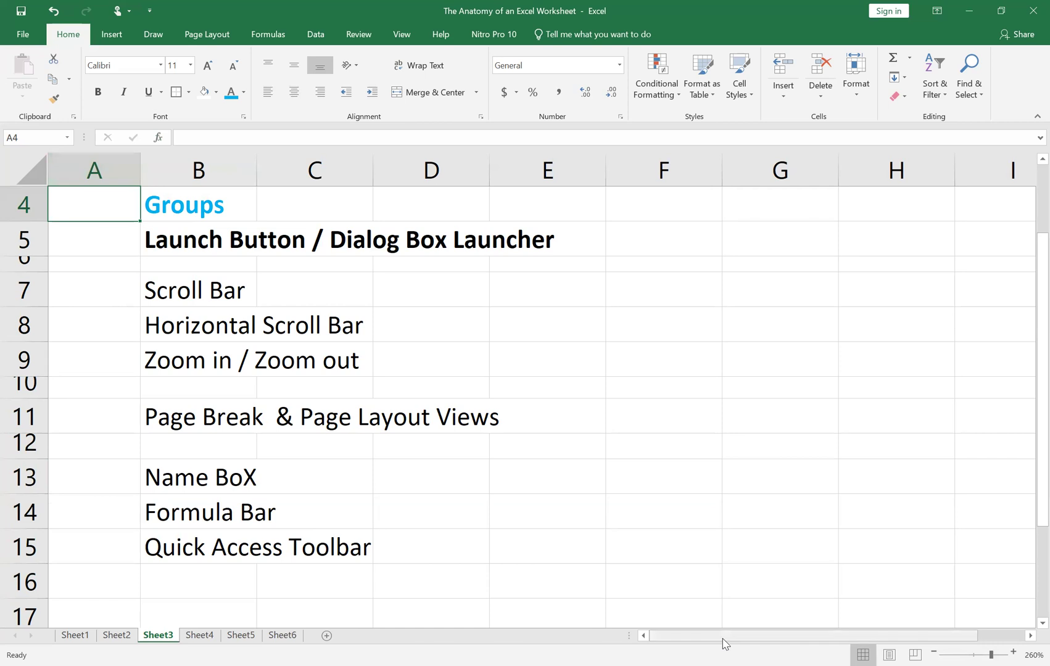
Step: Delete the empty row 1 so Tabs moves up, then shorten that row
scroll(361, 485, up, 1)
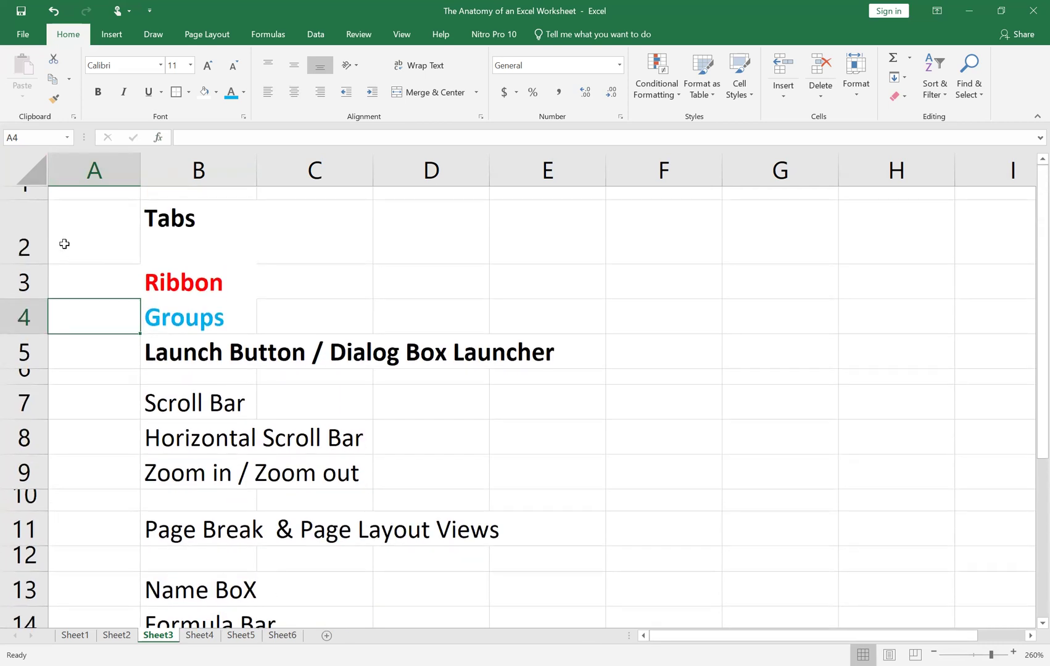
right_click(33, 201)
click(58, 313)
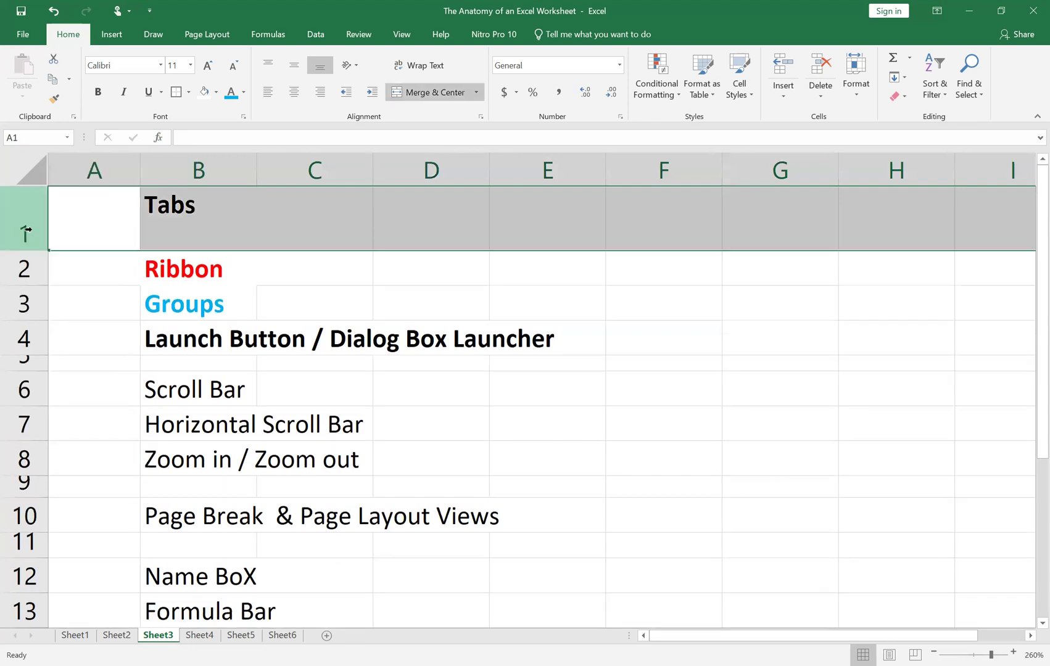
drag(30, 238, 30, 236)
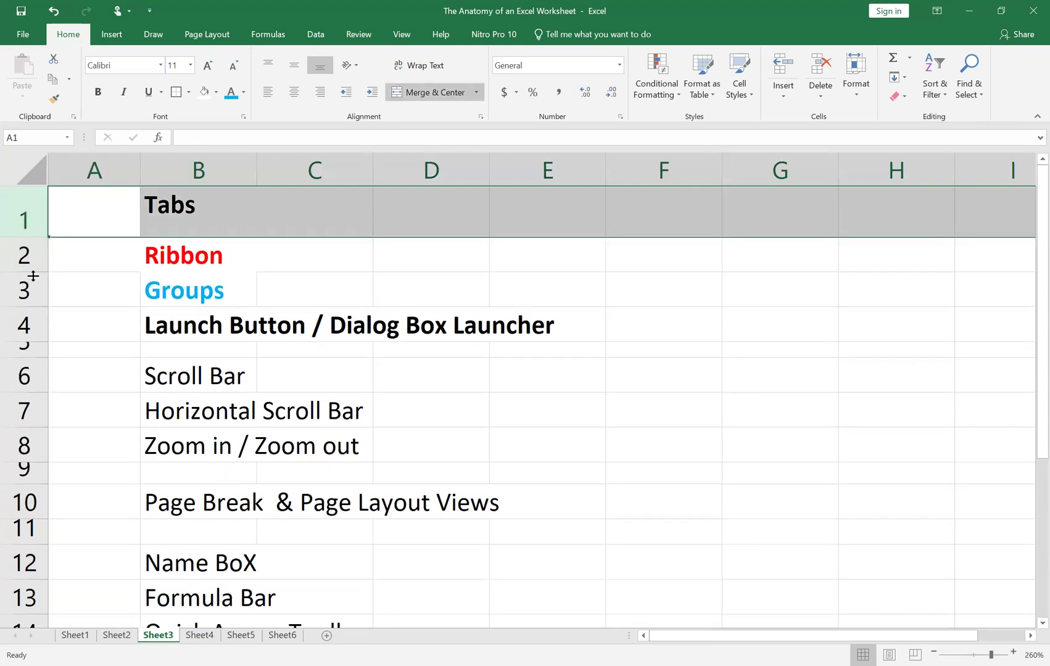
Step: Select cells A4, A3 and B2, and open then close the Name Box list
click(98, 319)
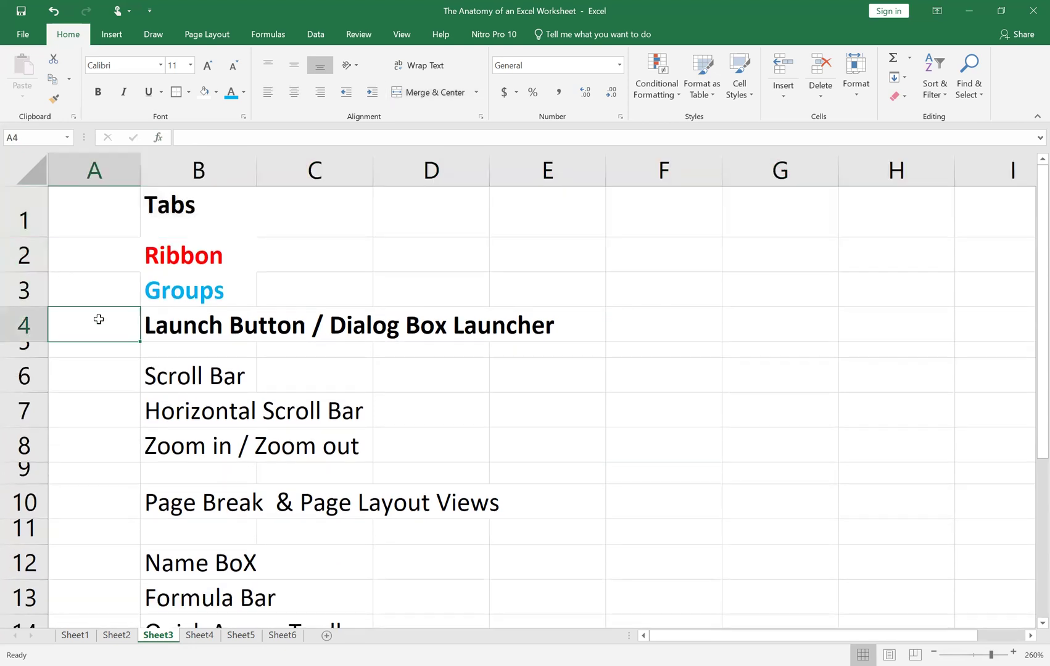
click(95, 284)
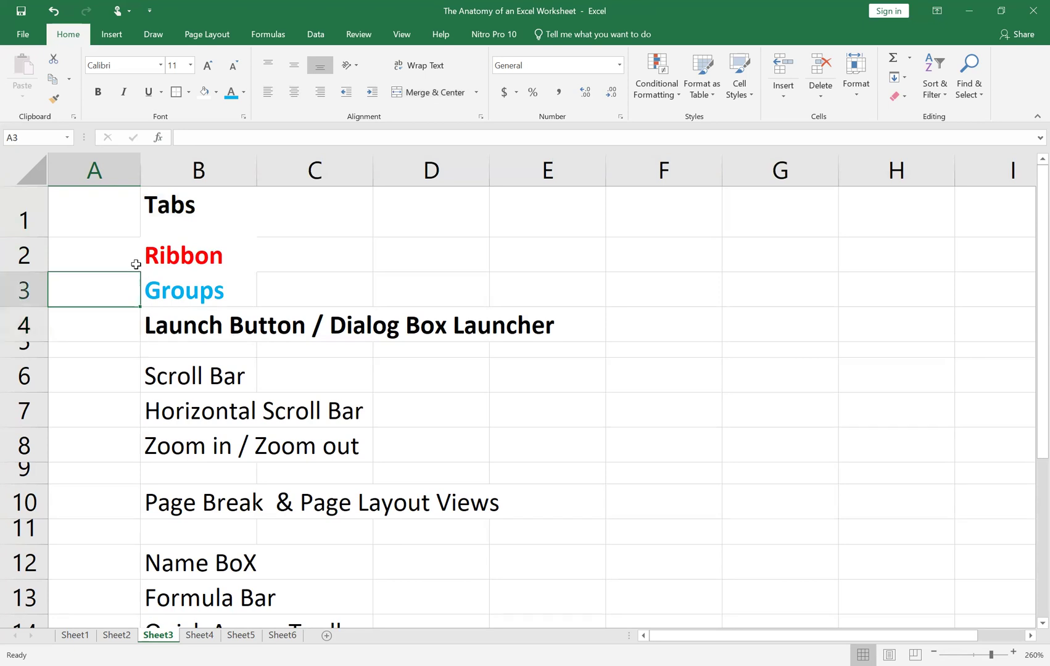
click(160, 269)
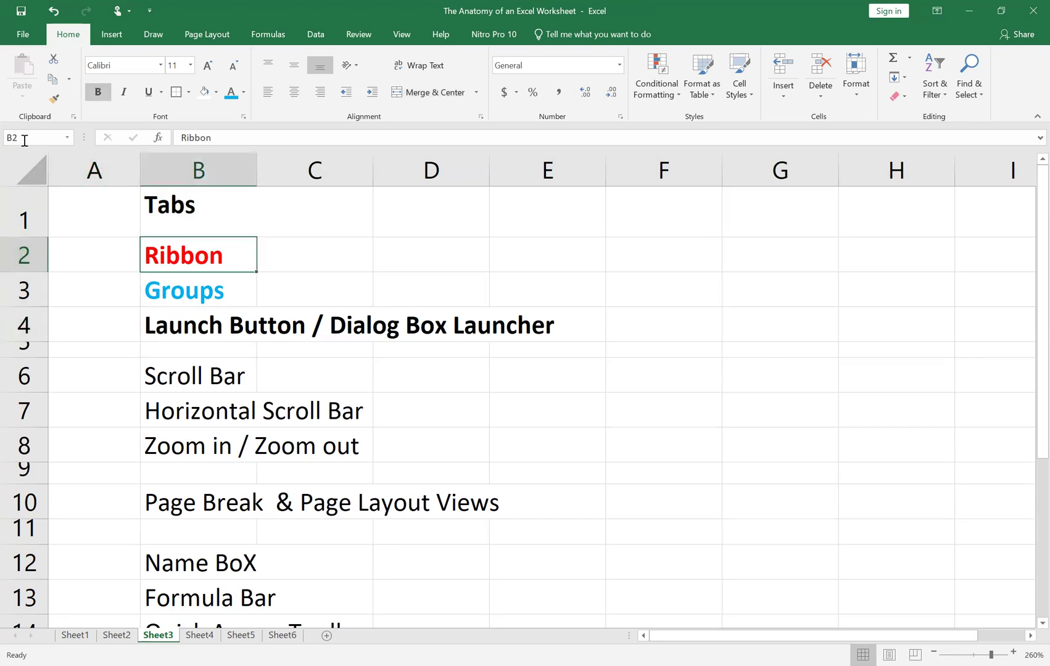
click(71, 141)
click(69, 138)
click(53, 137)
Step: Jump to E10 via the Name Box and collapse the empty row 9 to zero height
text(E10)
key(Return)
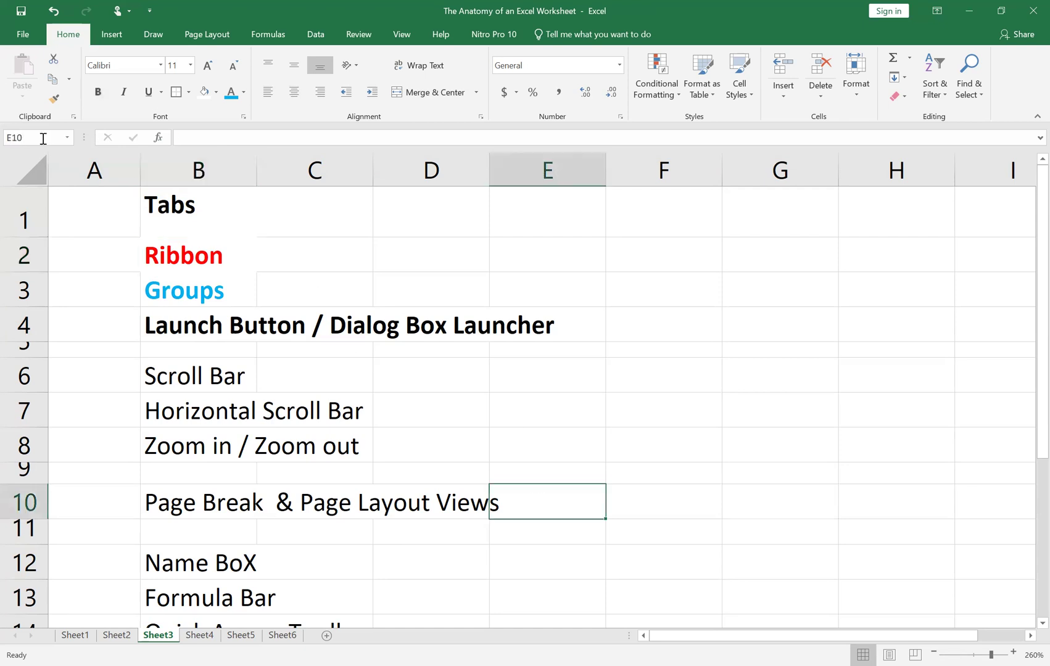
click(203, 138)
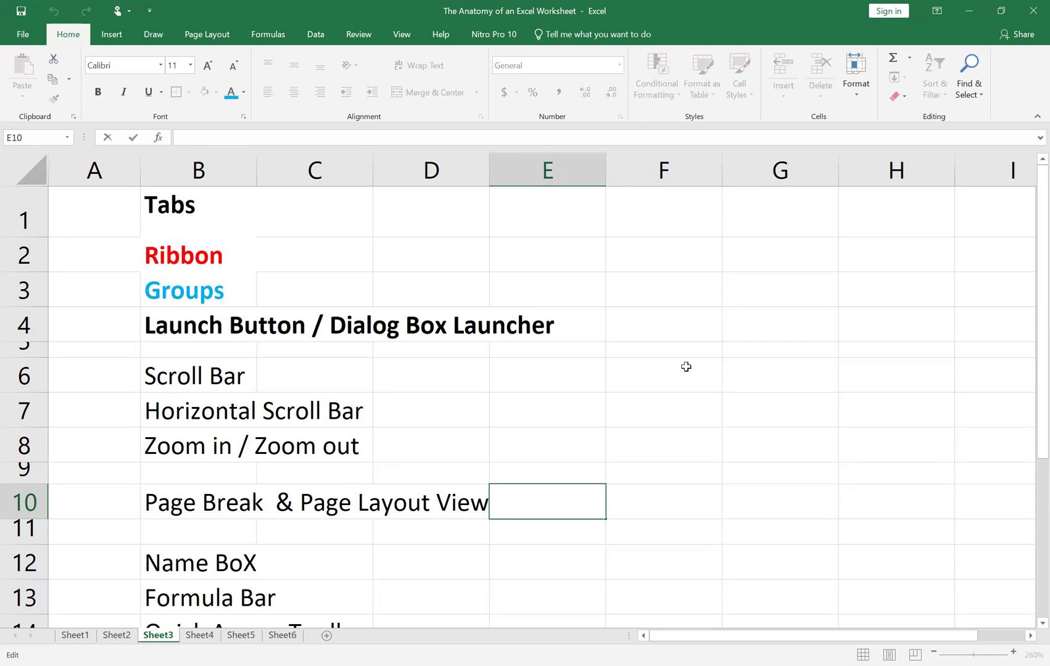
scroll(329, 580, down, 1)
scroll(329, 579, down, 1)
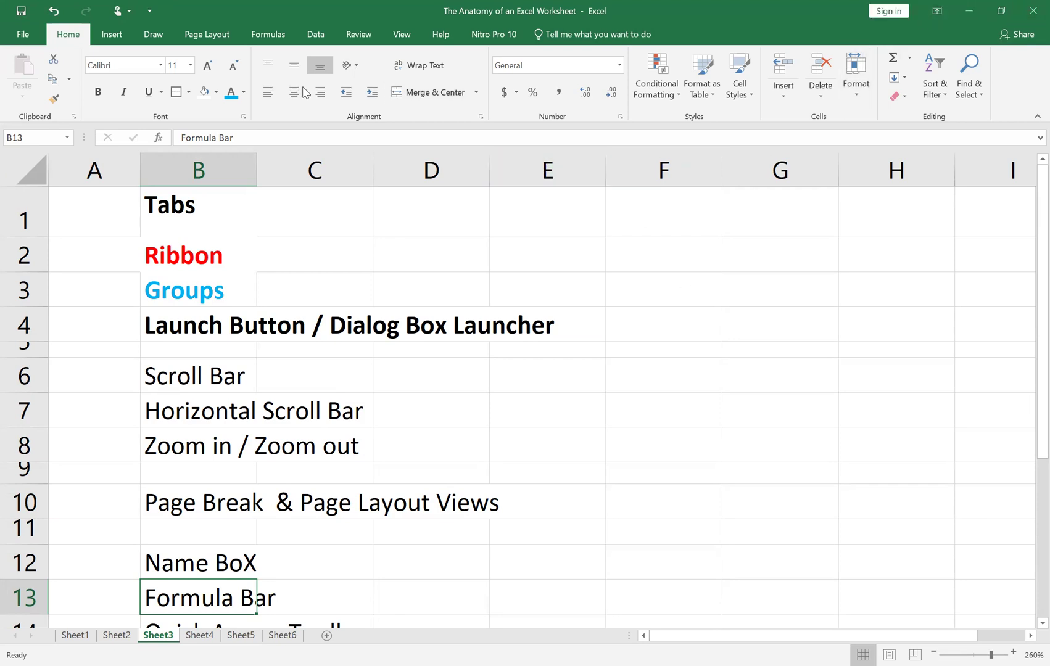
scroll(476, 361, down, 2)
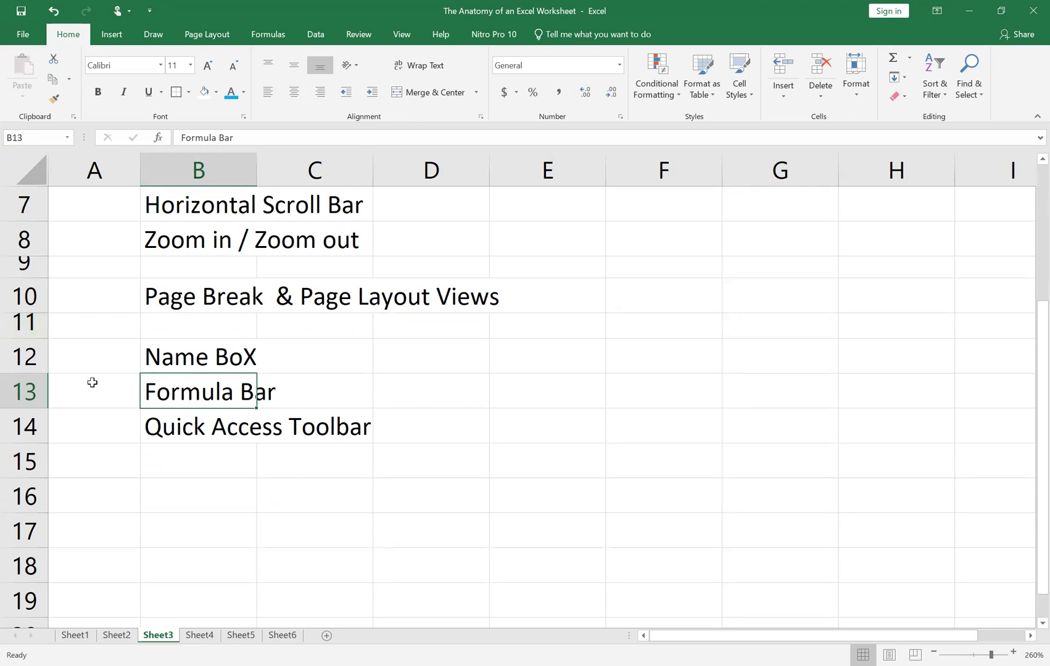
scroll(89, 382, up, 2)
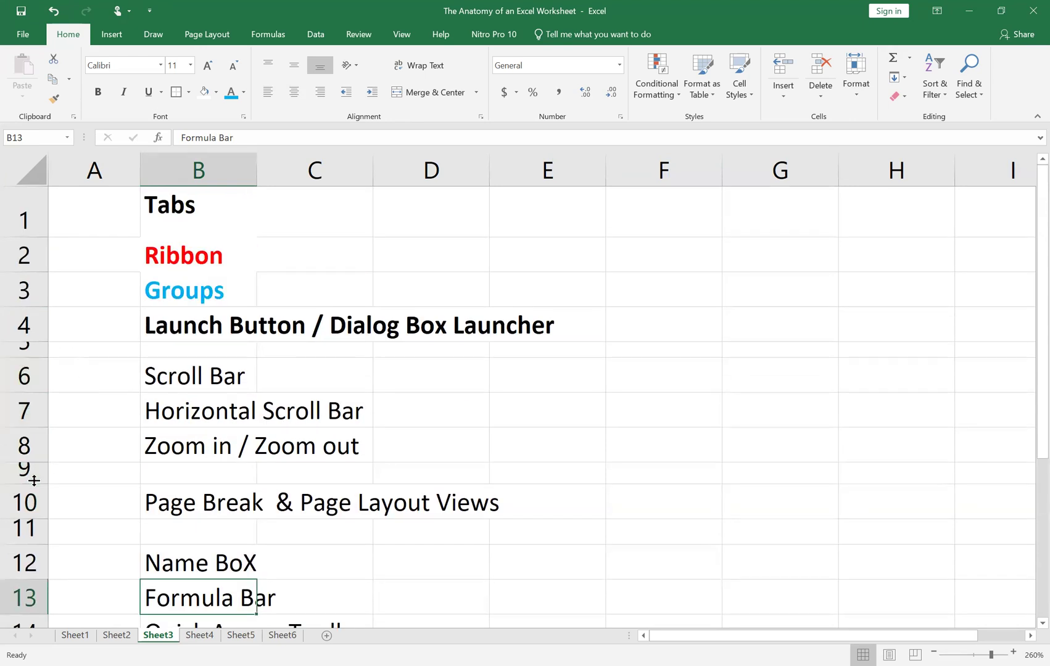
drag(34, 480, 34, 462)
scroll(344, 493, down, 2)
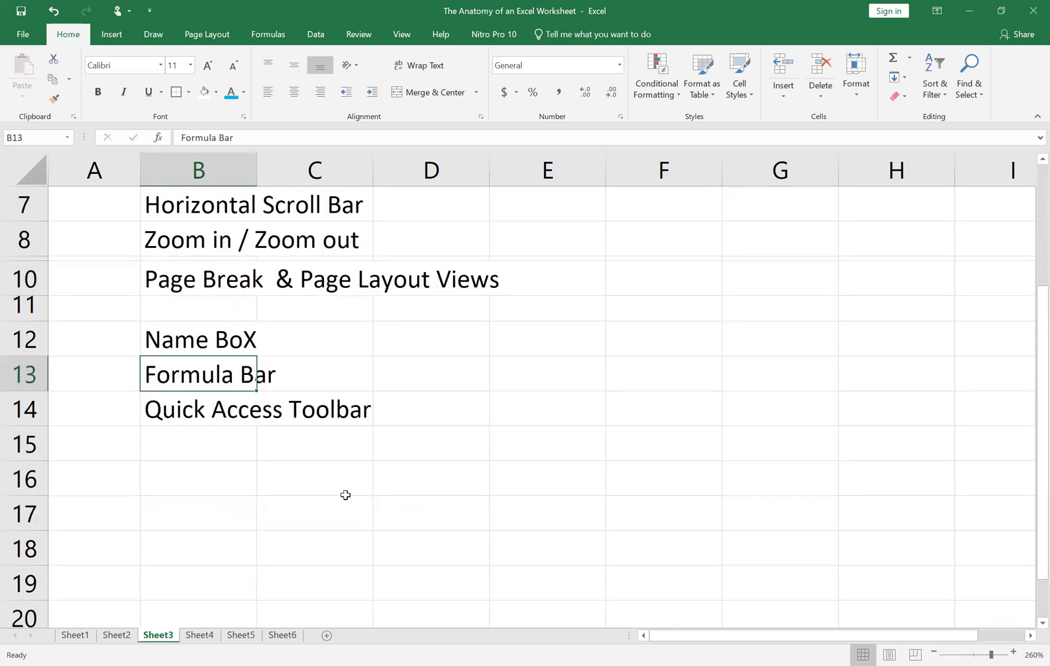
Step: Bold 'Quick Access Toolbar' across B14:D14
drag(186, 415, 415, 412)
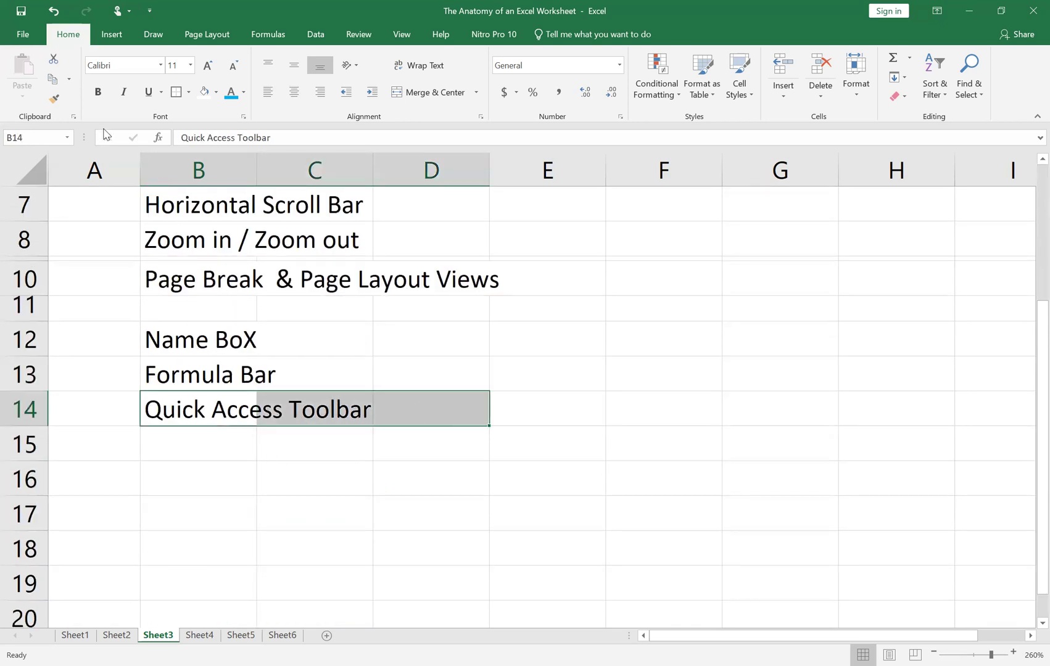
click(100, 94)
click(705, 423)
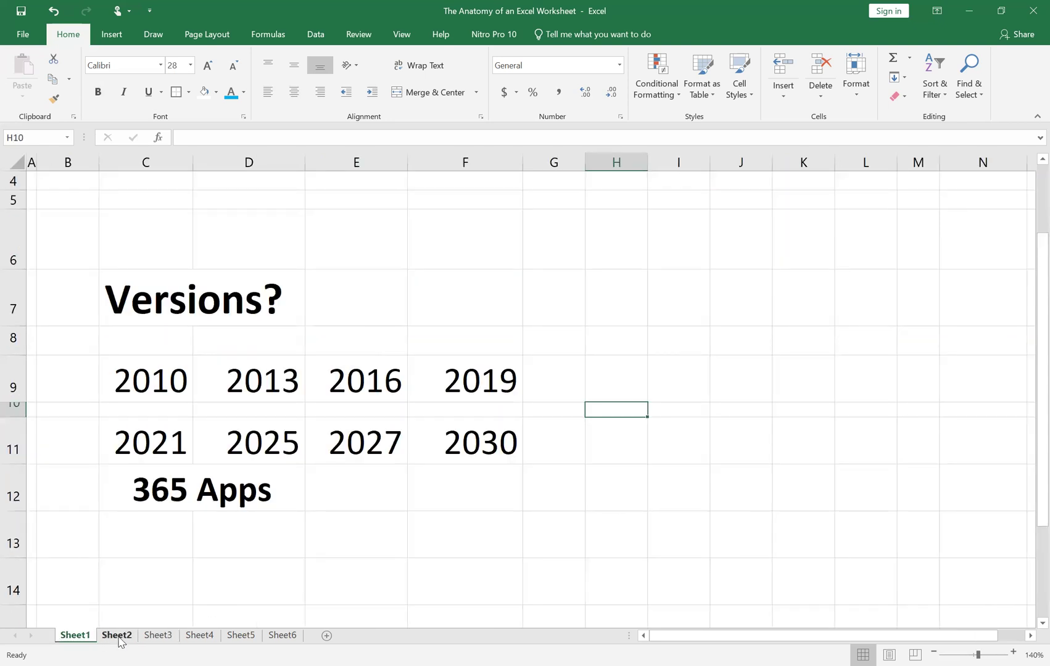
Step: Scroll up to the top of Sheet1 to show the Excel for Beginners title
scroll(274, 523, up, 1)
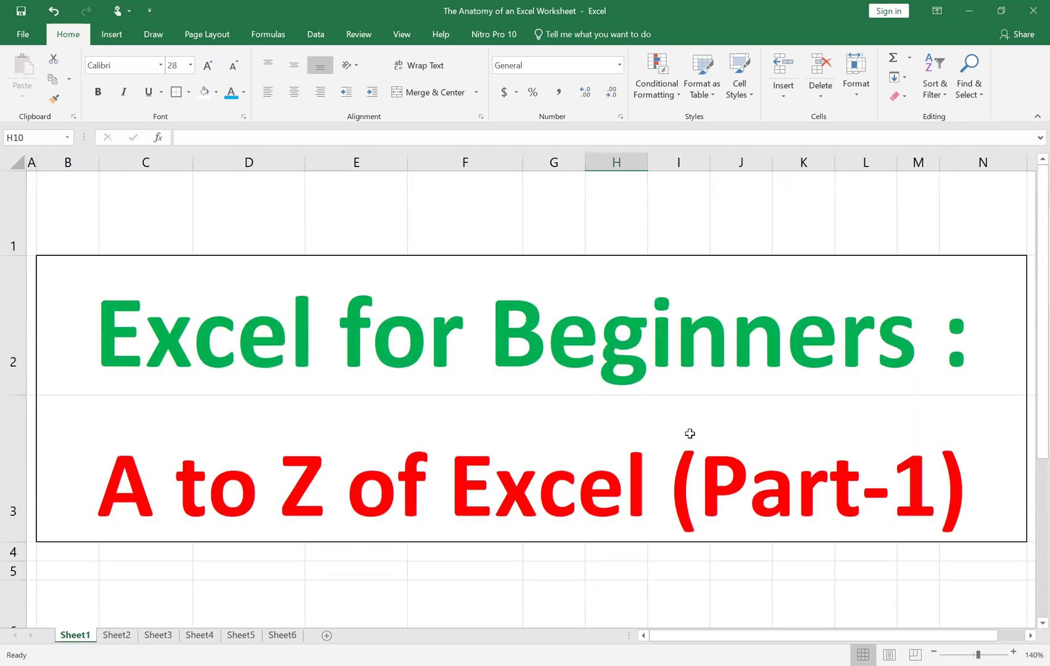